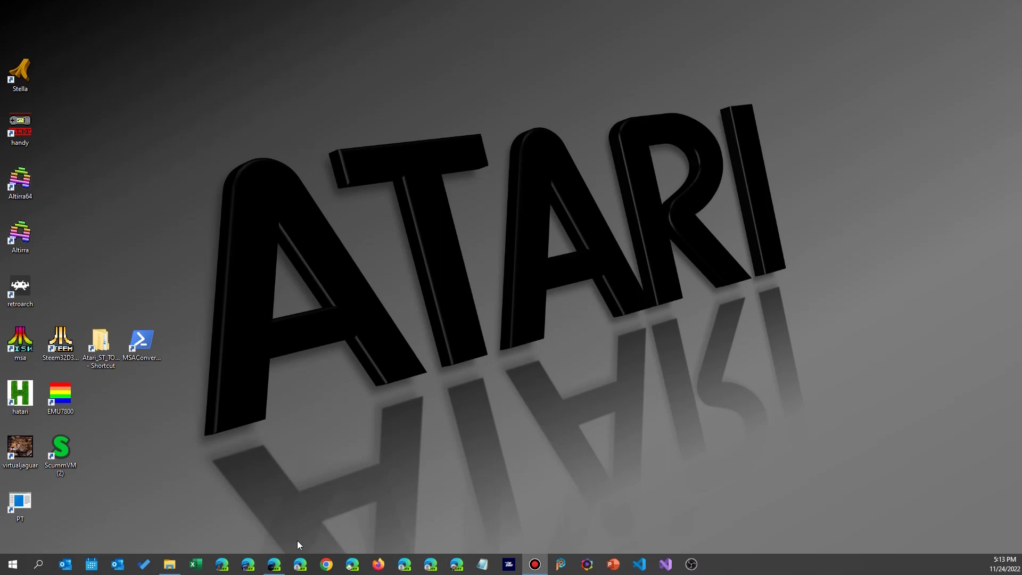
Restore the minimized Edge window showing The Atari Geek home page.
left_click(274, 564)
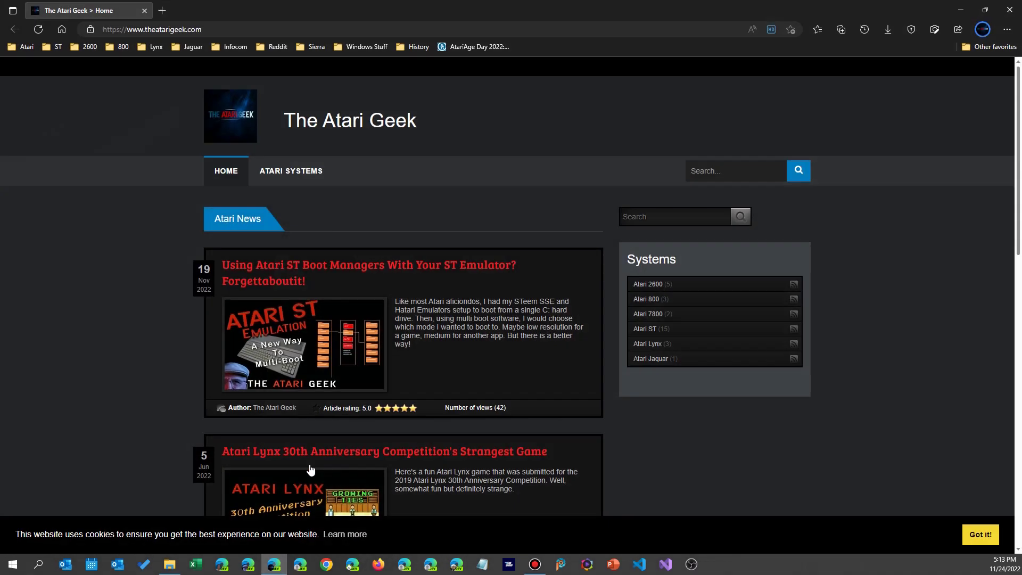
In a new tab, go from hatari.tuxfamily.org's Download page to the Index of /hatari/ listing.
left_click(162, 10)
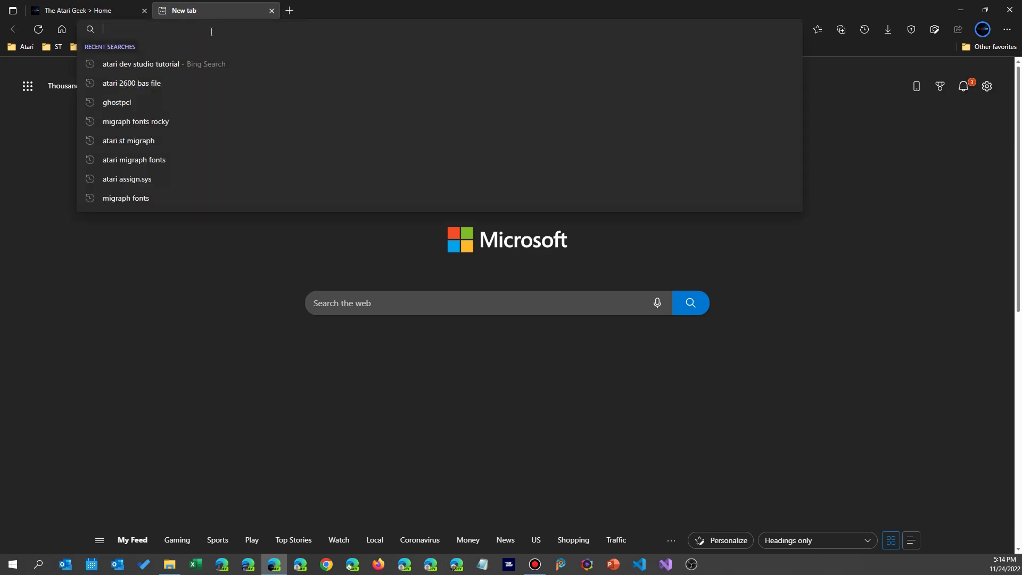
type("hatari.tuxfamily.org")
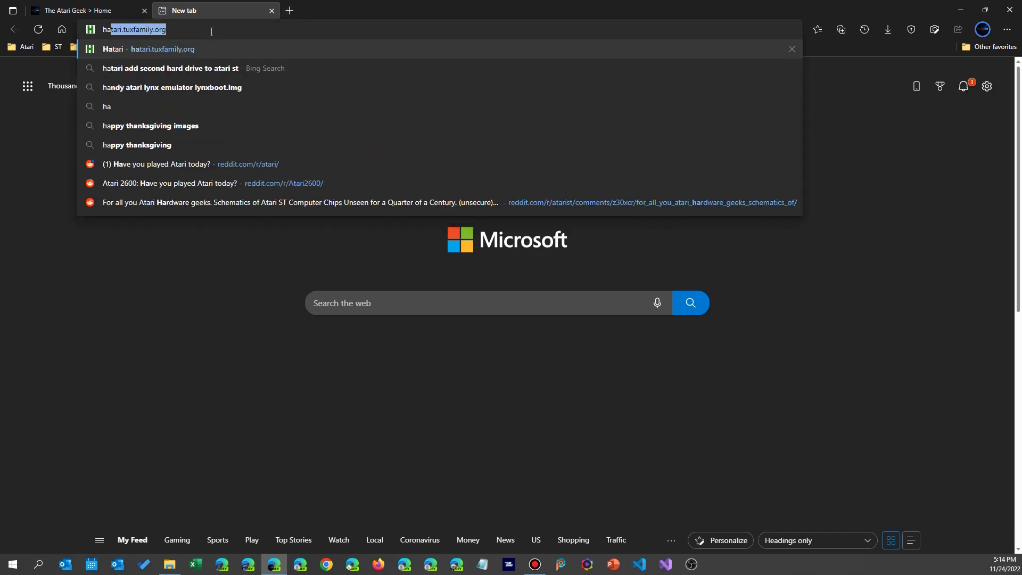
key("Return")
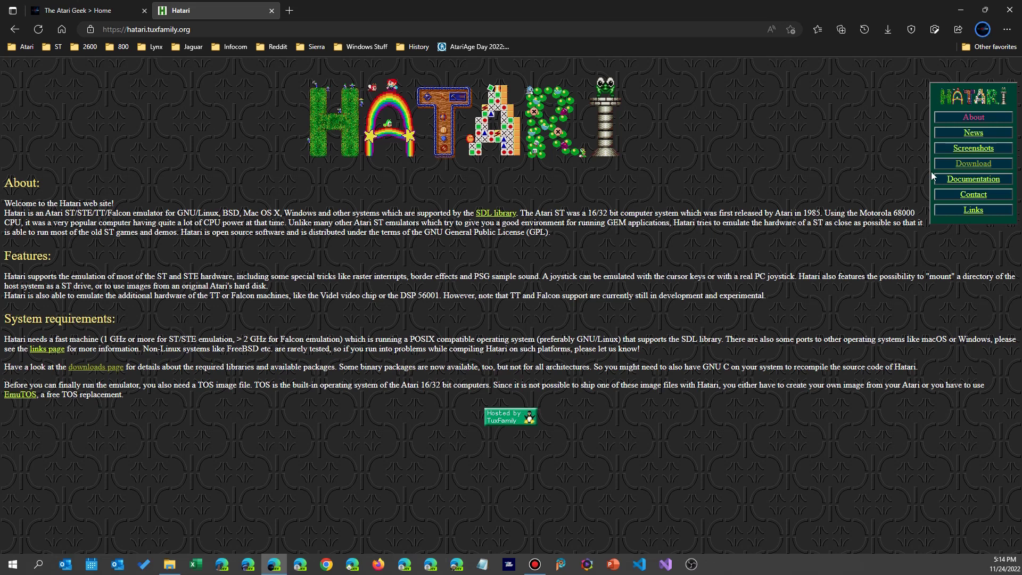
left_click(970, 165)
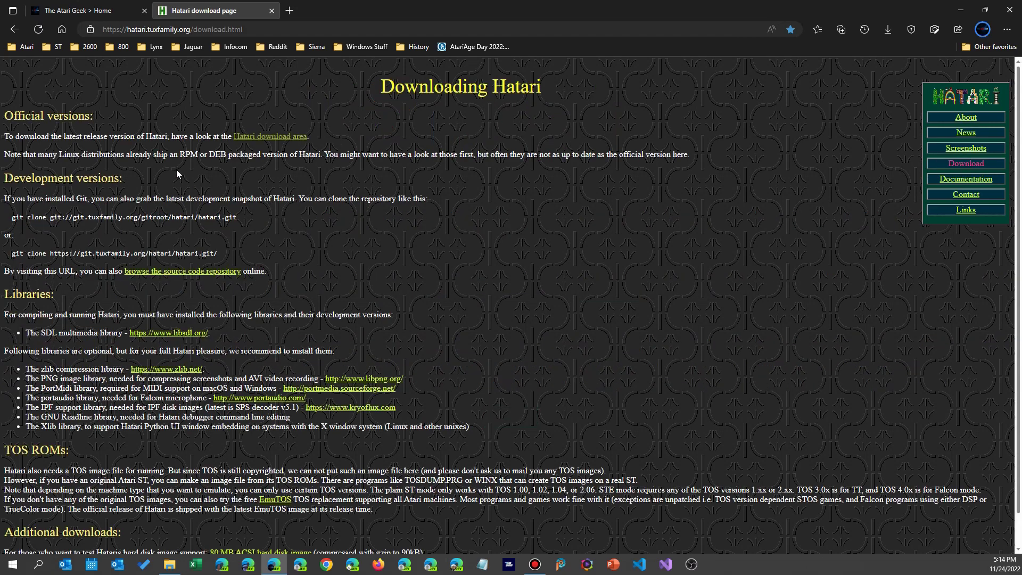
left_click(271, 140)
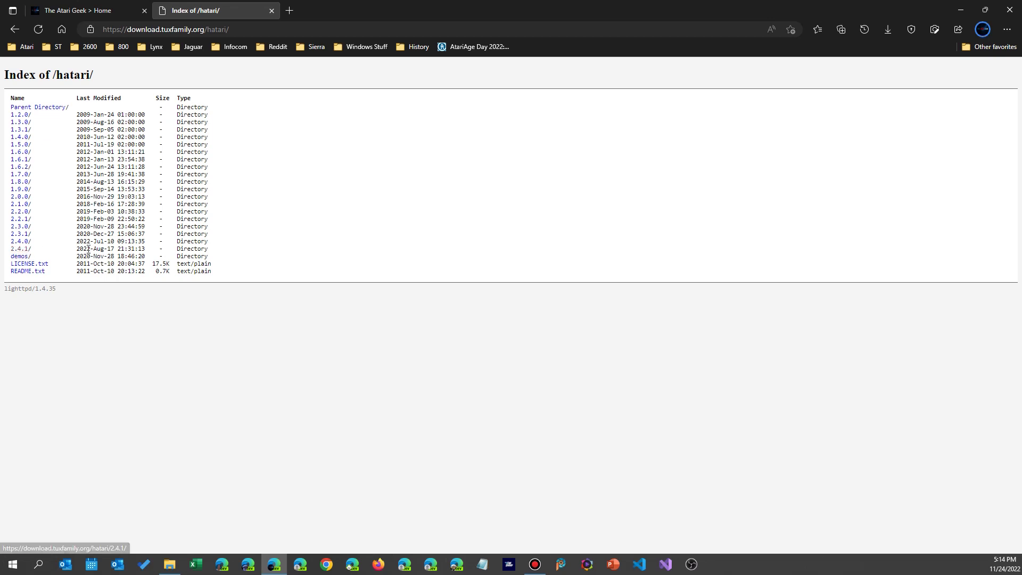
Download hatari-2.4.1_windows.zip from the 2.4.1 folder, saving it into Atari\16bit\Emulators.
left_click(19, 250)
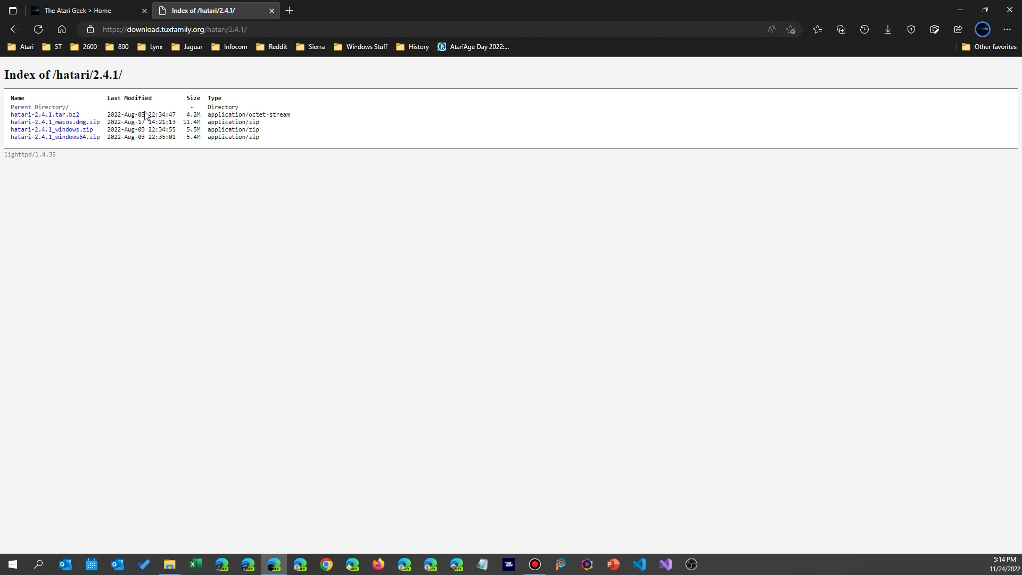
left_click(65, 130)
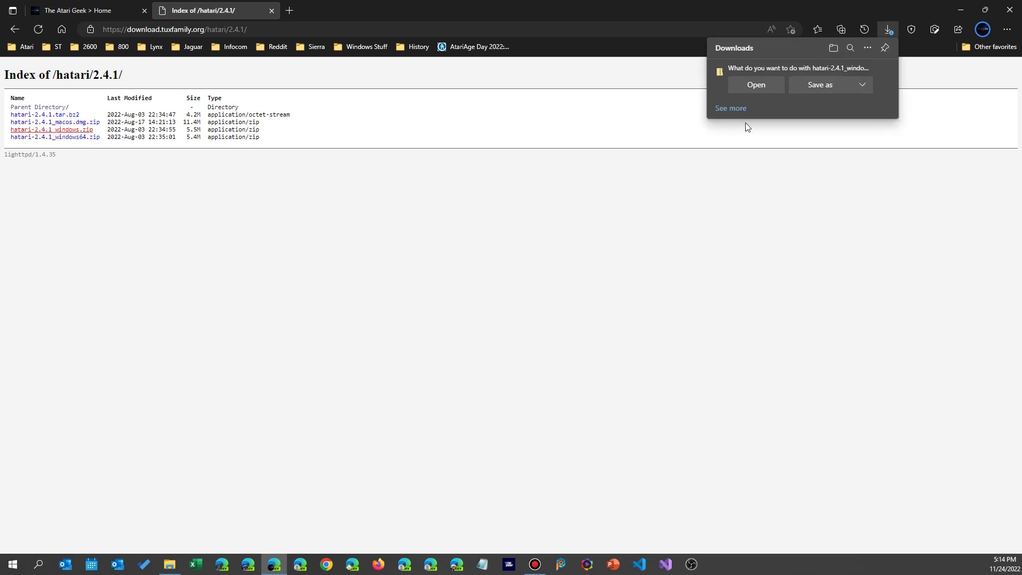
left_click(819, 86)
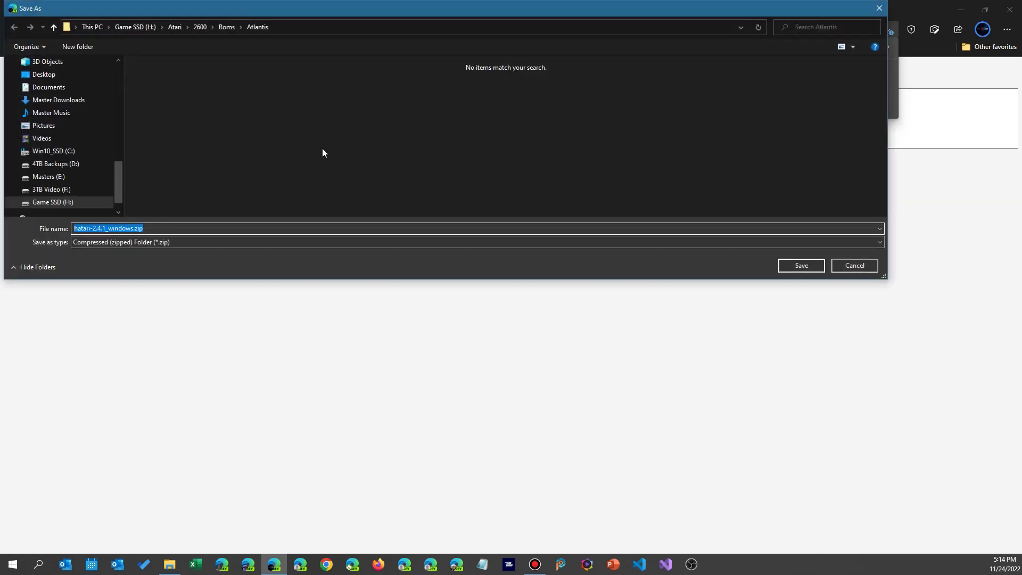
left_click(174, 27)
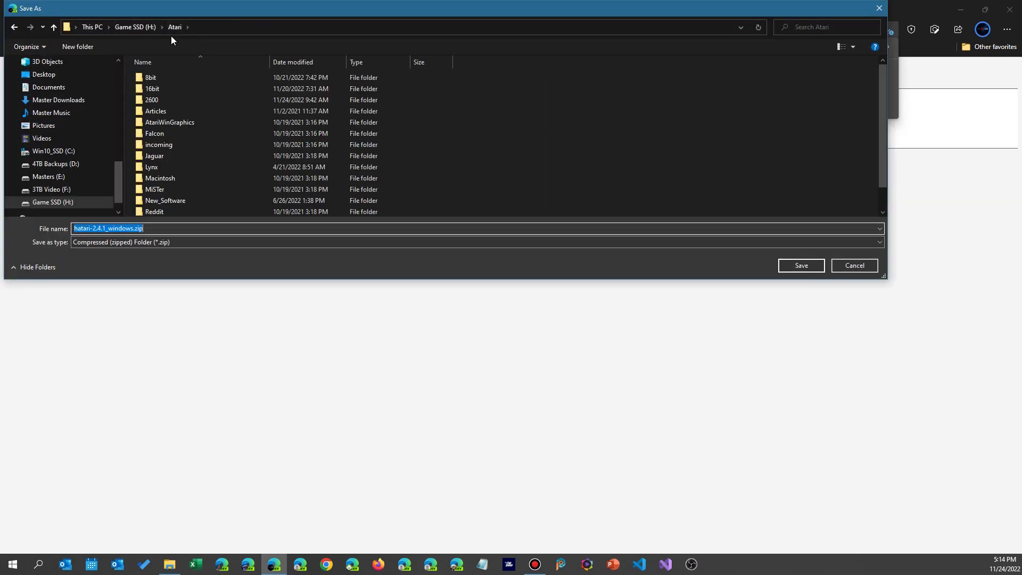
double_click(157, 90)
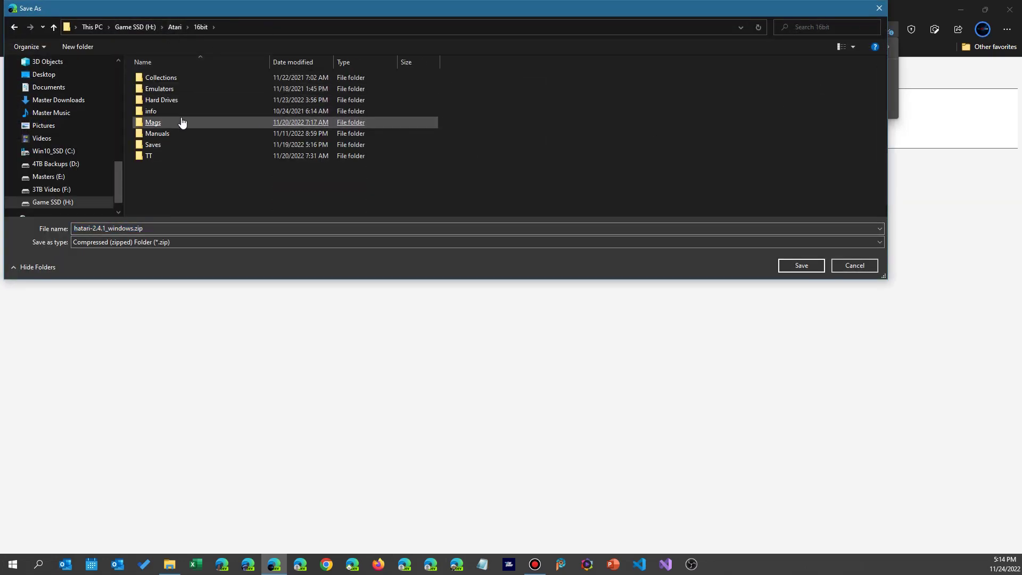
double_click(162, 91)
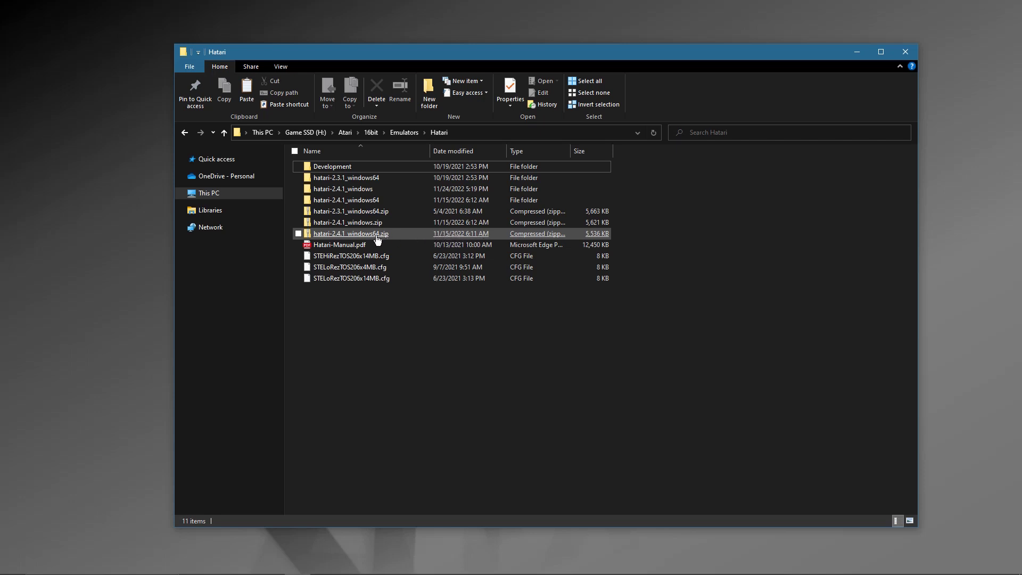
Browse into the nested hatari-2.4.1_windows64 folder and select, then deselect, its 16 program files.
double_click(355, 201)
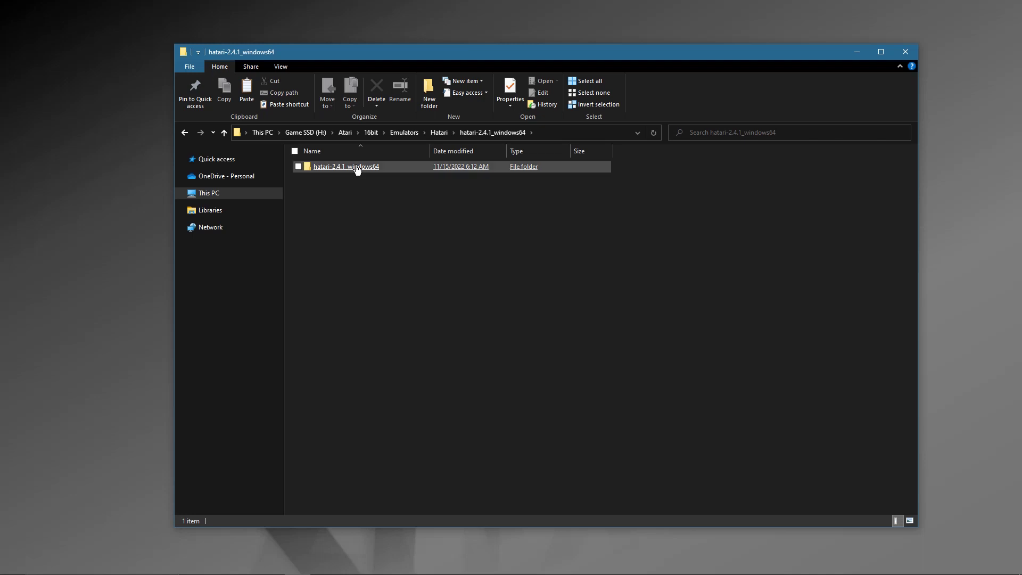
double_click(357, 168)
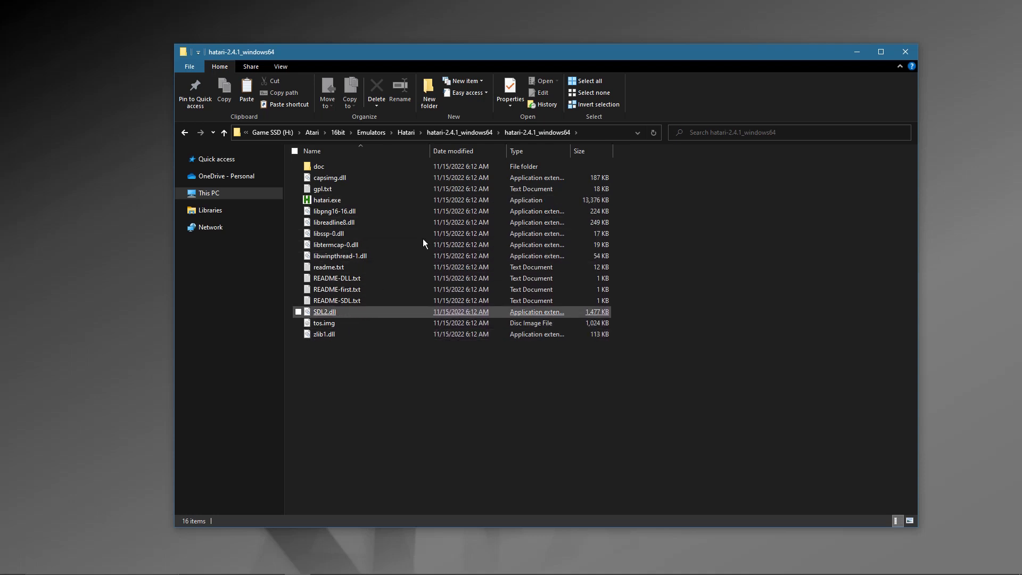
left_click_drag(403, 358, 308, 168)
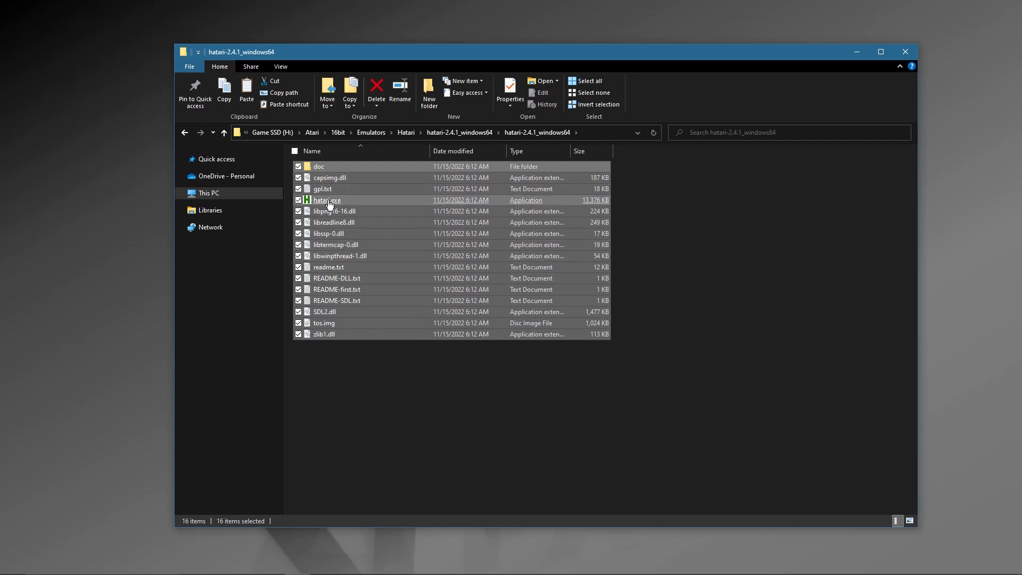
left_click(386, 376)
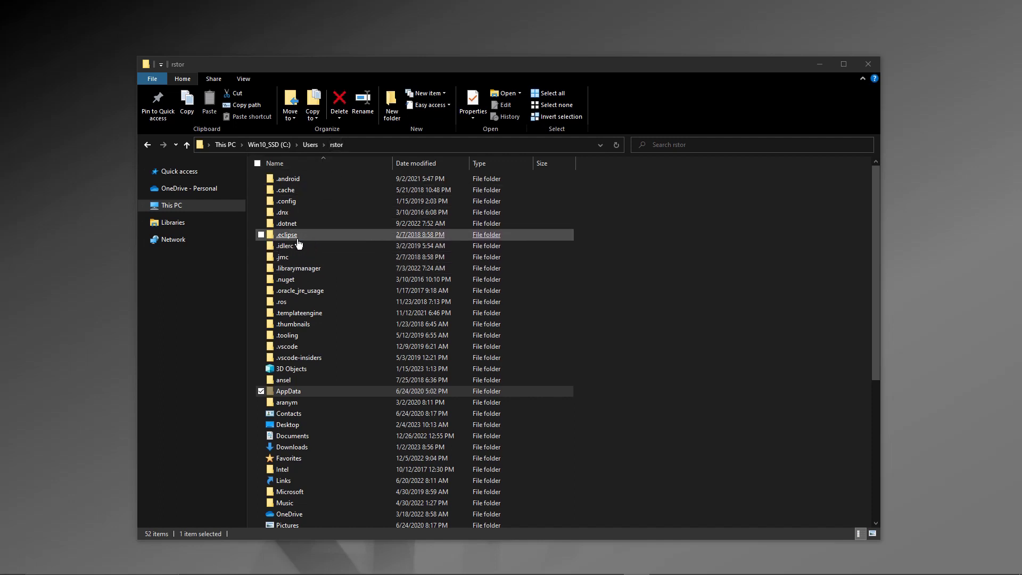
Open AppData\Local\Hatari beside the .hatari window and select the older .cfg files there.
double_click(295, 393)
double_click(282, 179)
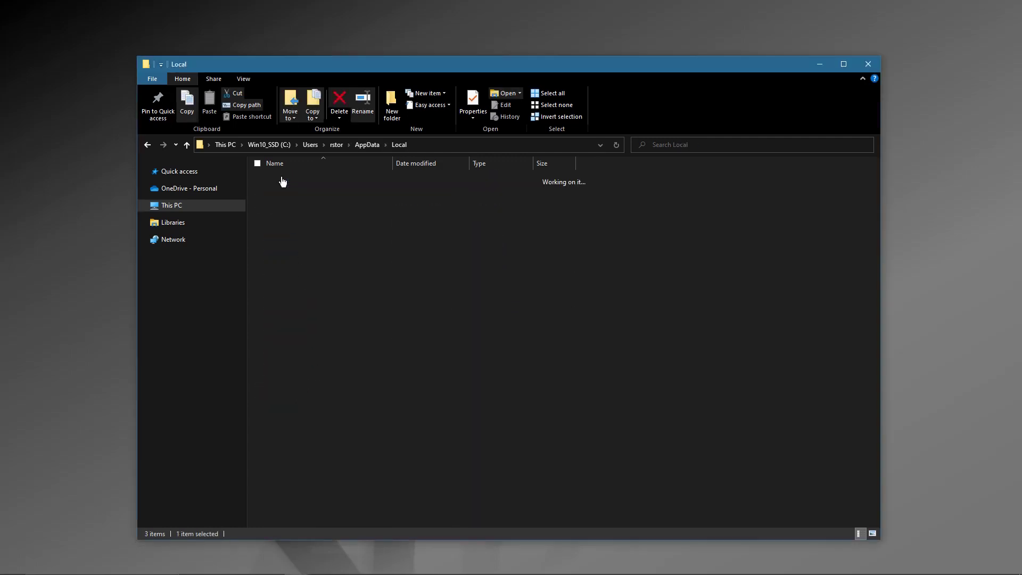
scroll(300, 408, "down", 20)
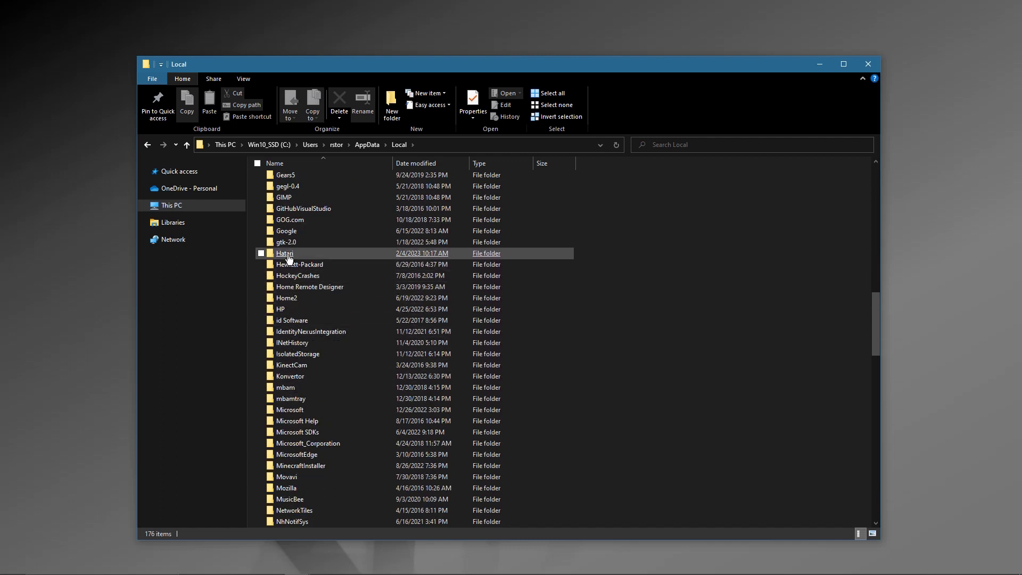
double_click(288, 255)
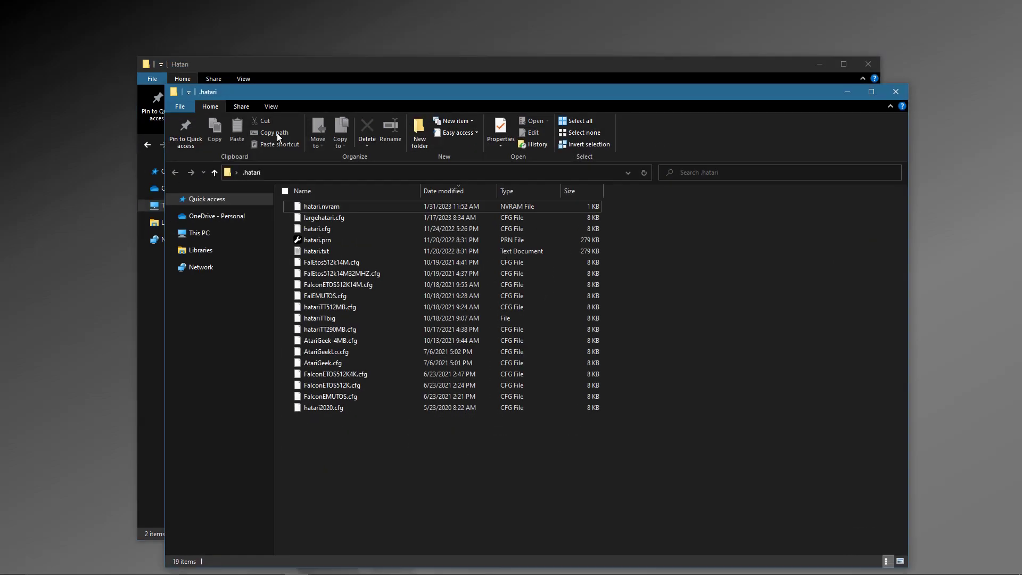
left_click_drag(335, 91, 694, 60)
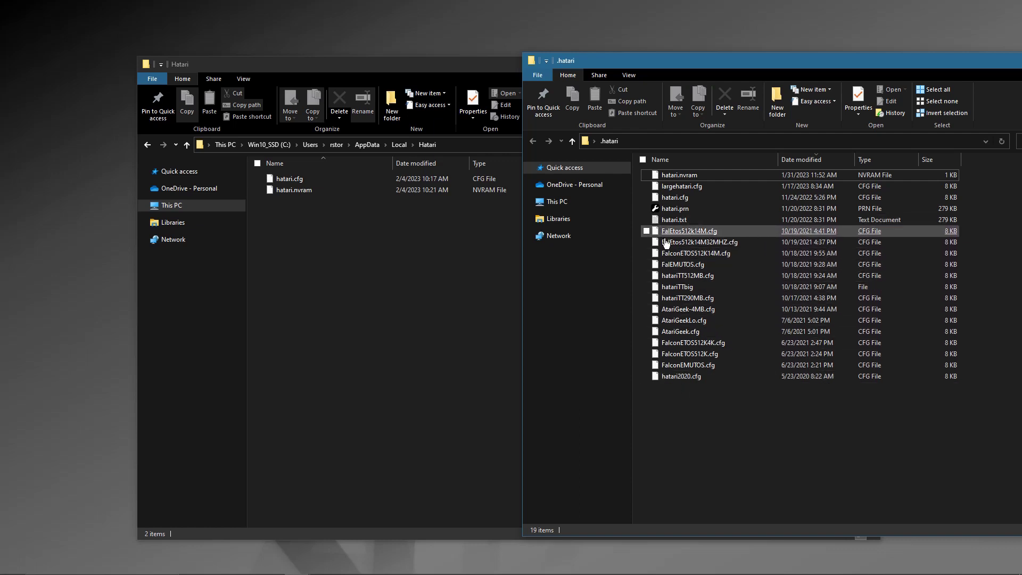
left_click_drag(737, 406, 372, 273)
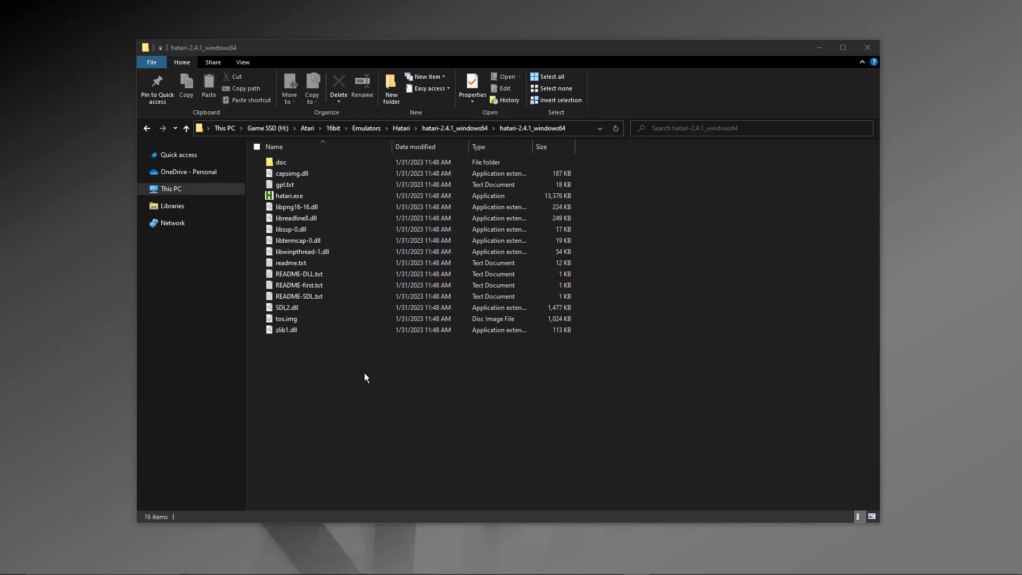
Launch hatari.exe, letting it past the SmartScreen warning with More info and Run anyway.
left_click(291, 200)
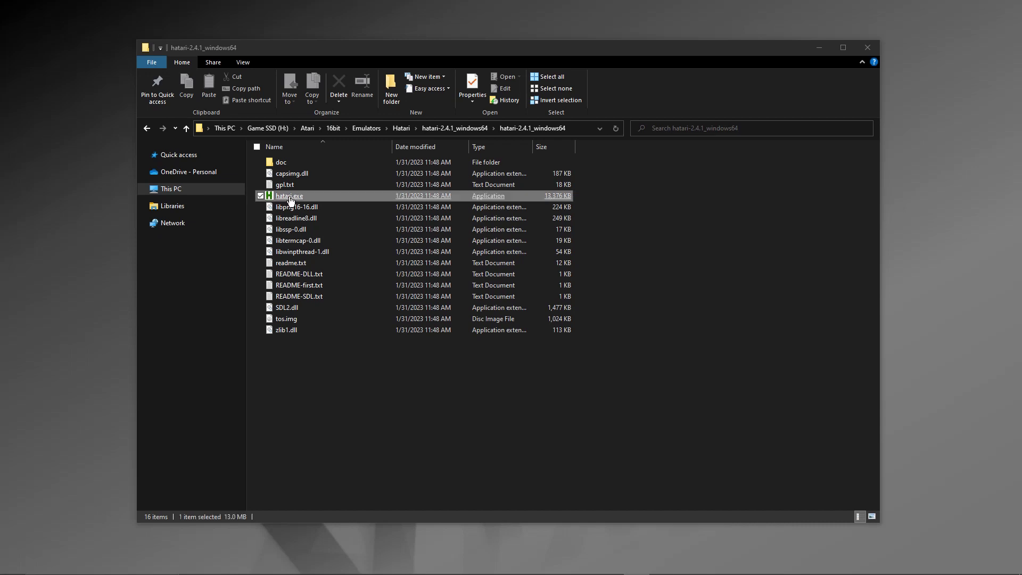
double_click(291, 200)
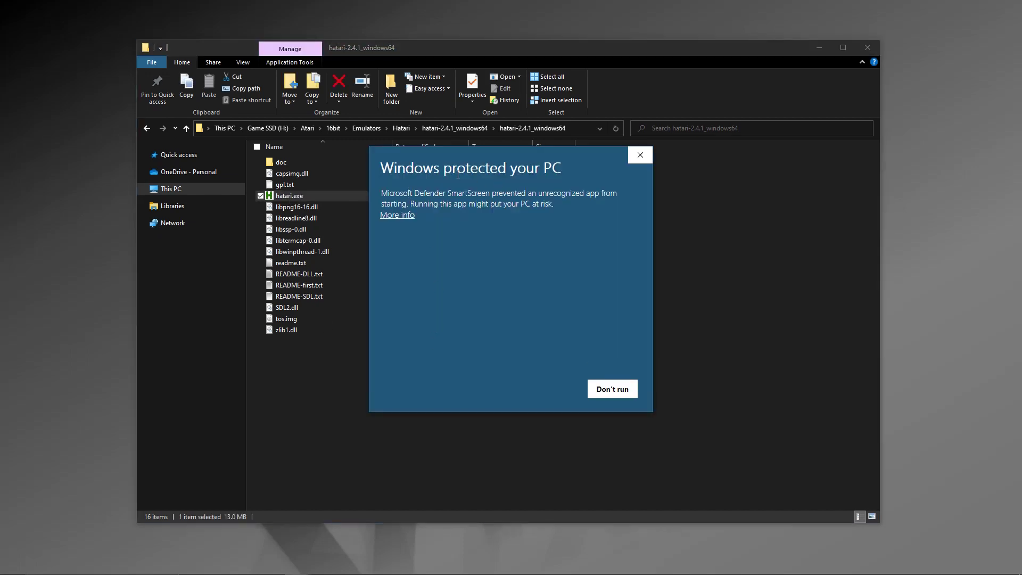
left_click(408, 215)
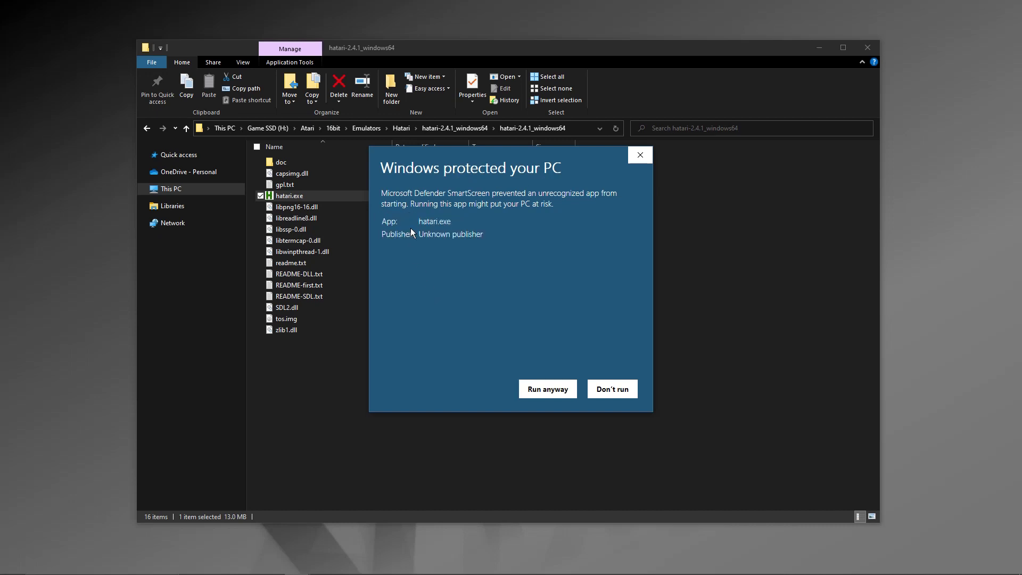
left_click(546, 391)
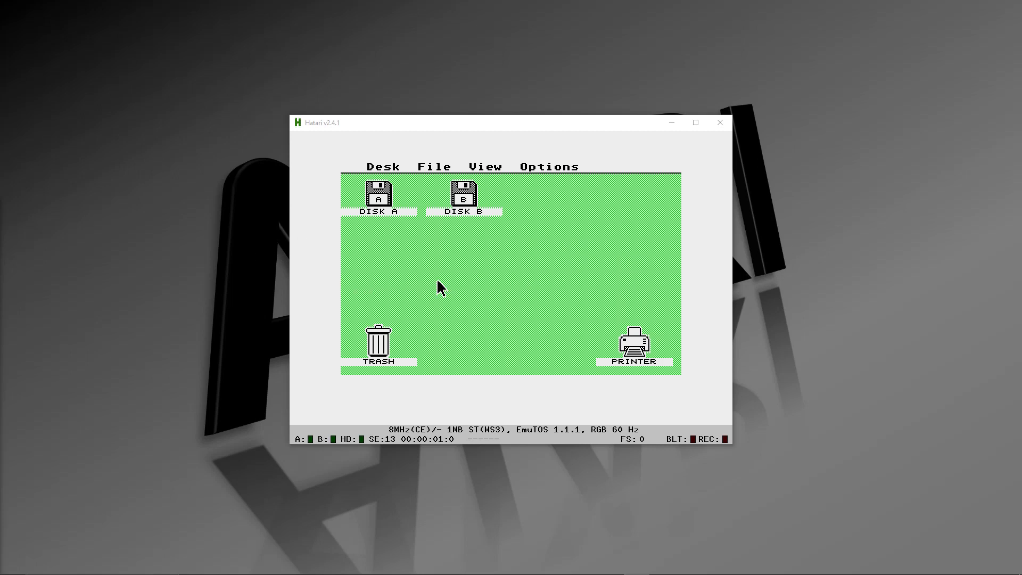
Focus the Hatari window and close the open GEM View menu.
mouse_move(486, 167)
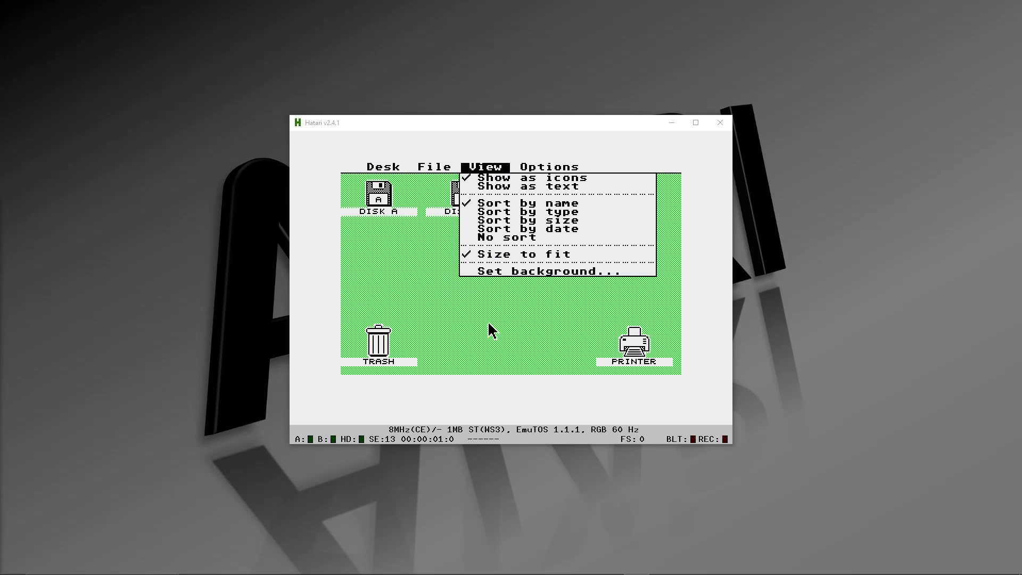
left_click(499, 293)
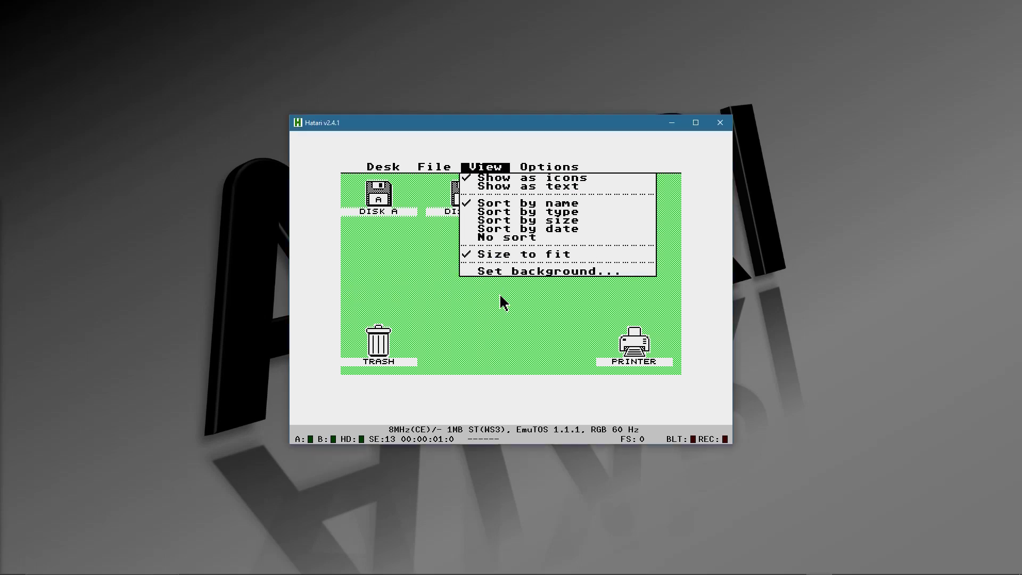
left_click(415, 249)
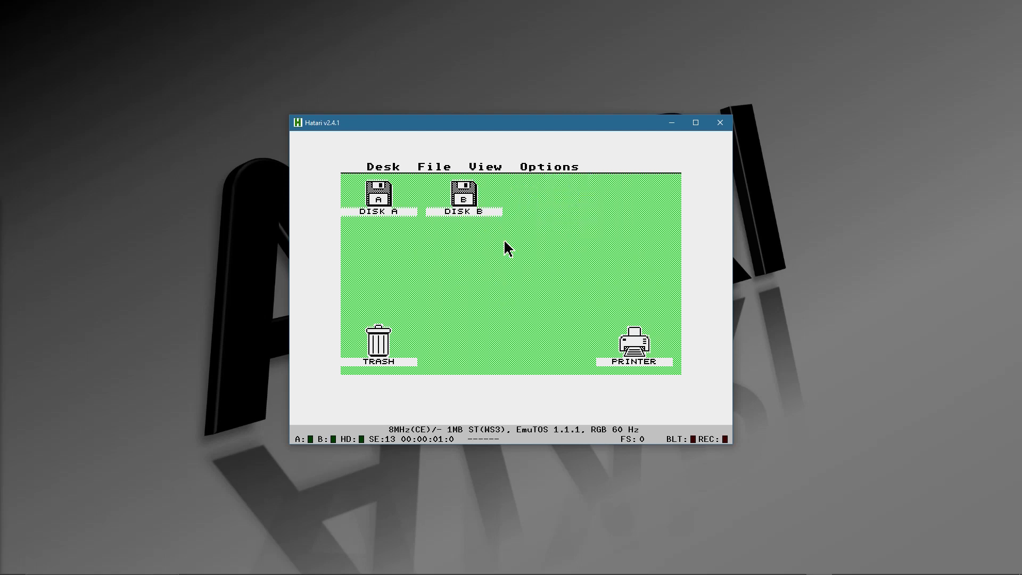
Uncheck Show borders in the Atari screen settings and resume emulation.
key("F12")
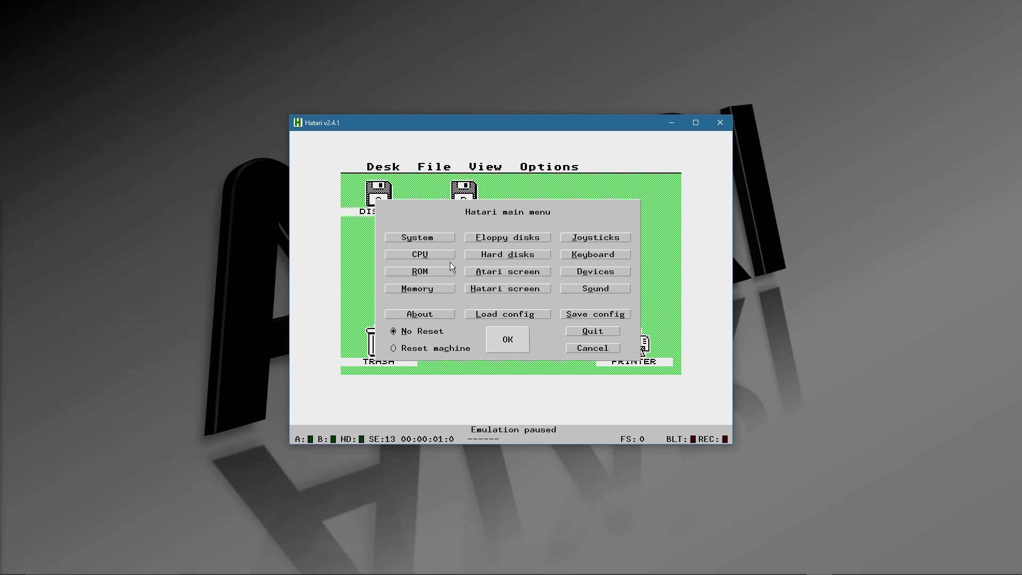
left_click(490, 273)
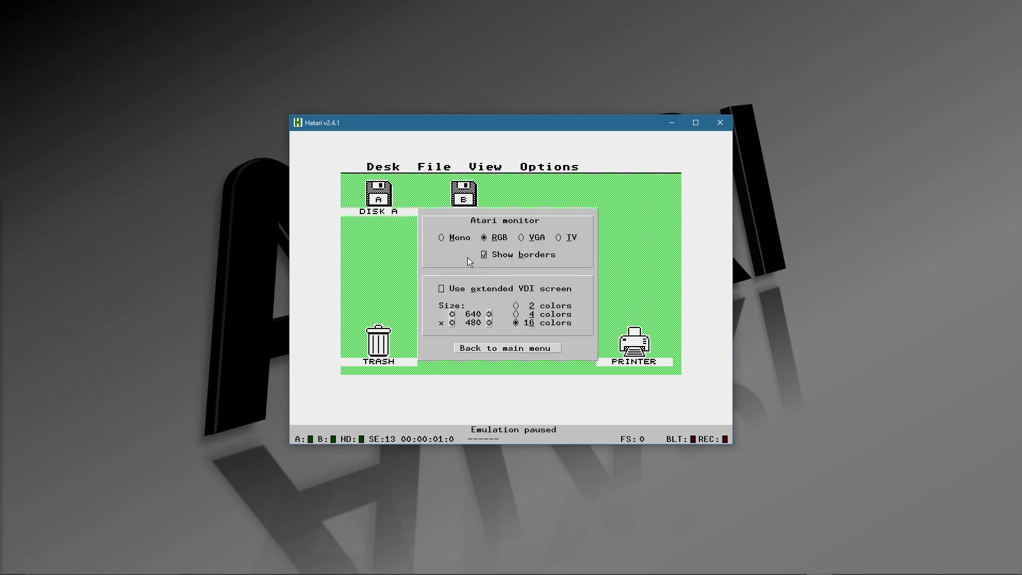
left_click(484, 255)
left_click(472, 349)
left_click(511, 346)
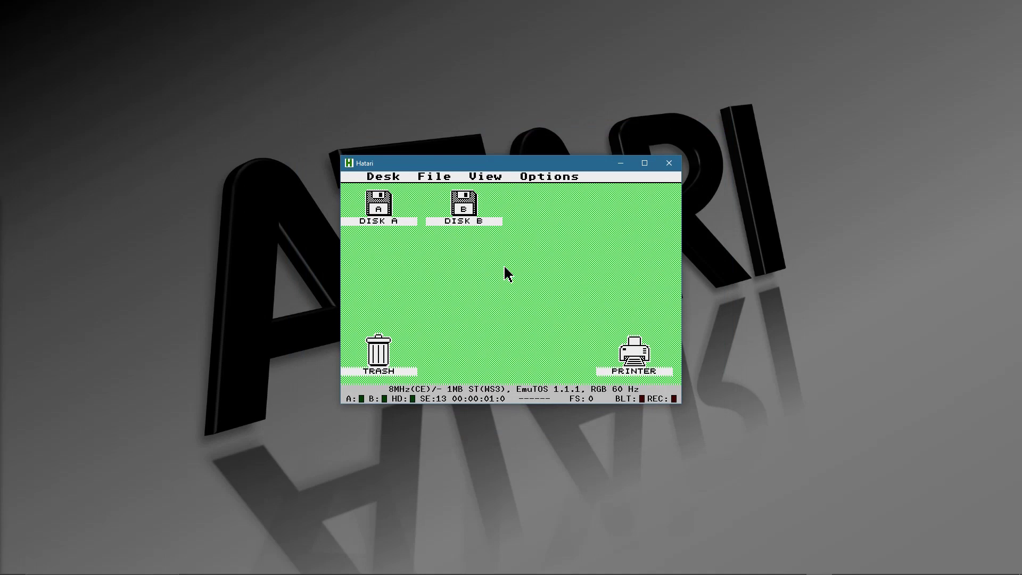
Save the settings to hatari.cfg, then quit and relaunch Hatari.
key("F12")
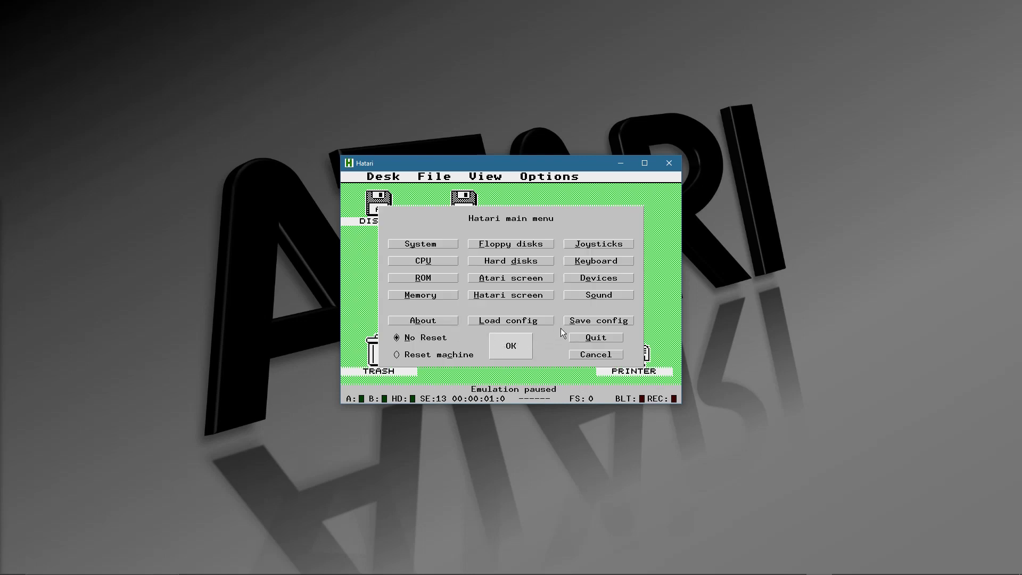
left_click(586, 320)
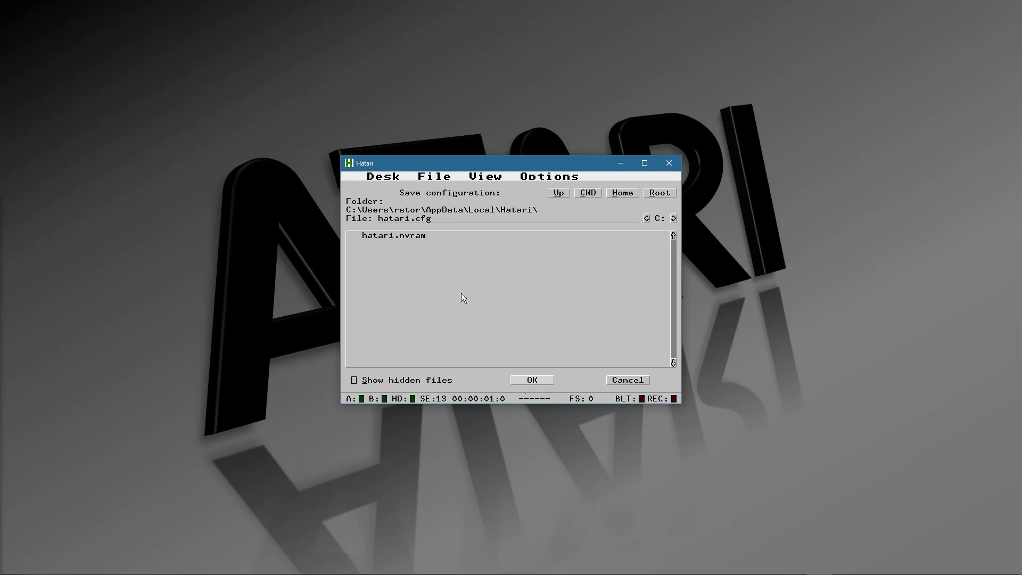
left_click(531, 381)
left_click(513, 347)
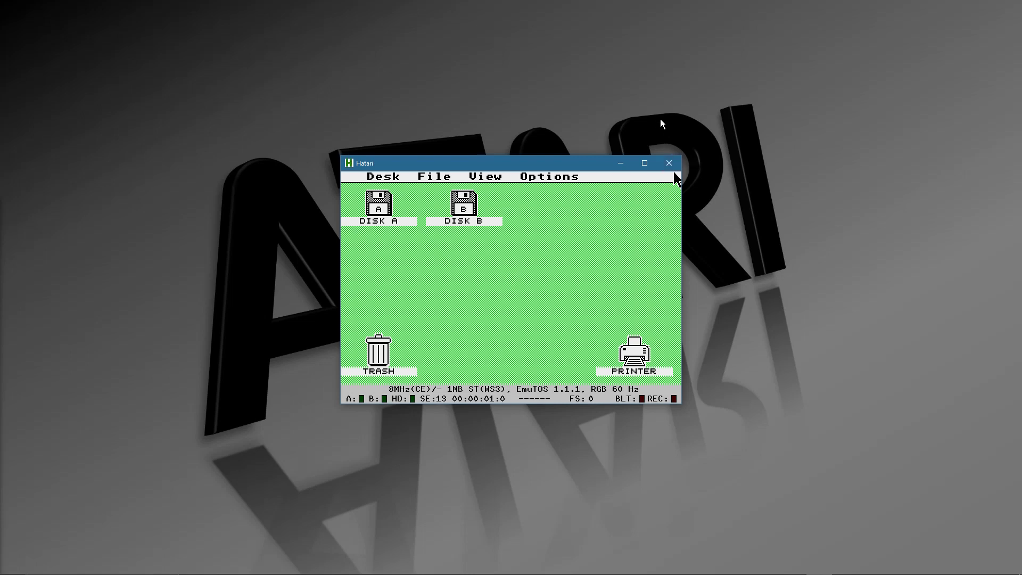
left_click(670, 164)
left_click(459, 305)
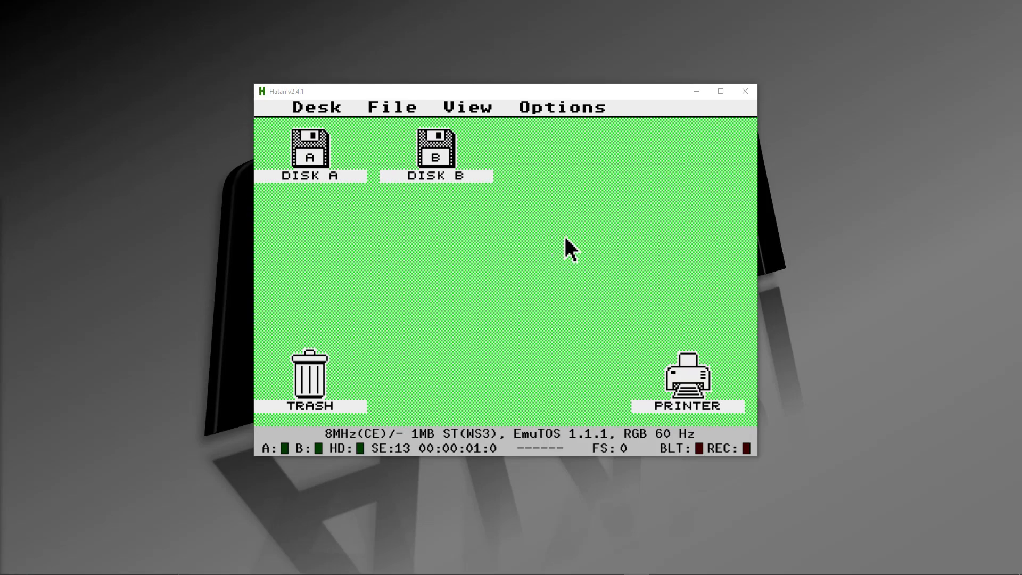
Activate the emulator window and dismiss the open EmuTOS desktop menu.
left_click(565, 238)
mouse_move(563, 107)
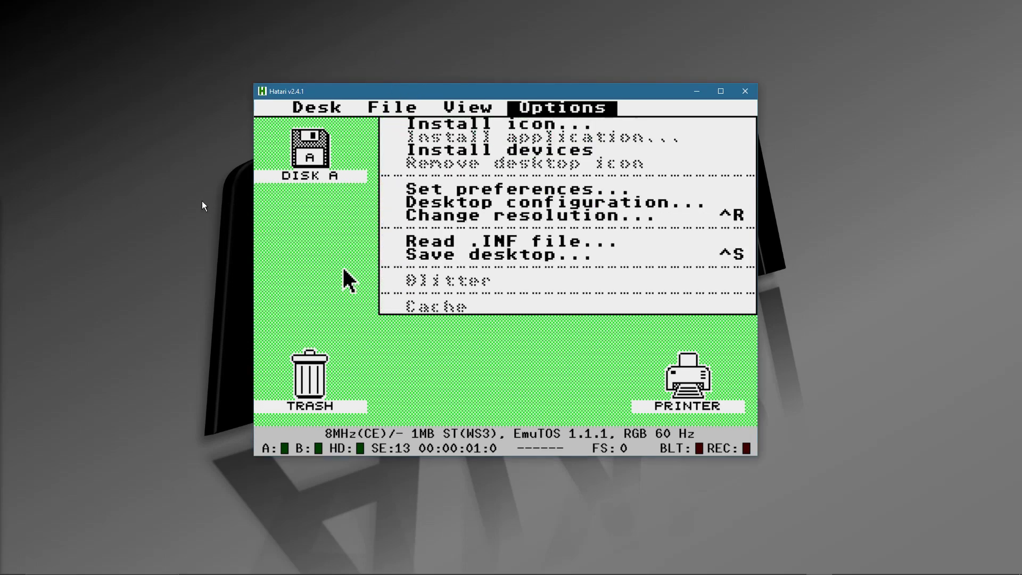
left_click(452, 386)
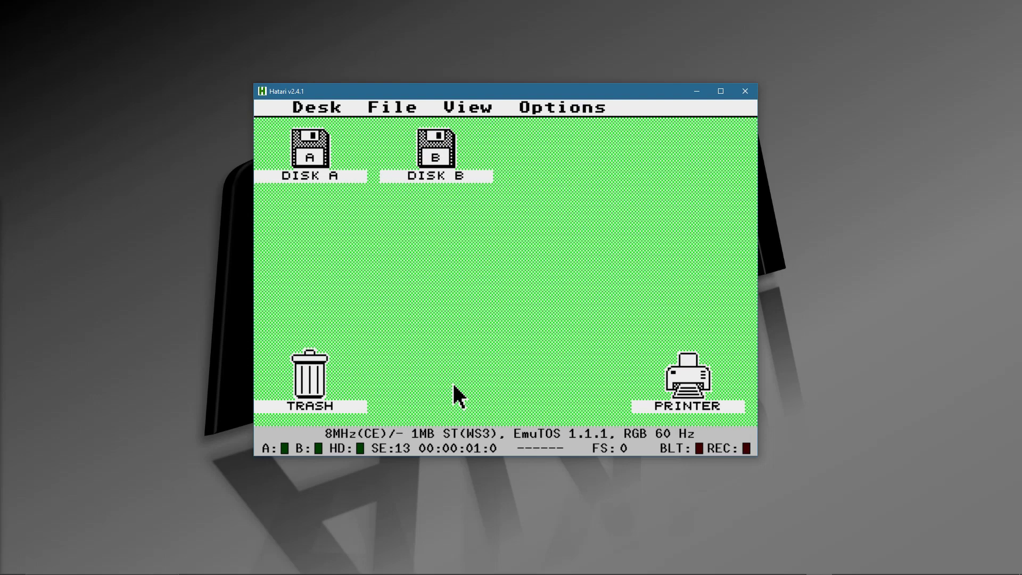
Review the System and CPU options unchanged (68000 at 8 MHz, no FPU).
key("F12")
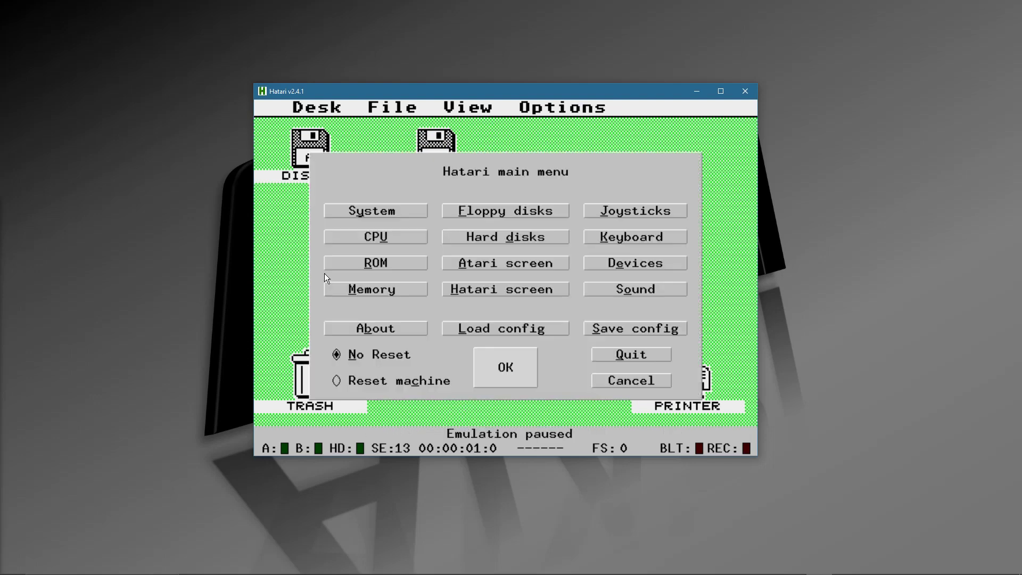
left_click(341, 211)
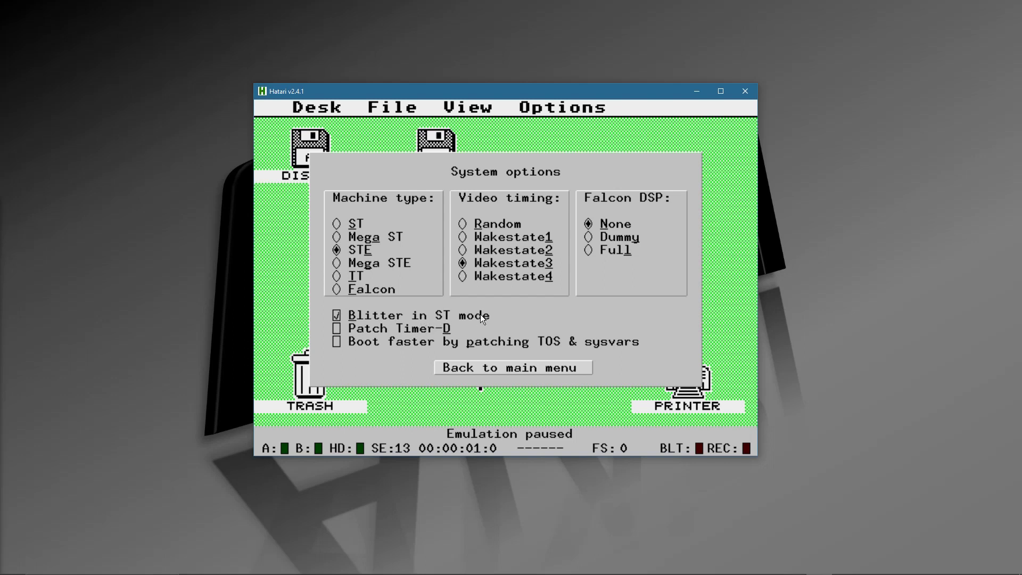
left_click(488, 368)
left_click(375, 235)
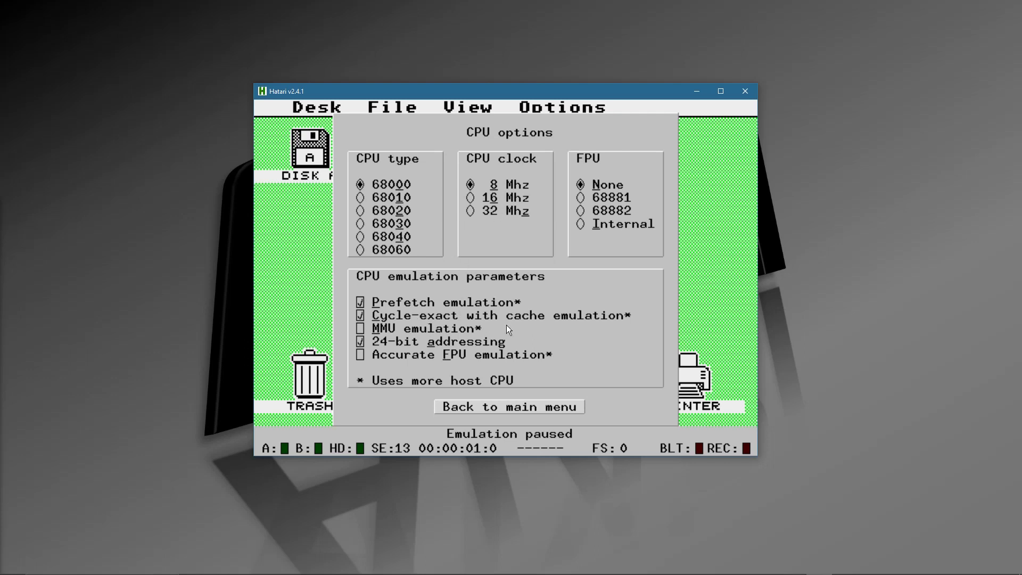
left_click(483, 407)
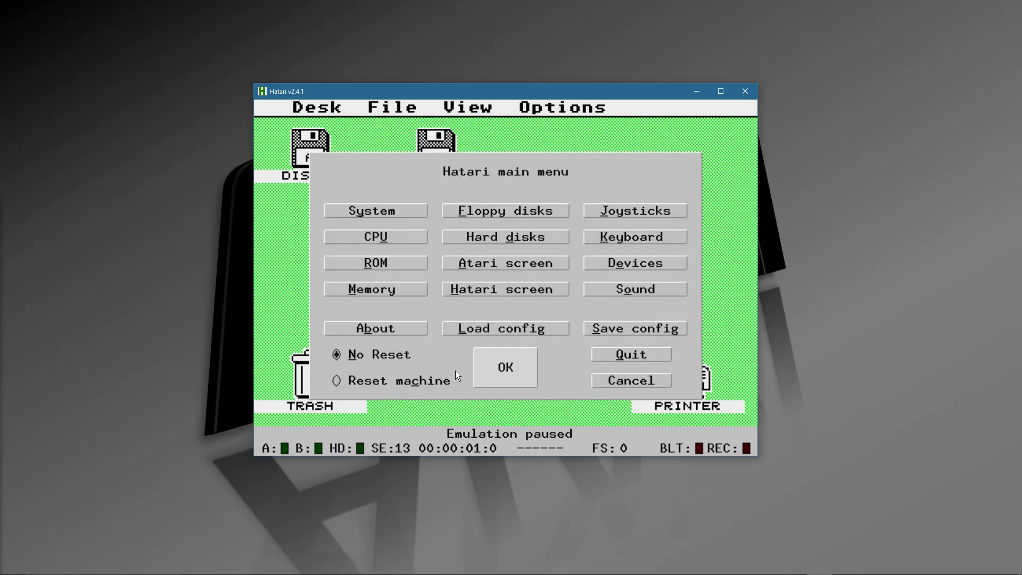
Set the TOS image to Tos206us.img from the Emulators\TOS folder.
left_click(376, 265)
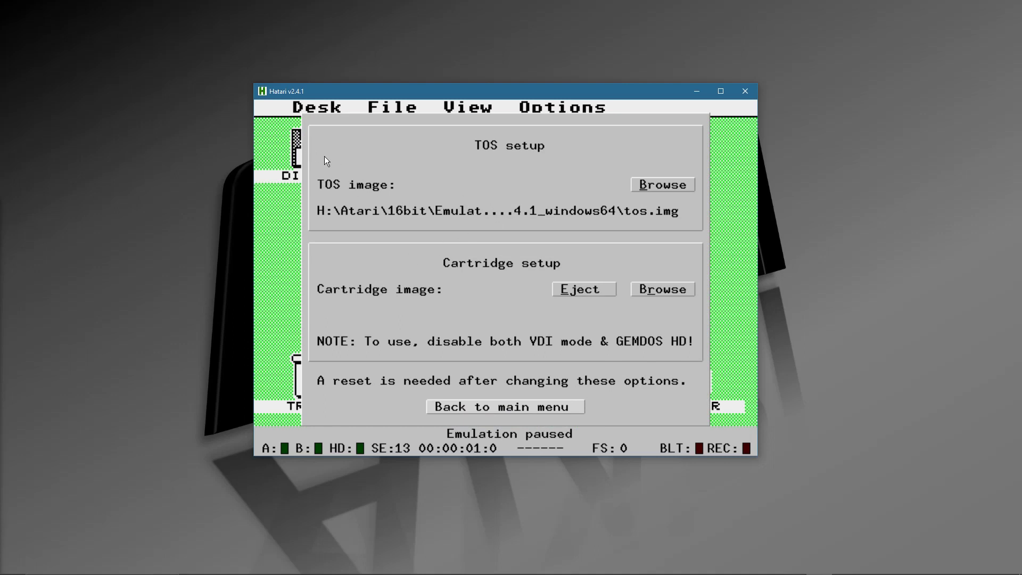
left_click(656, 187)
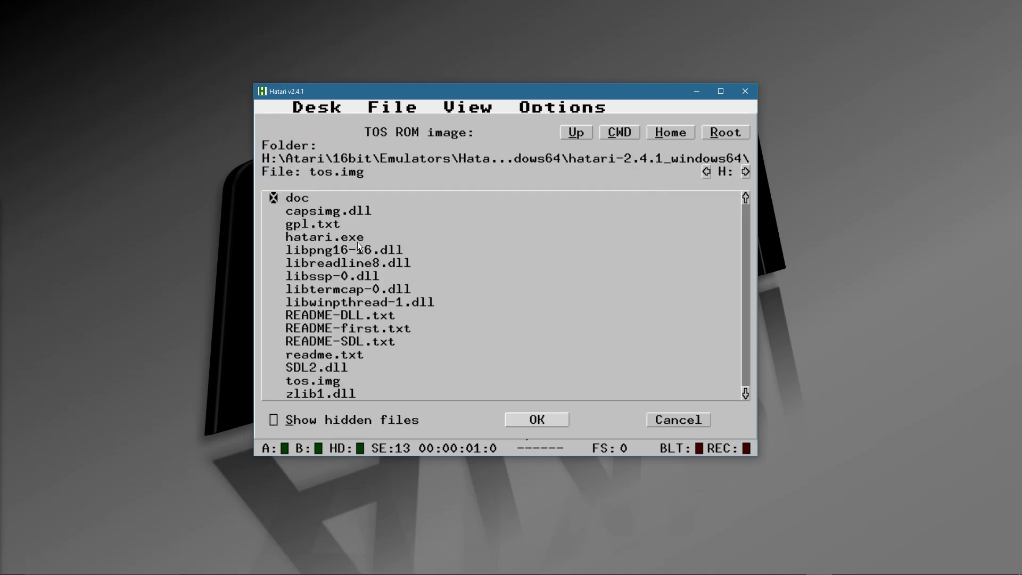
left_click(577, 132)
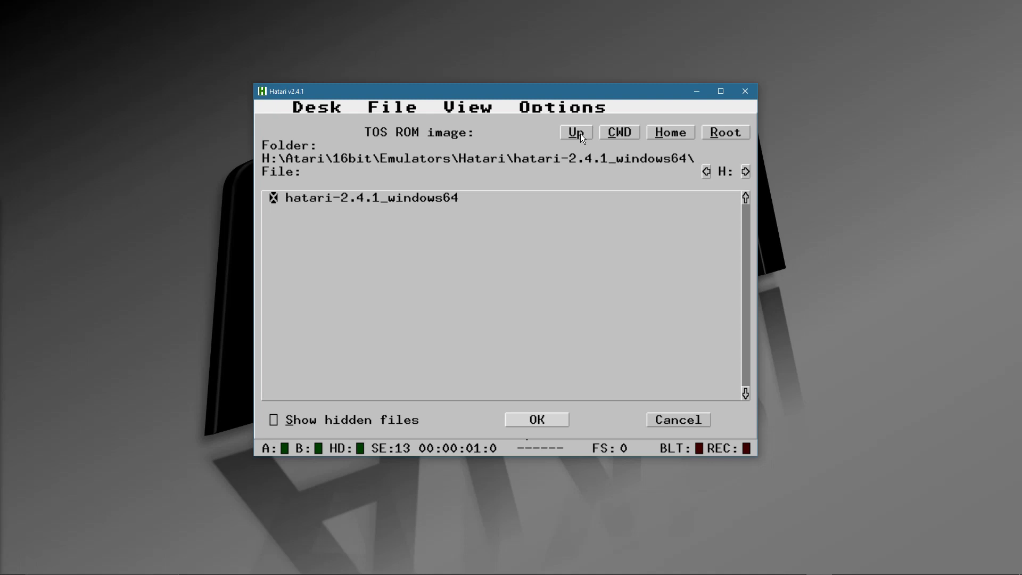
left_click(577, 133)
left_click(576, 133)
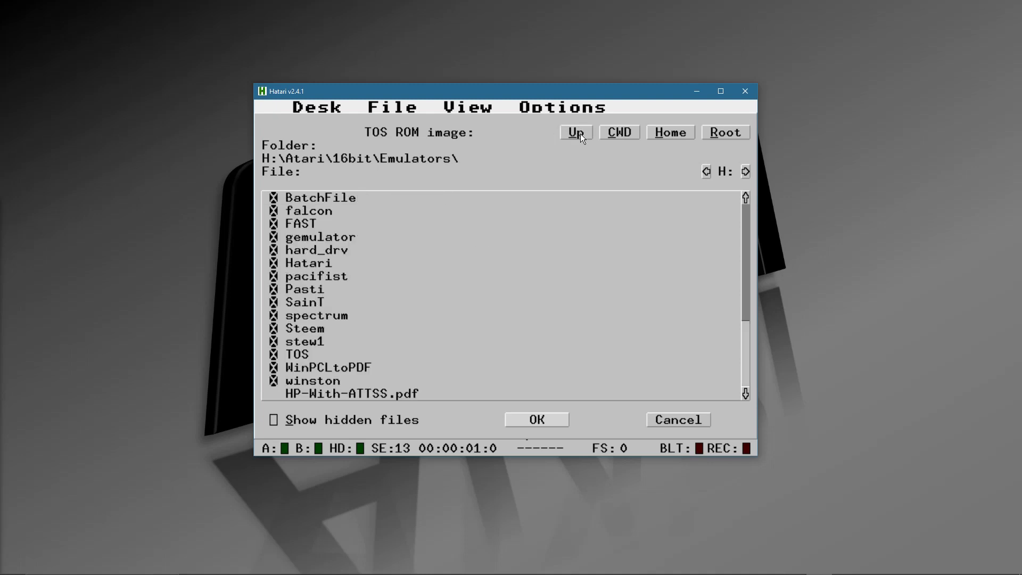
left_click(295, 357)
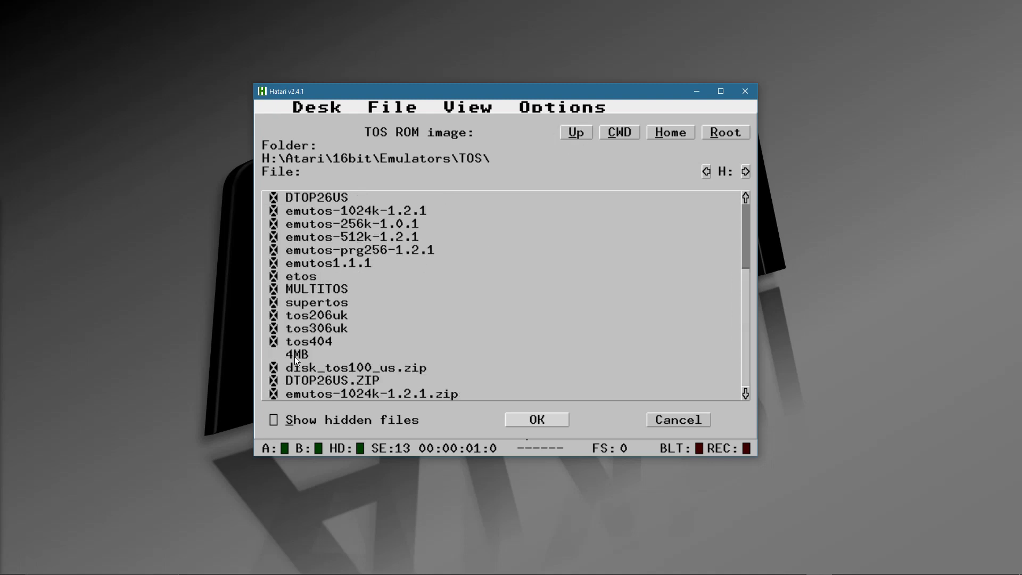
scroll(329, 370, "down", 5)
scroll(332, 372, "down", 20)
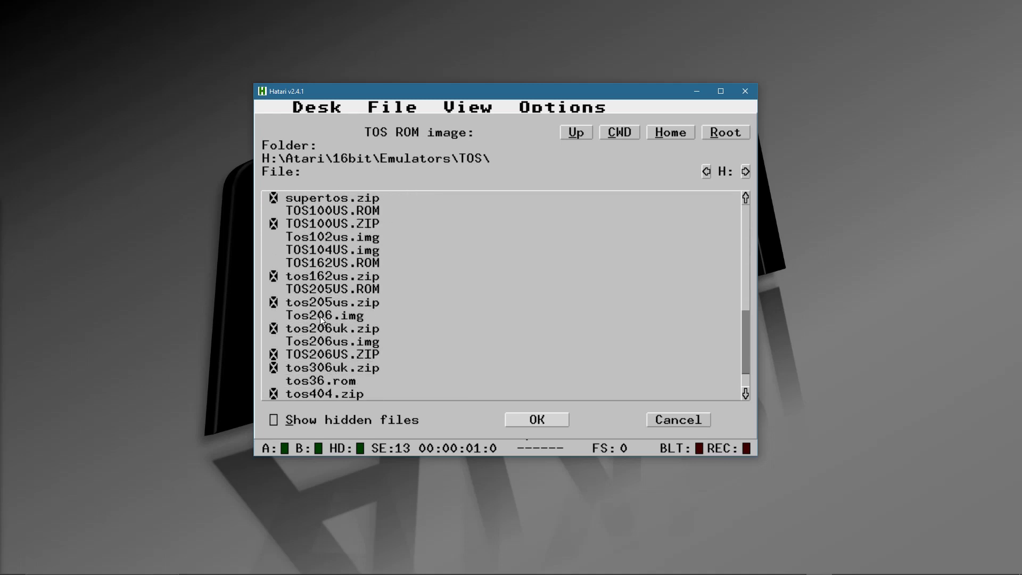
left_click(314, 342)
left_click(525, 422)
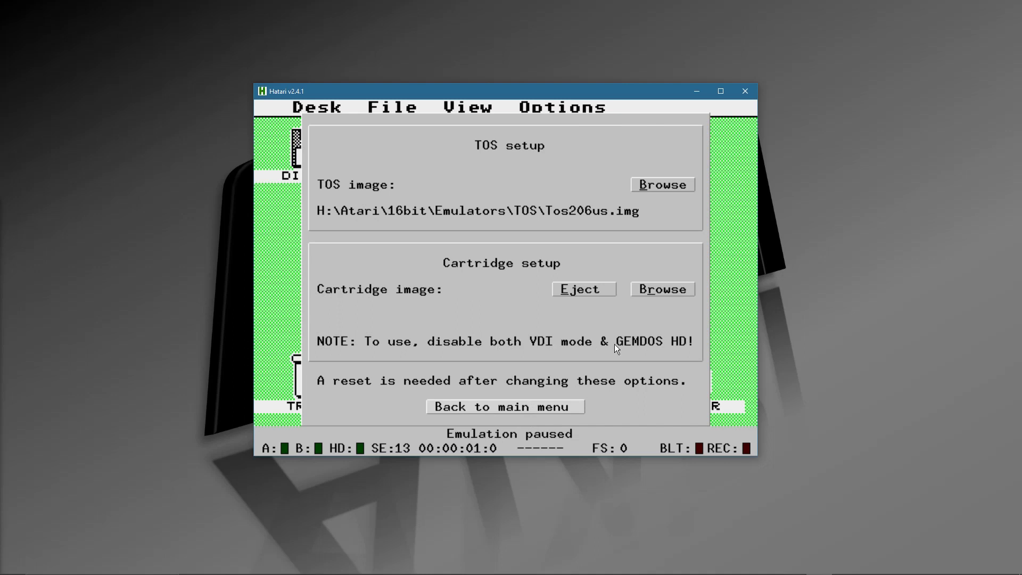
Save the updated configuration and apply the new settings.
left_click(480, 408)
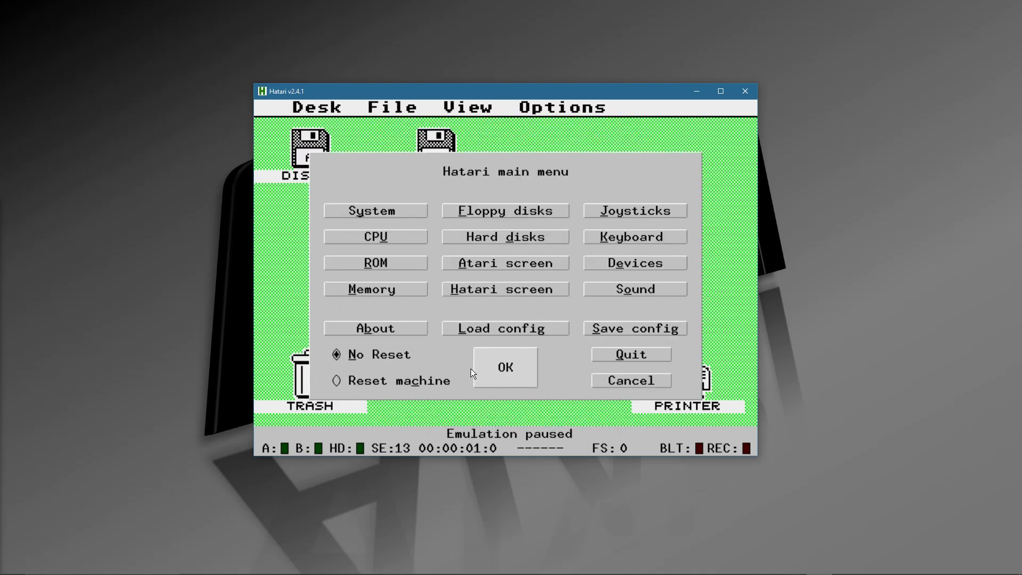
left_click(605, 330)
left_click(530, 421)
left_click(494, 368)
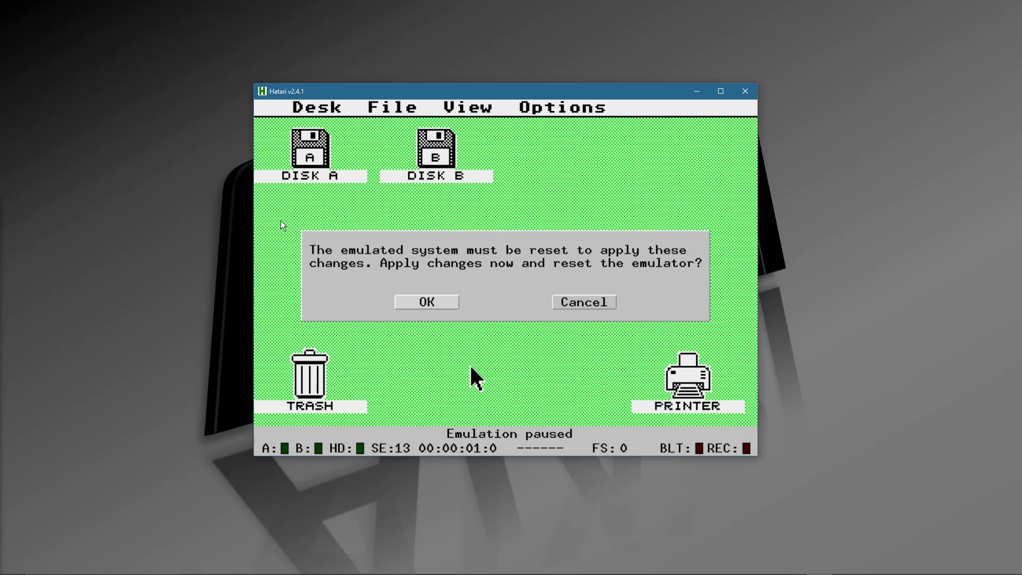
Confirm the emulator reset, enlarge the Hatari window, skip the memory test and nudge the window up.
left_click(397, 304)
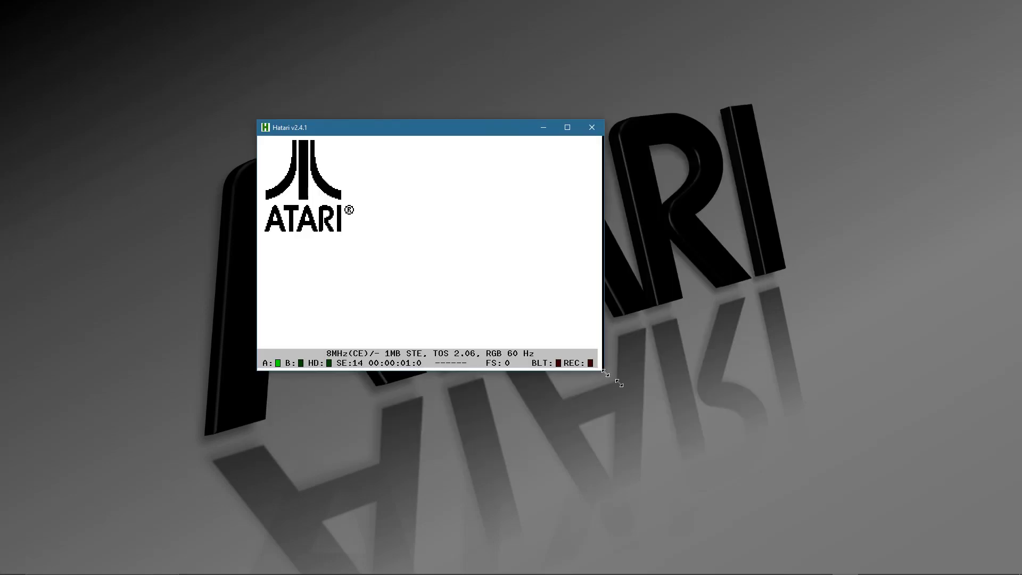
left_click_drag(605, 373, 737, 509)
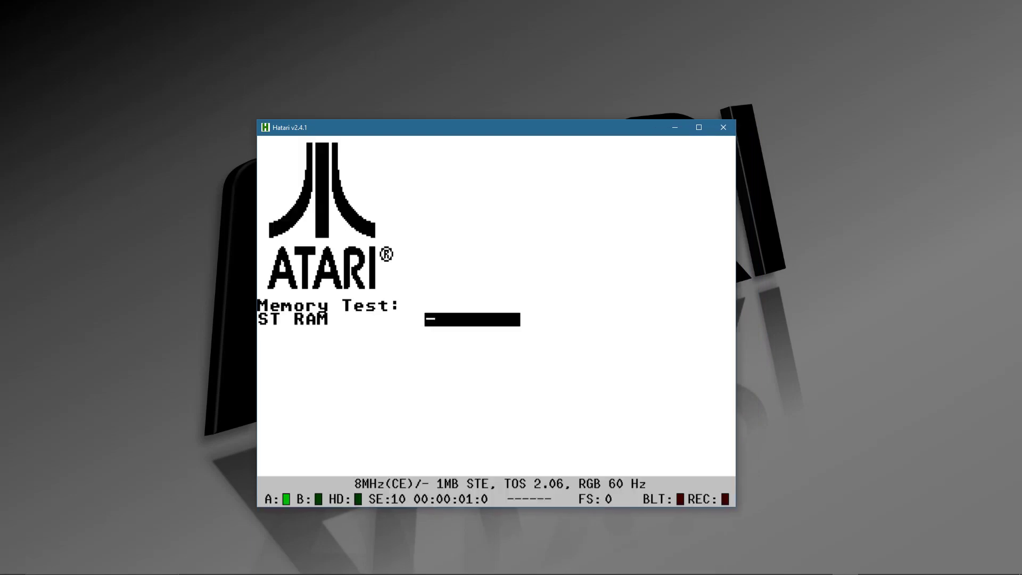
key("space")
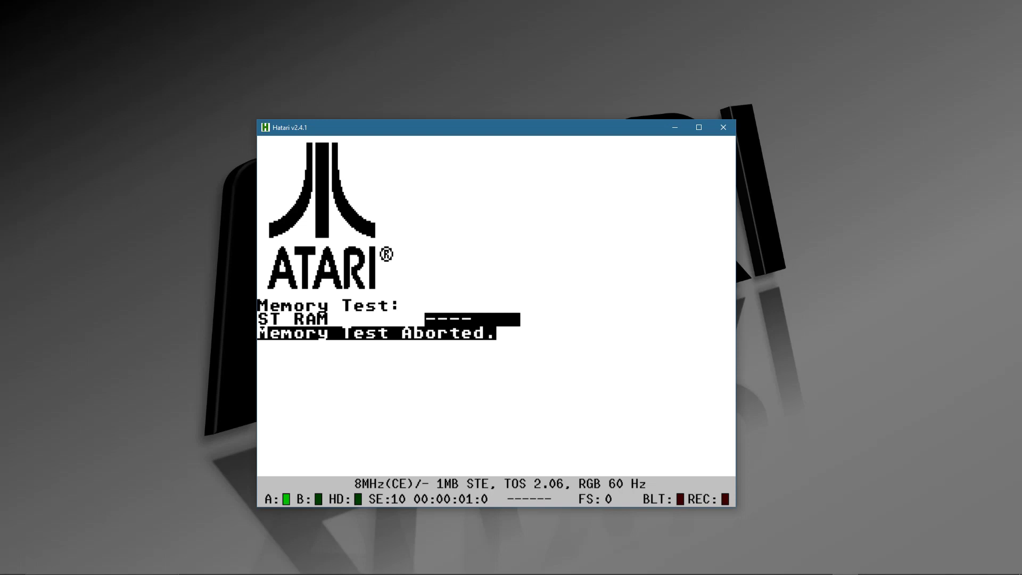
left_click_drag(545, 127, 547, 99)
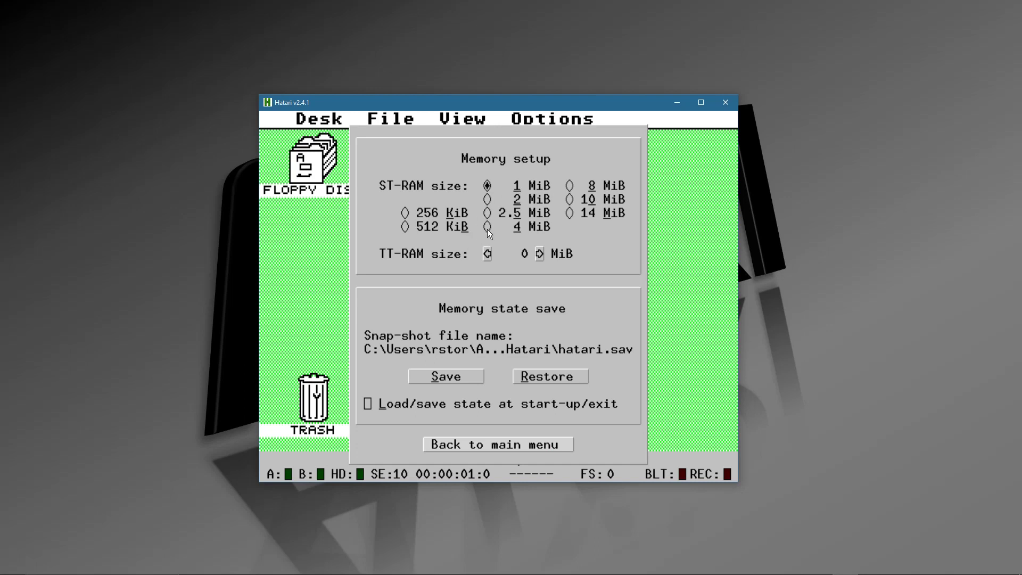
Change ST-RAM from 1 MiB to 4 MiB and reopen Memory setup to verify it.
left_click(487, 228)
left_click(474, 445)
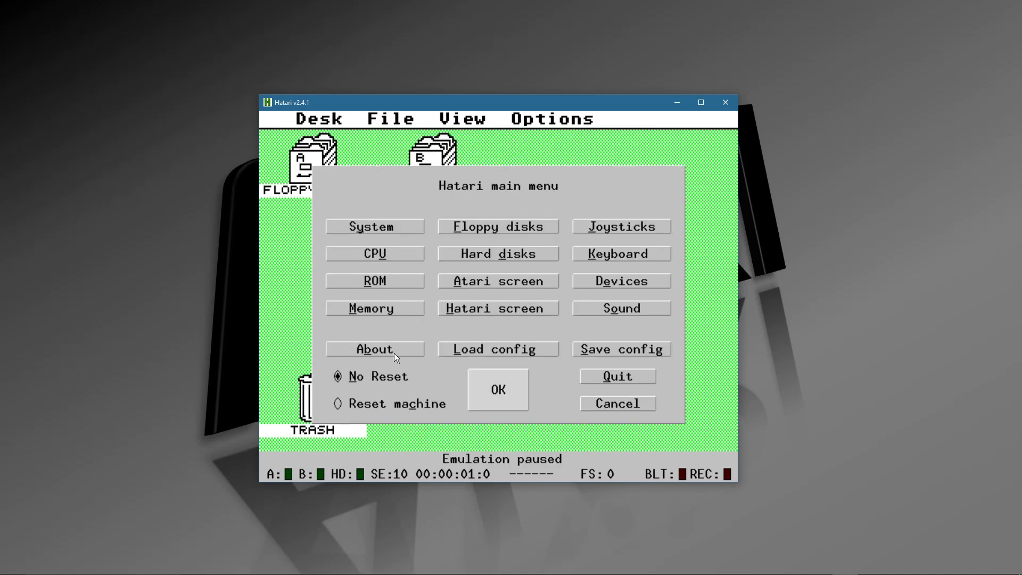
left_click(374, 308)
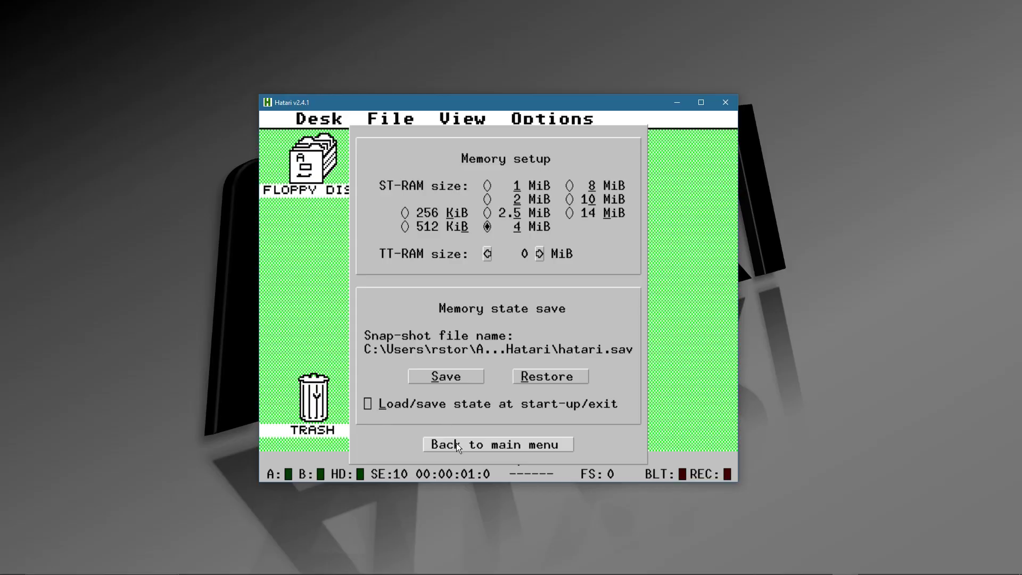
Resume emulation, select the floppy A icon, then bring up the Floppy disks settings with F12.
left_click(457, 445)
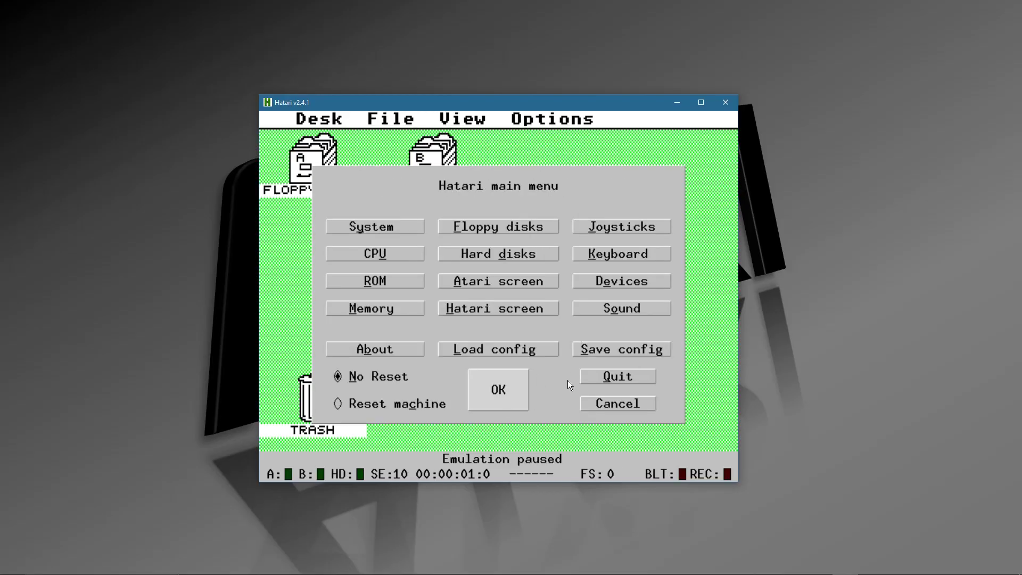
left_click(589, 404)
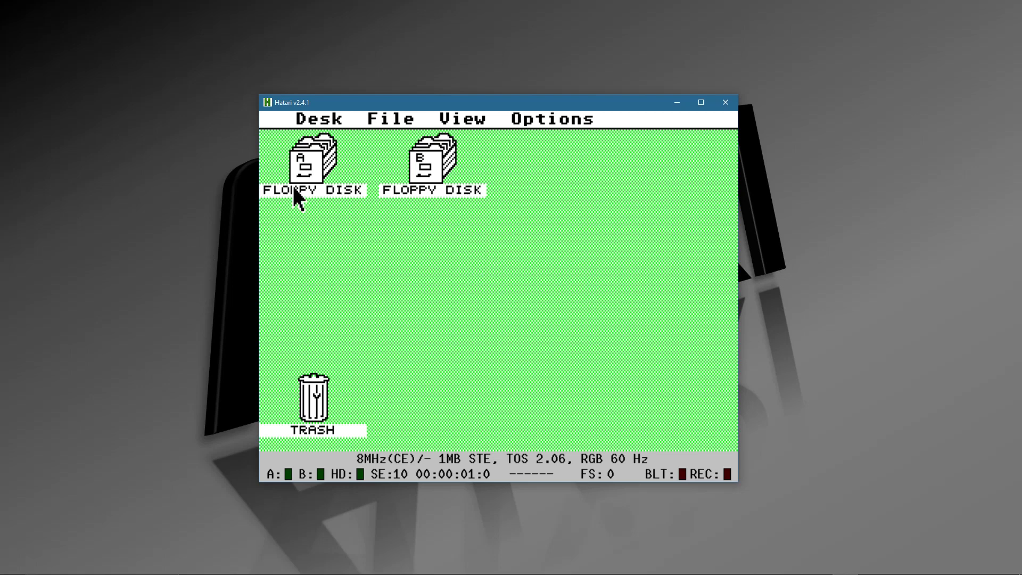
left_click(302, 169)
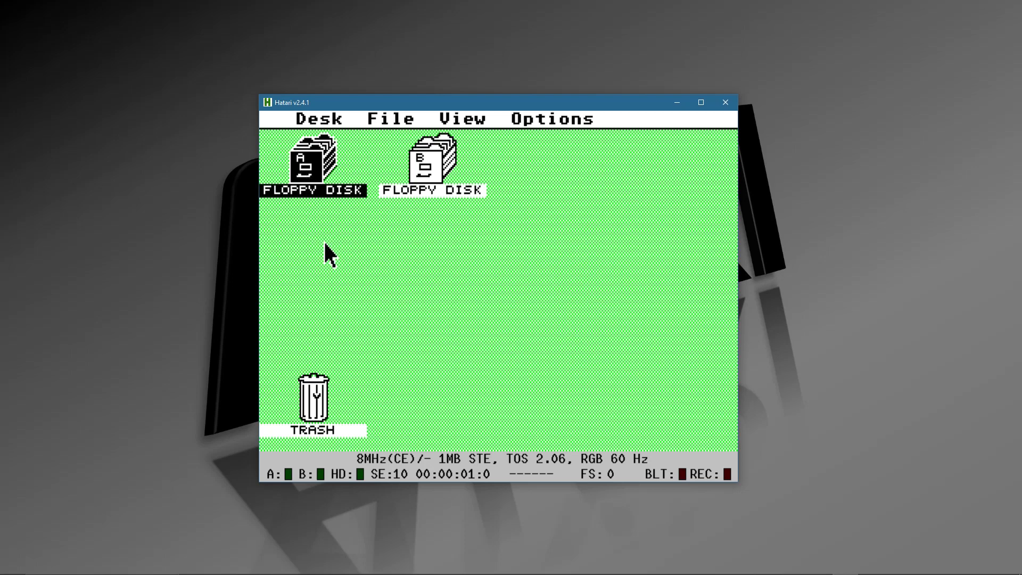
key("F12")
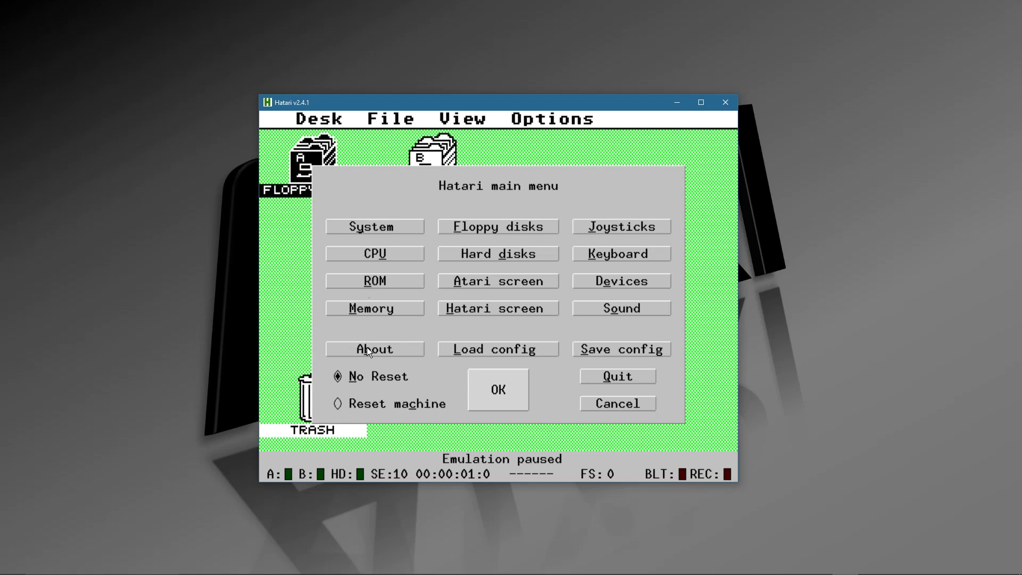
left_click(473, 227)
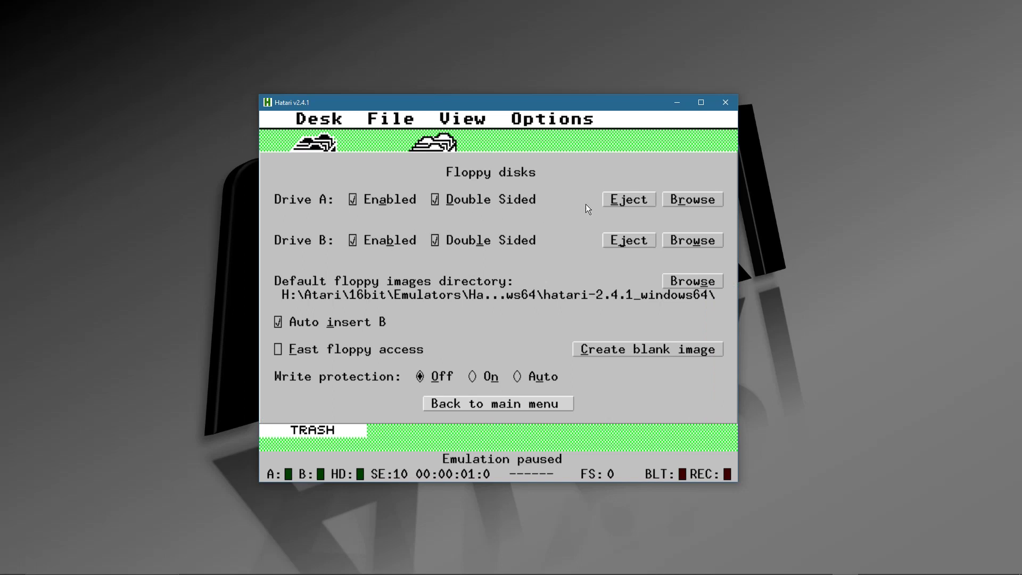
In drive A's image selector, go up to the 16bit folder and into Hard Drives.
left_click(681, 205)
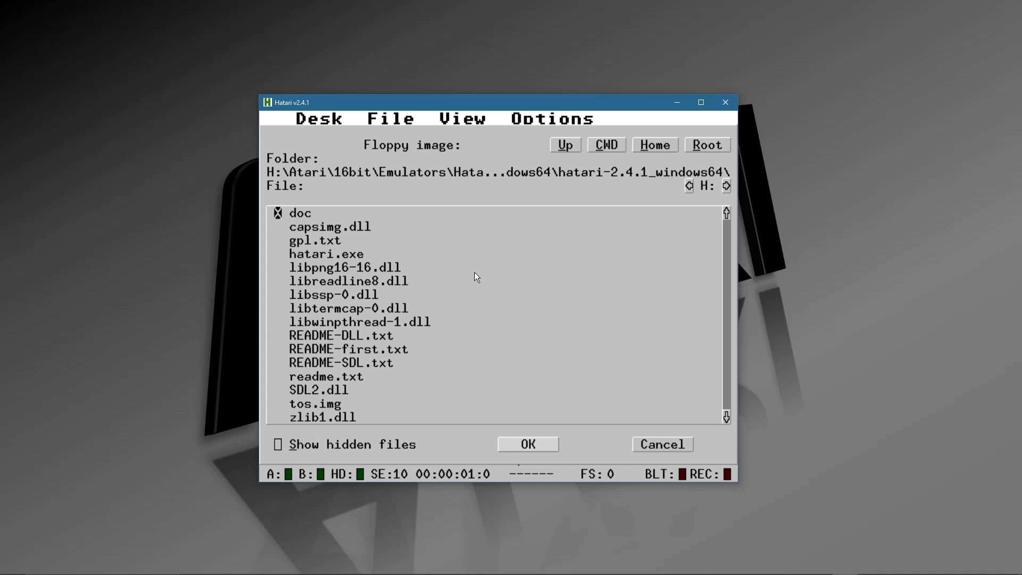
left_click(565, 145)
left_click(563, 147)
left_click(564, 147)
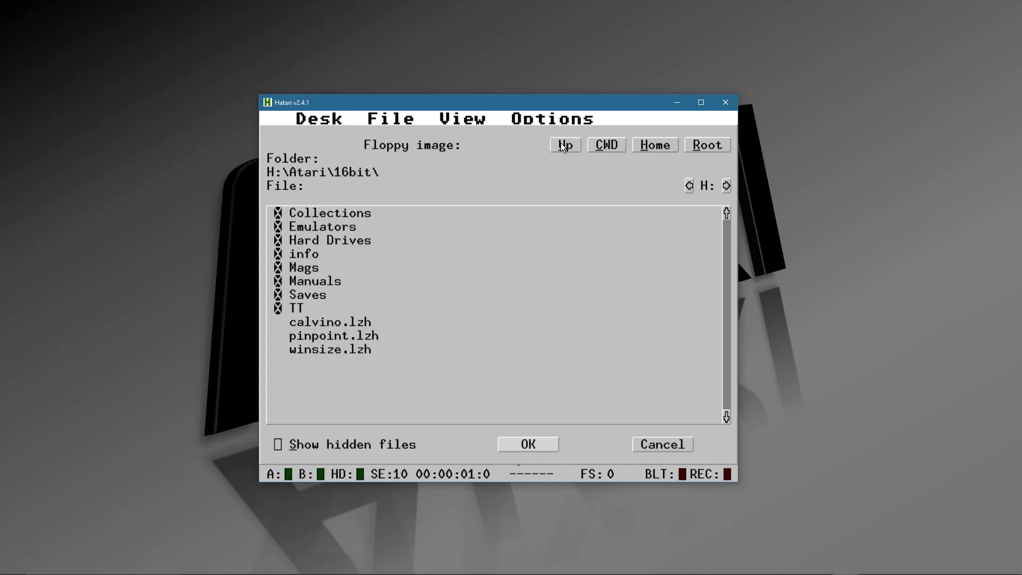
left_click(353, 241)
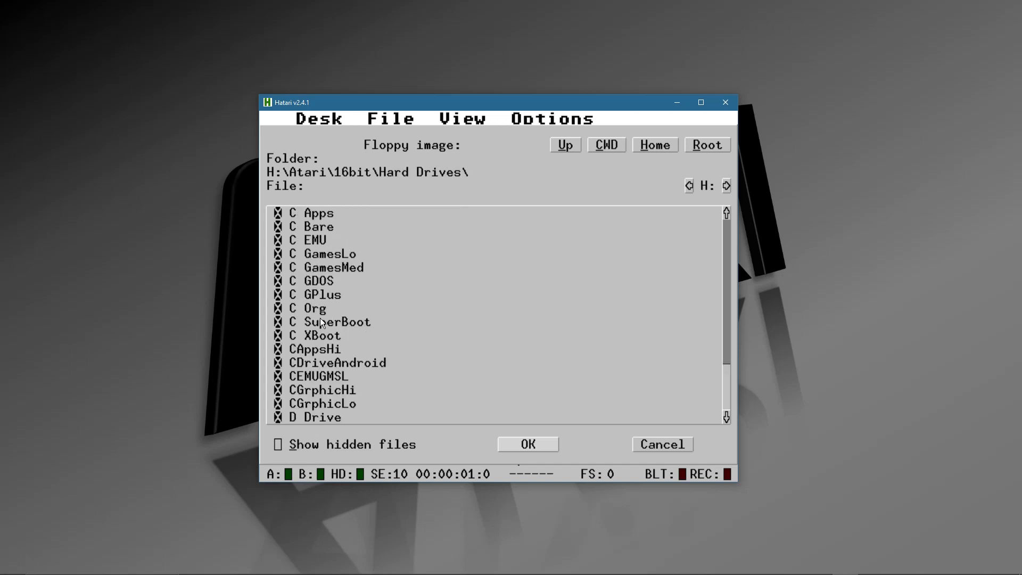
scroll(342, 349, "down", 3)
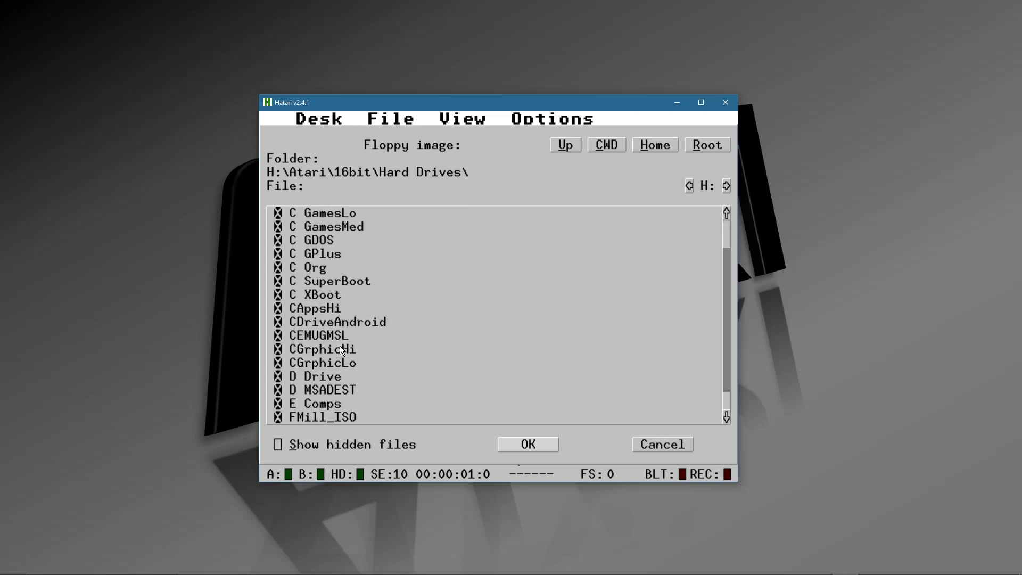
scroll(342, 350, "down", 2)
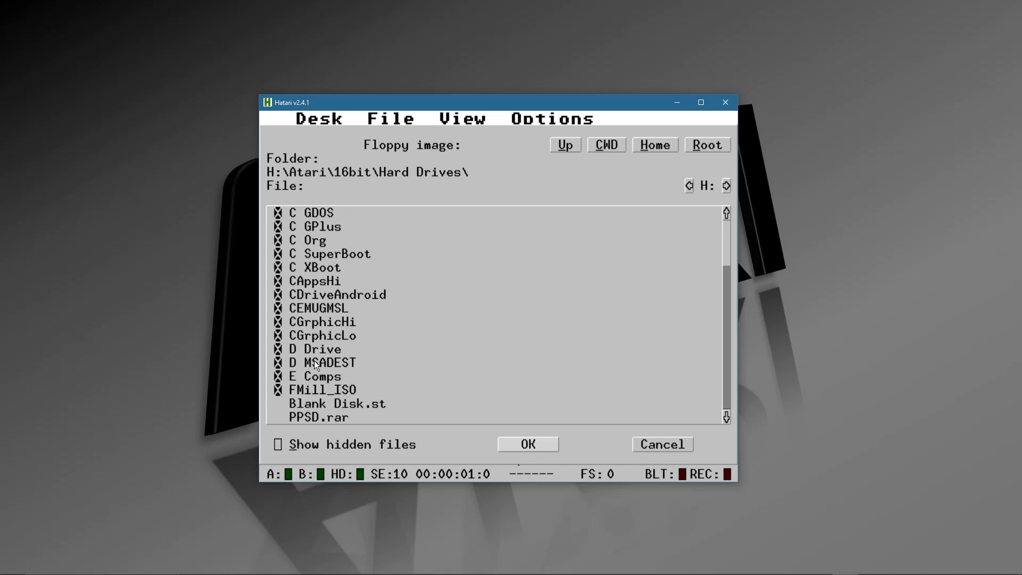
Look through D Drive\Disks, then cancel without changing drive A and return to the main menu.
left_click(315, 351)
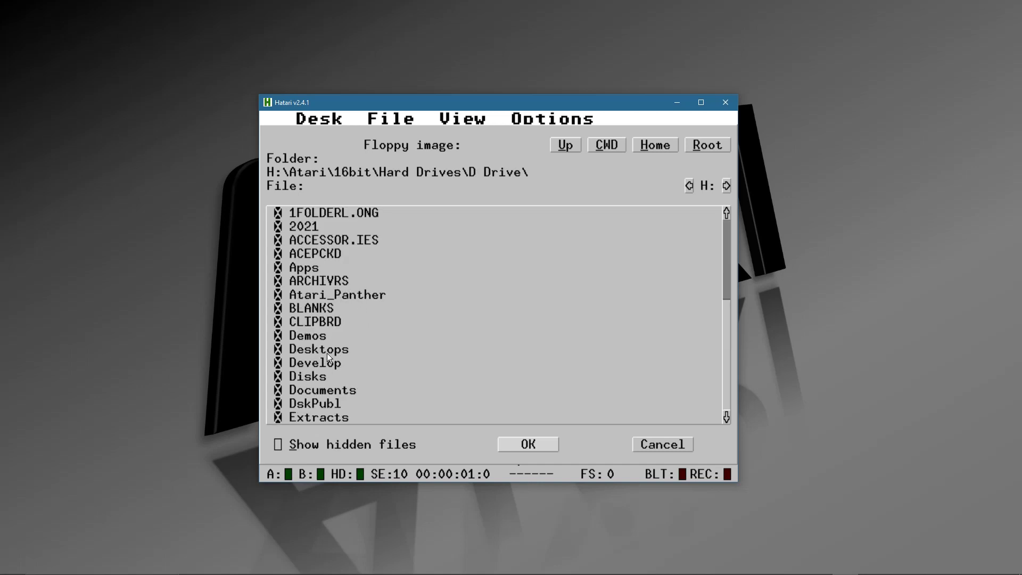
left_click(316, 377)
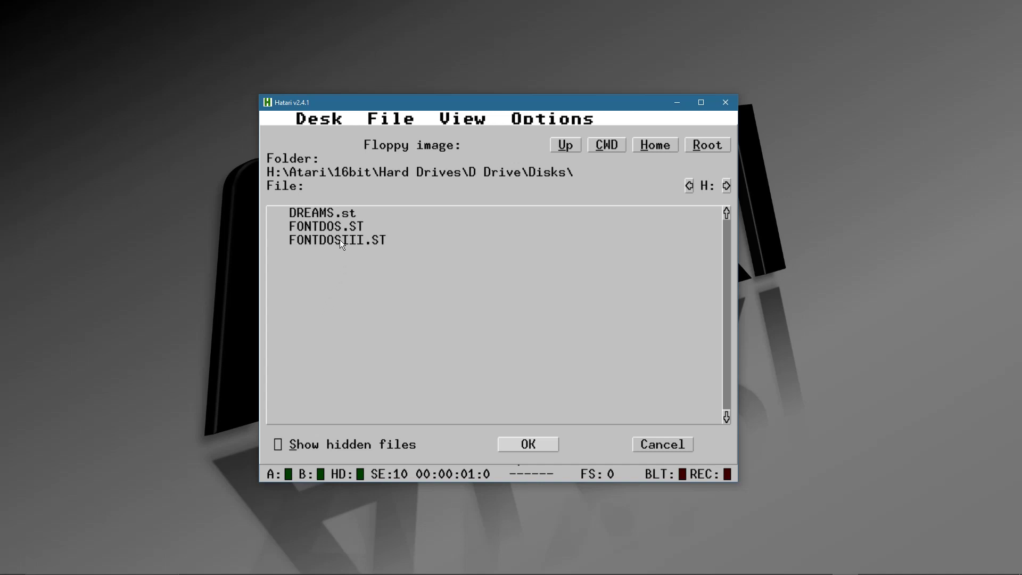
left_click(322, 215)
left_click(439, 333)
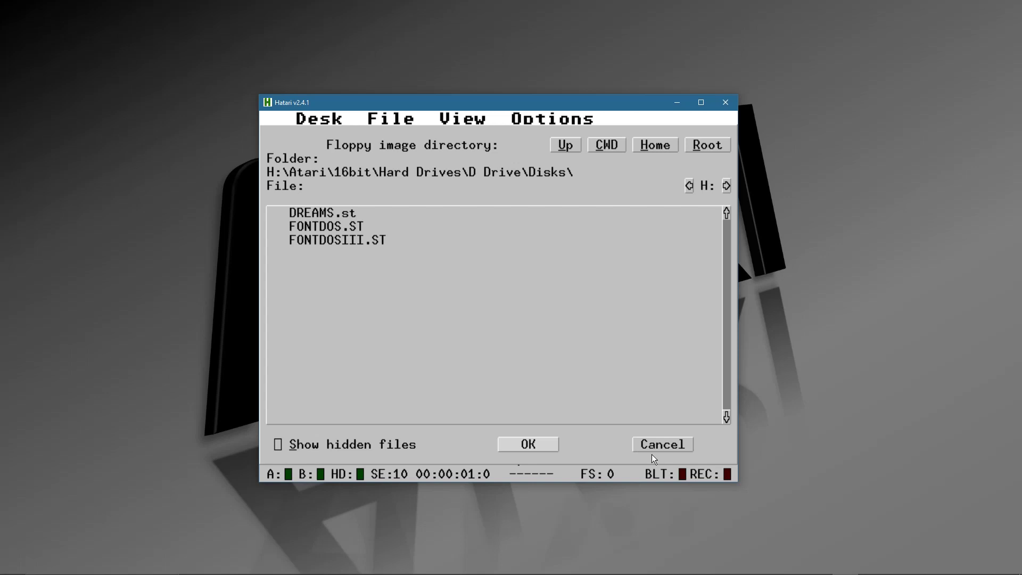
left_click(666, 448)
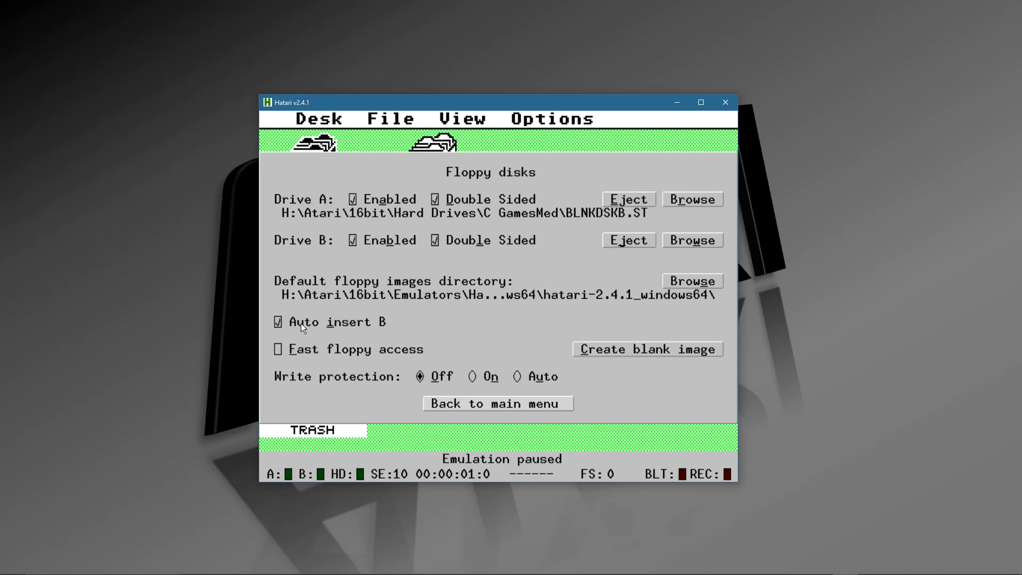
left_click(489, 405)
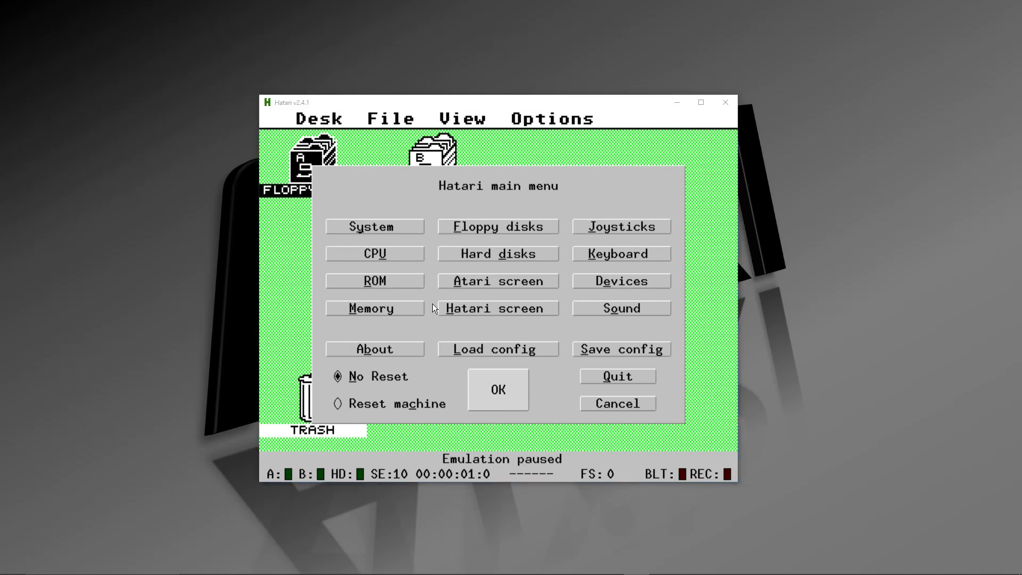
left_click(489, 255)
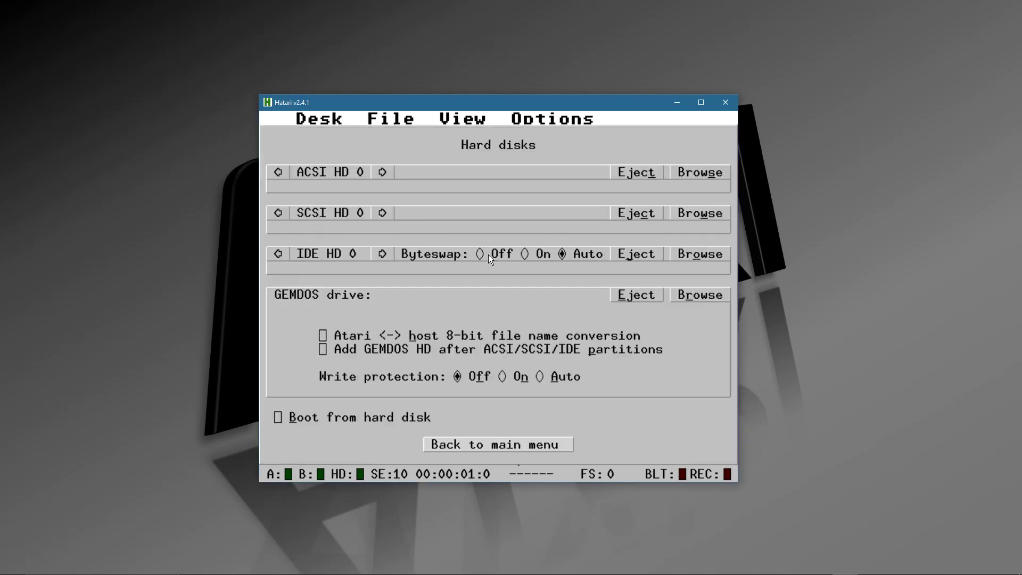
left_click(703, 172)
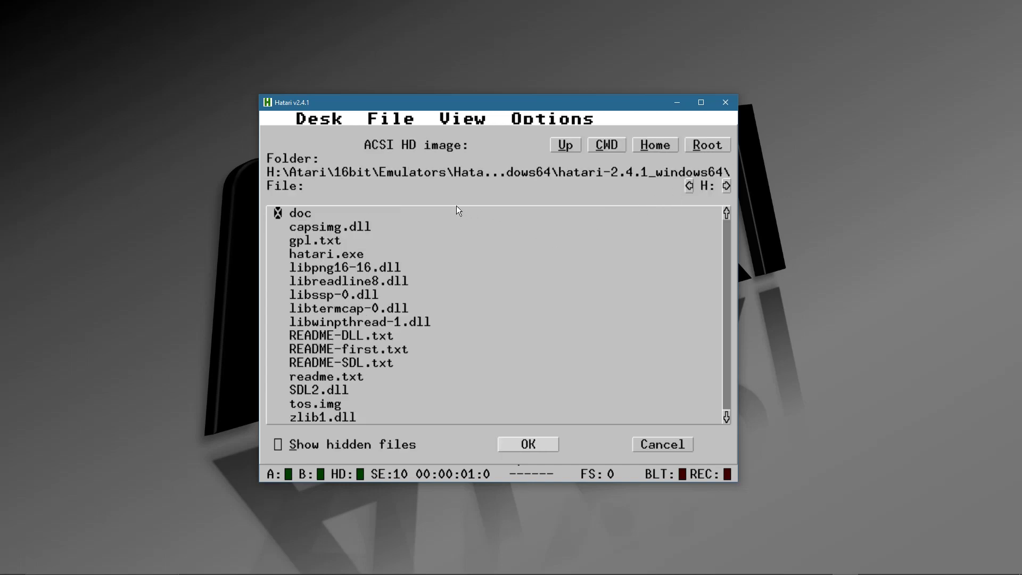
left_click(566, 149)
left_click(566, 149)
left_click(567, 149)
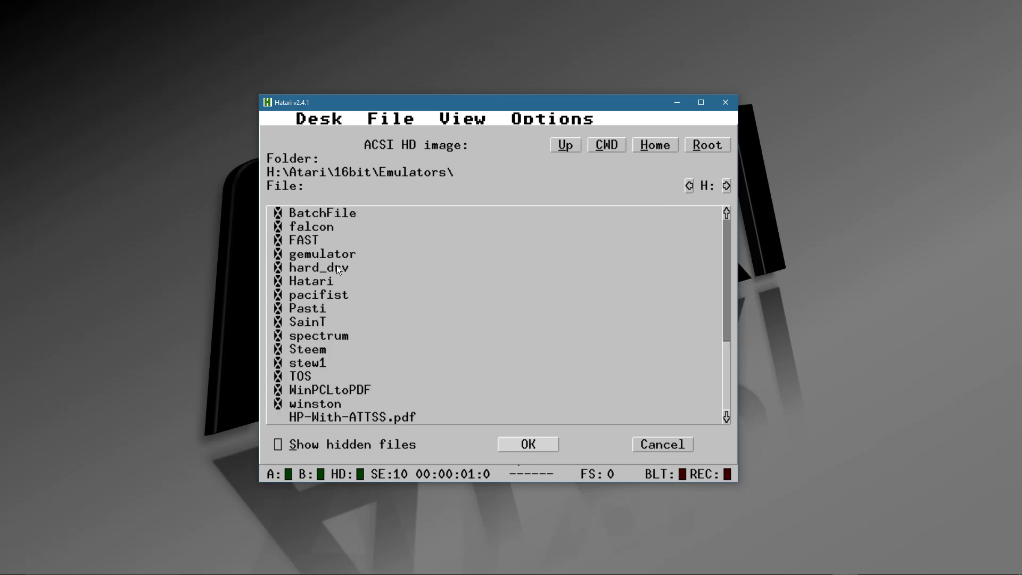
left_click(574, 144)
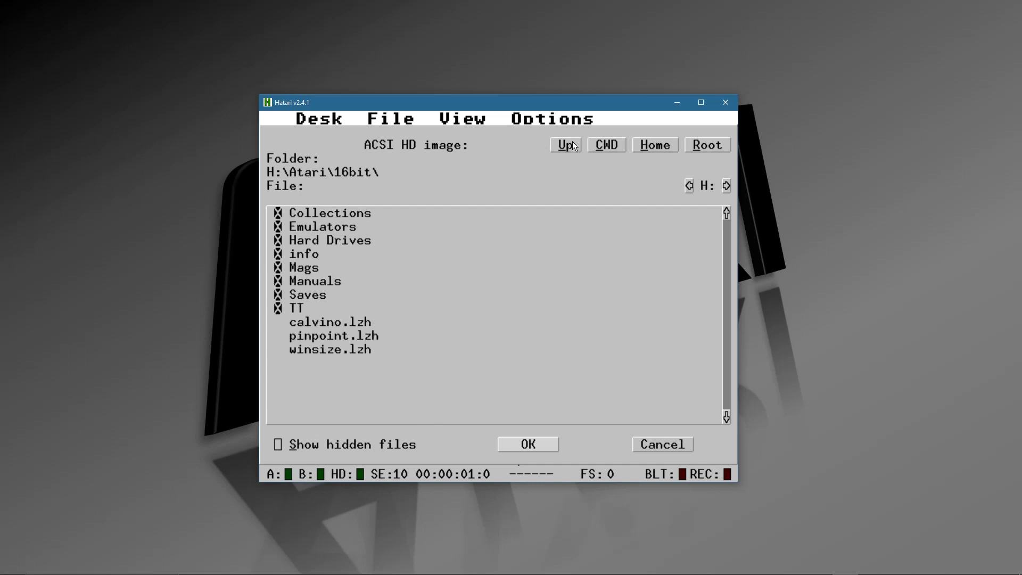
left_click(346, 241)
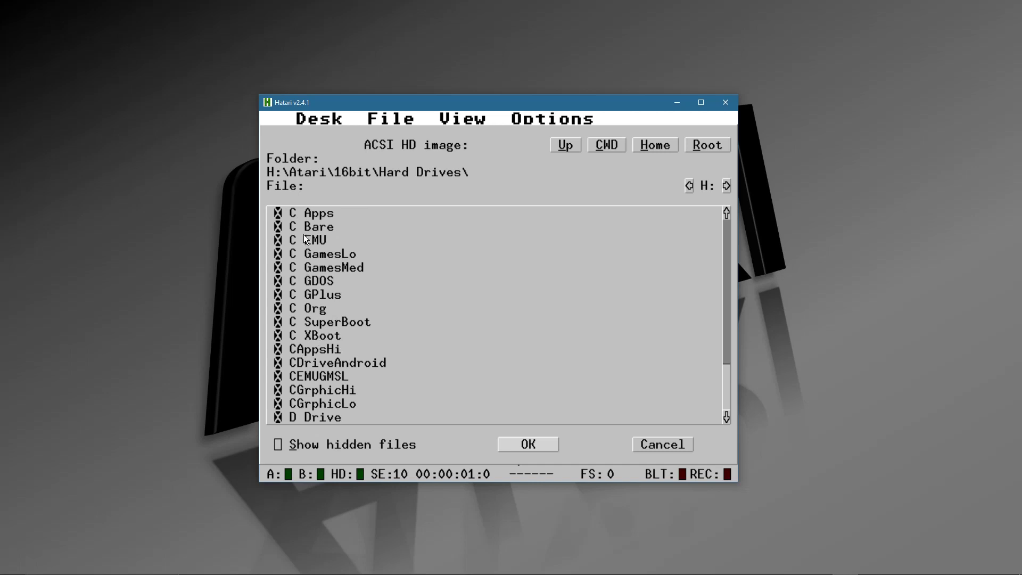
left_click(314, 337)
scroll(351, 306, "down", 3)
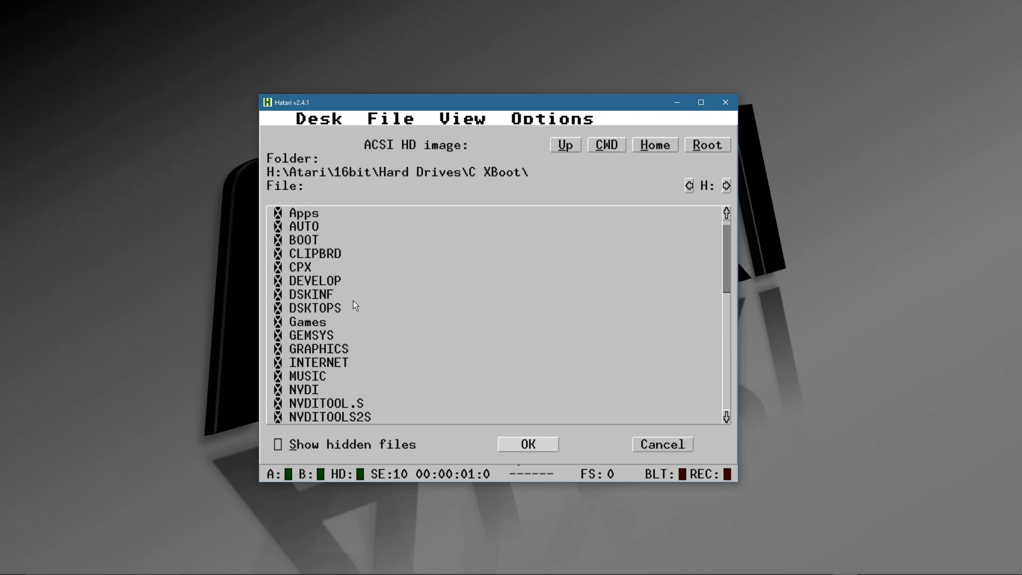
scroll(356, 308, "down", 12)
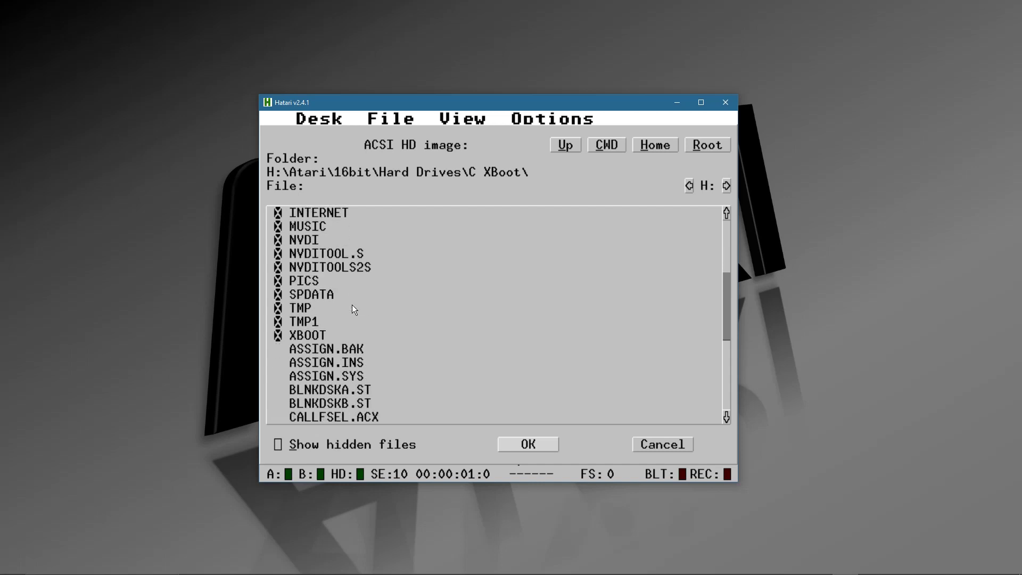
scroll(353, 309, "down", 9)
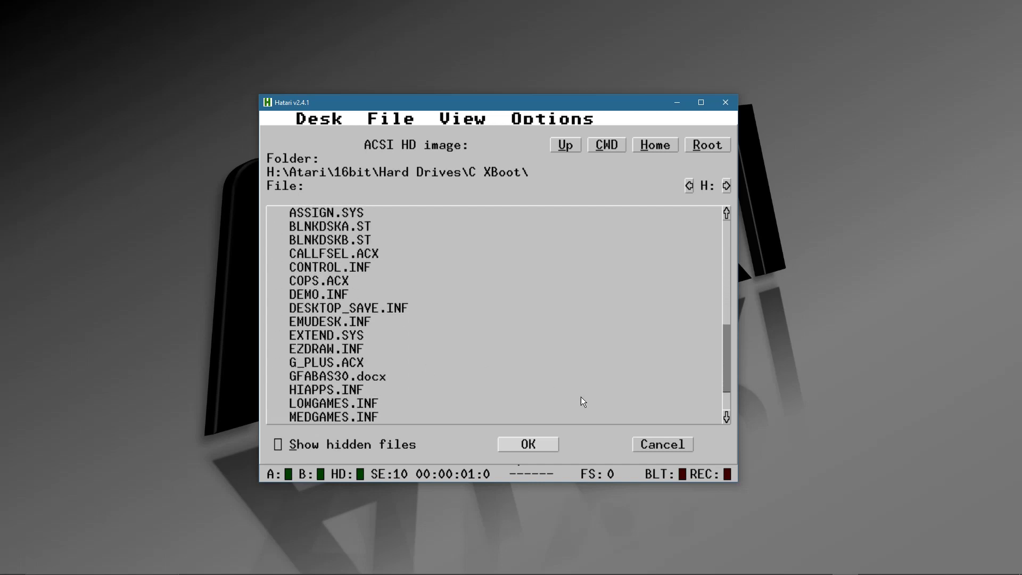
left_click(661, 445)
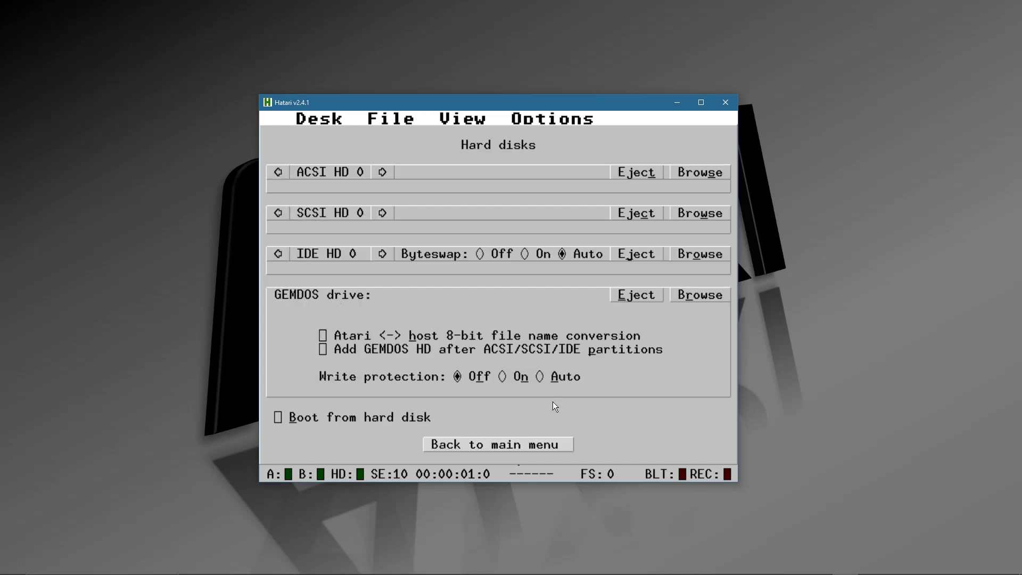
left_click(537, 448)
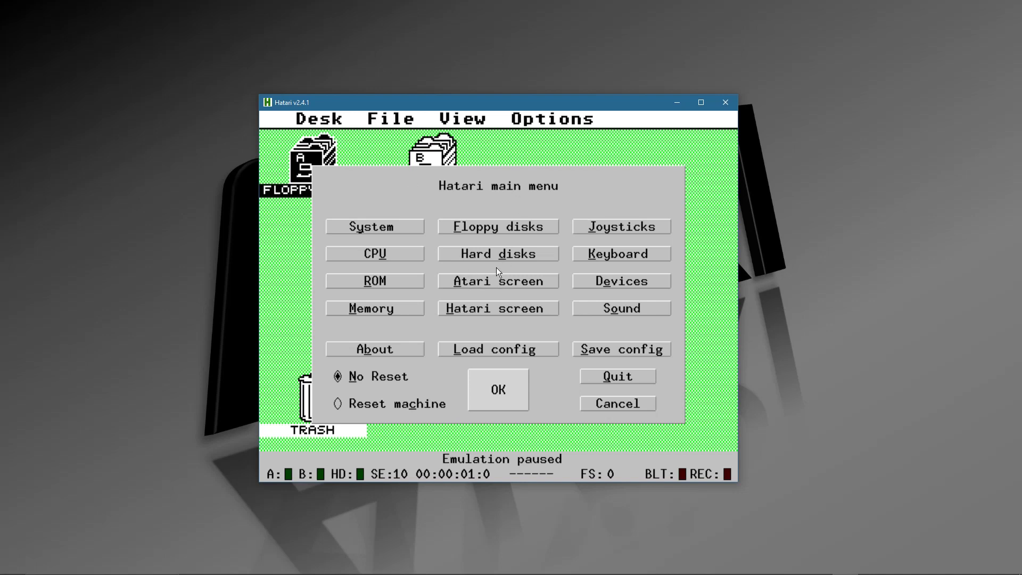
left_click(473, 313)
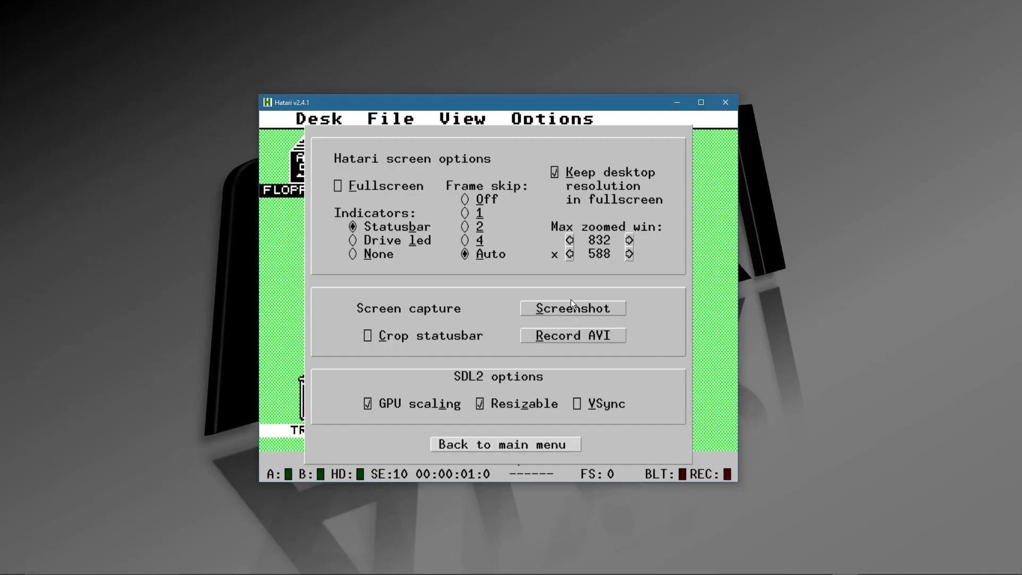
left_click(496, 444)
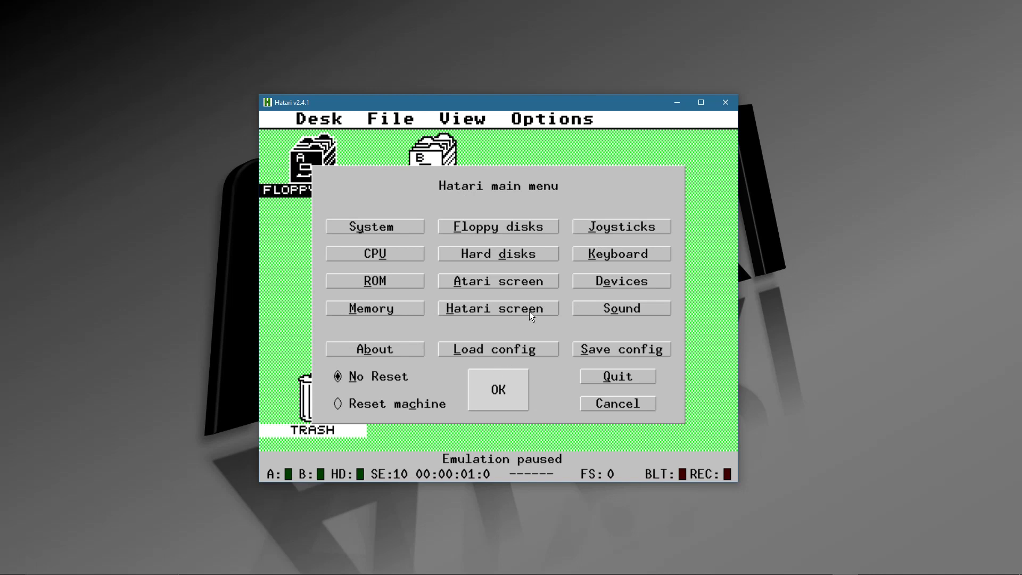
left_click(607, 229)
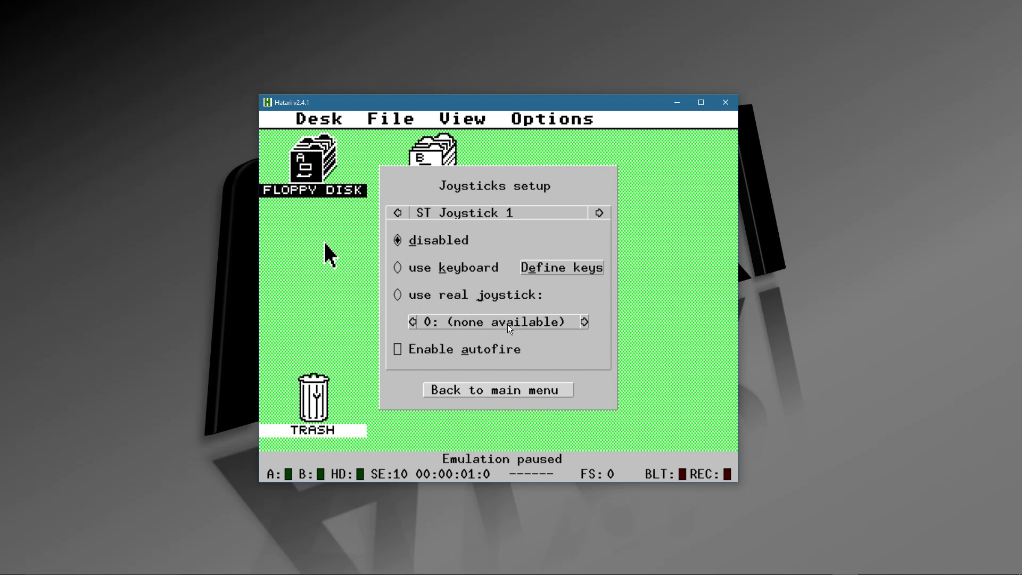
left_click(599, 213)
left_click(599, 213)
left_click(599, 213)
left_click(599, 213)
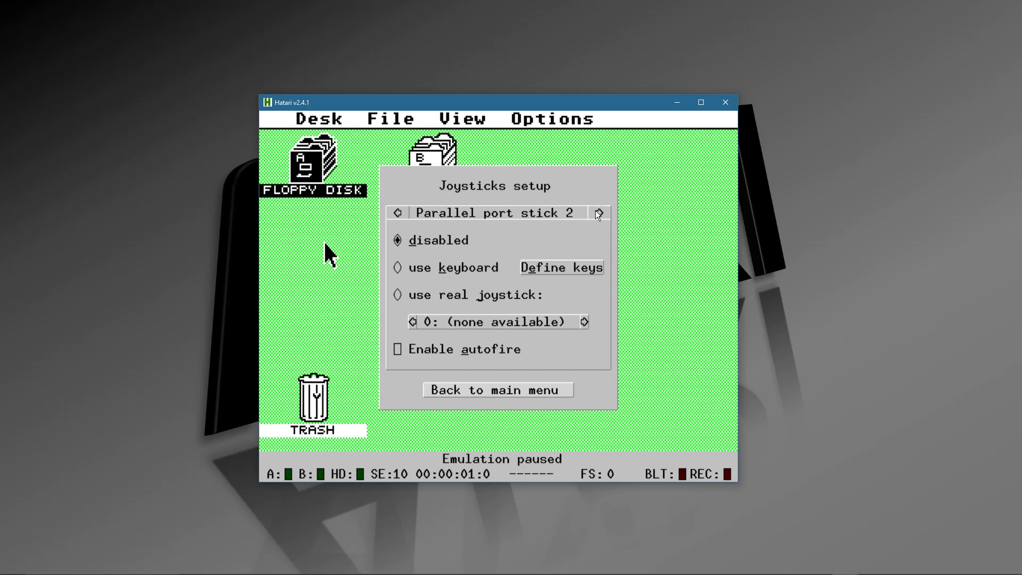
left_click(399, 213)
left_click(399, 213)
left_click(399, 213)
left_click(399, 213)
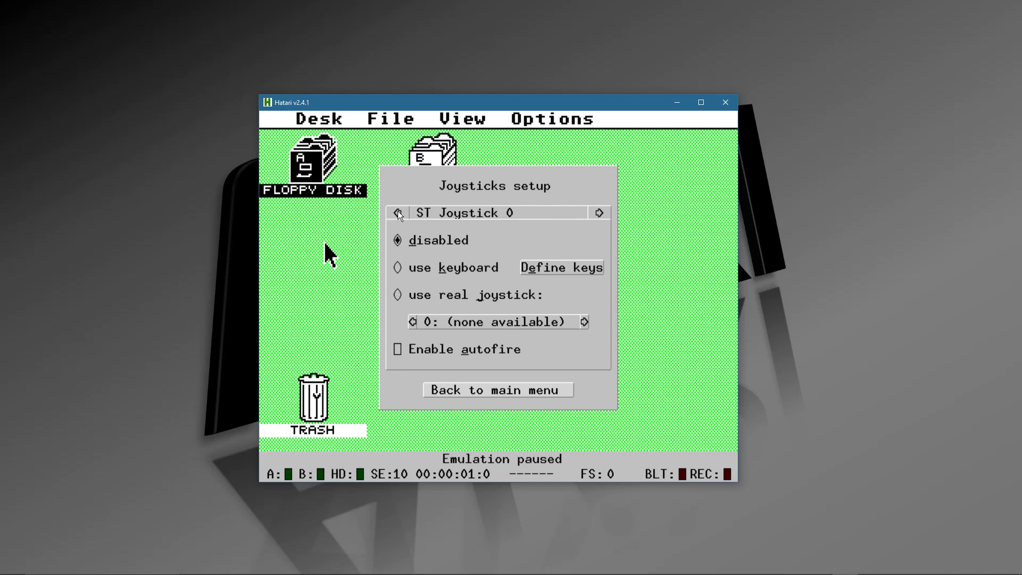
left_click(483, 391)
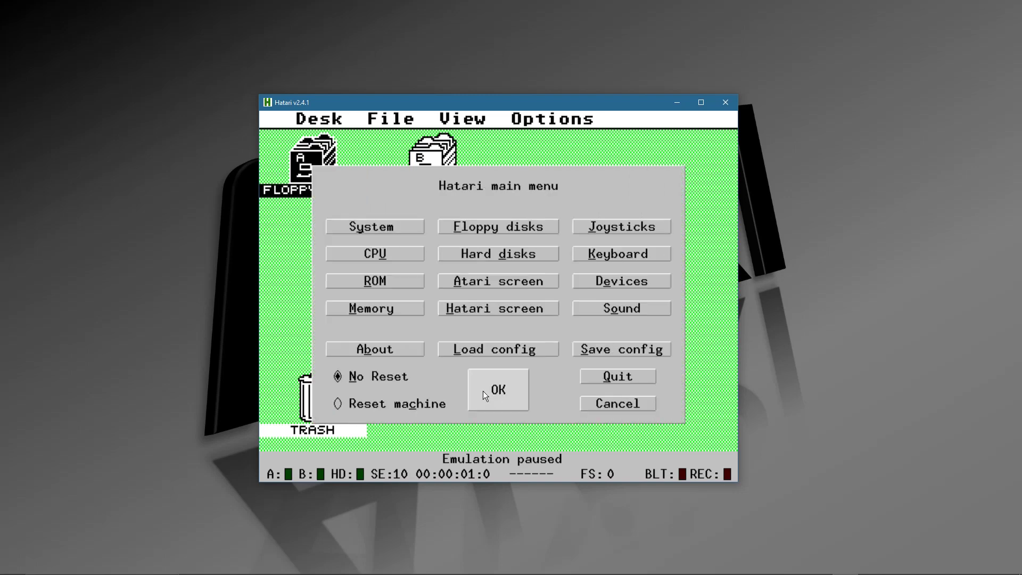
Check Keyboard settings, cancel the mapping-file browser, then view the Devices page.
left_click(601, 261)
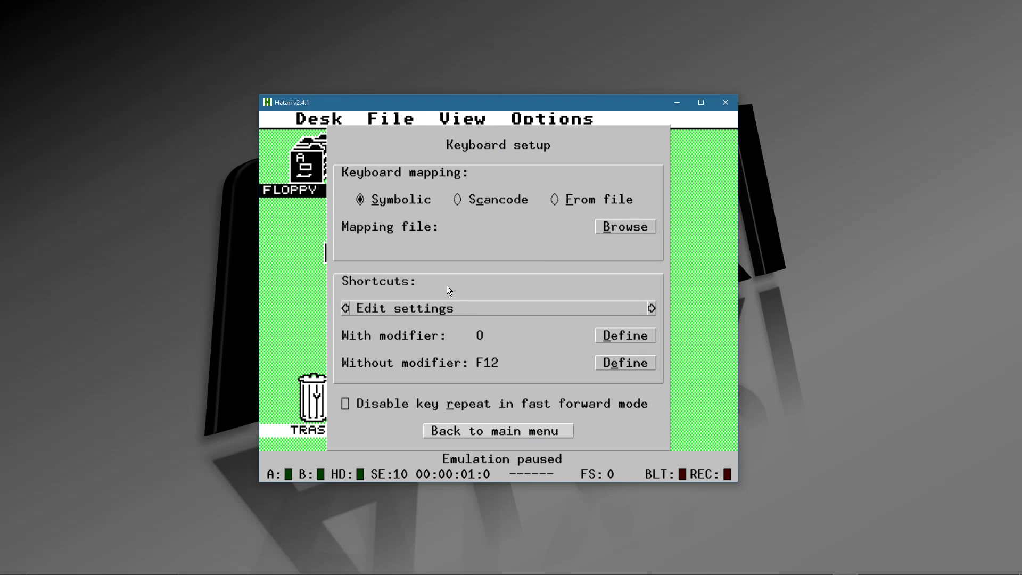
left_click(615, 229)
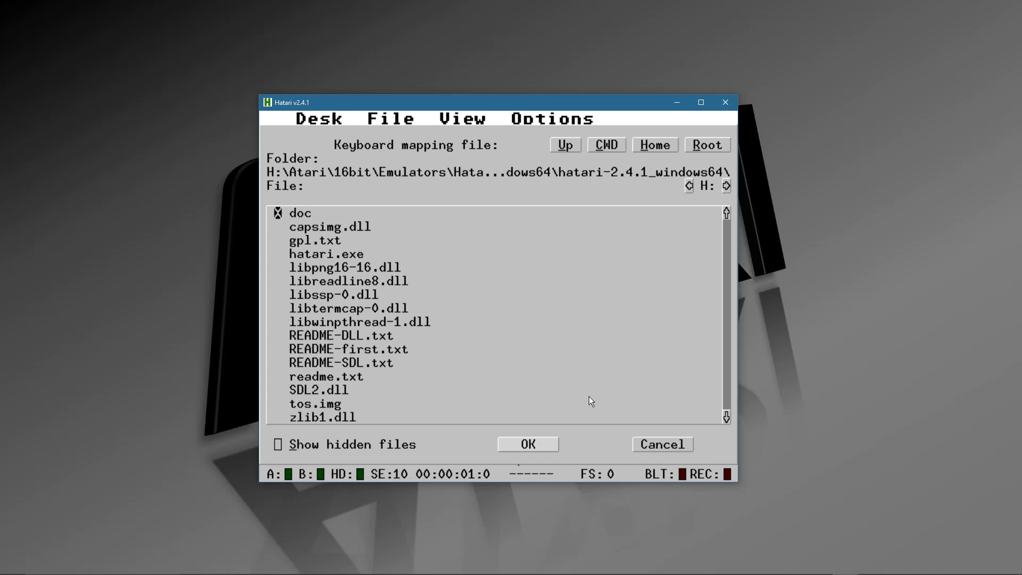
left_click(660, 445)
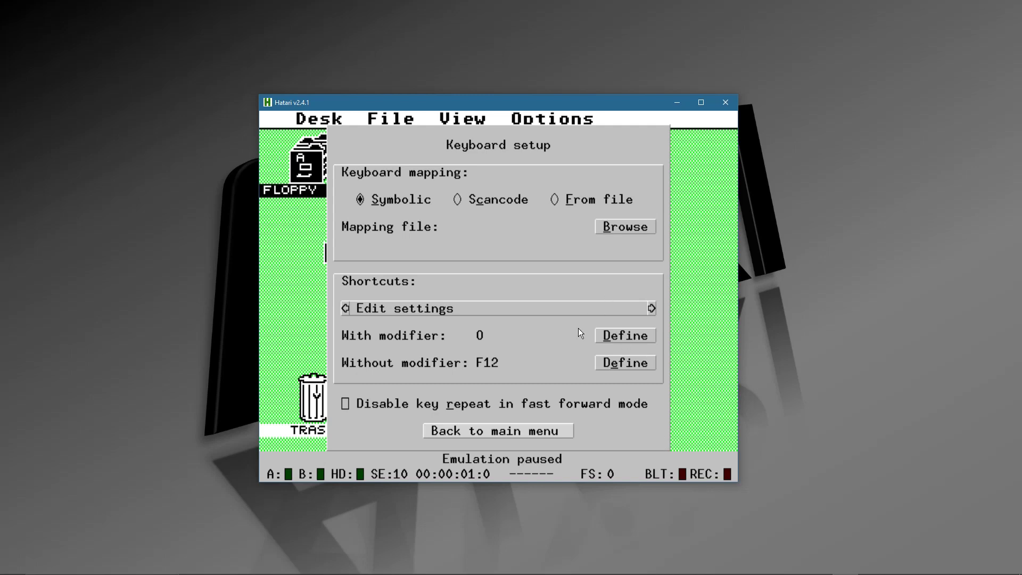
left_click(499, 429)
left_click(600, 286)
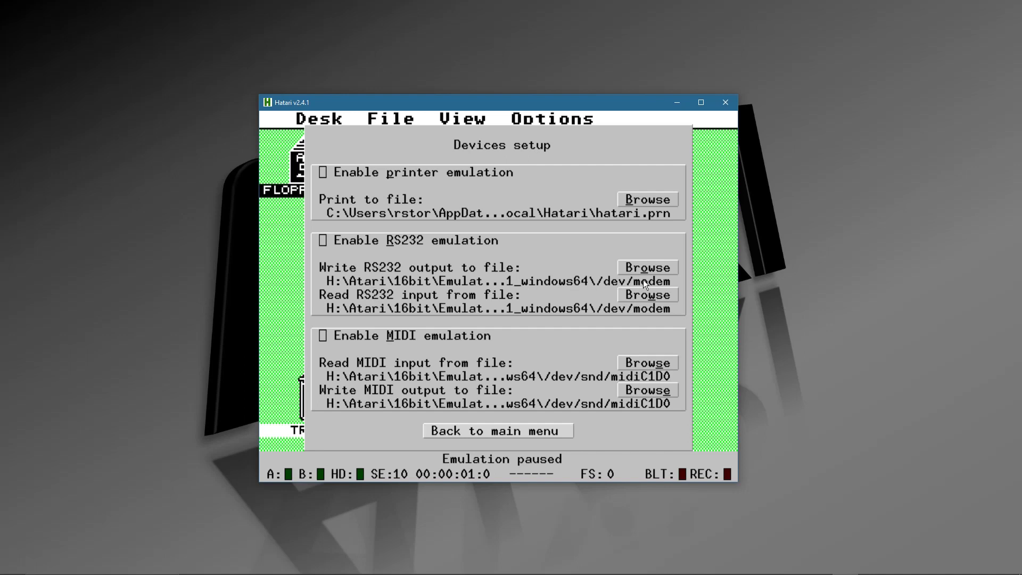
left_click(630, 267)
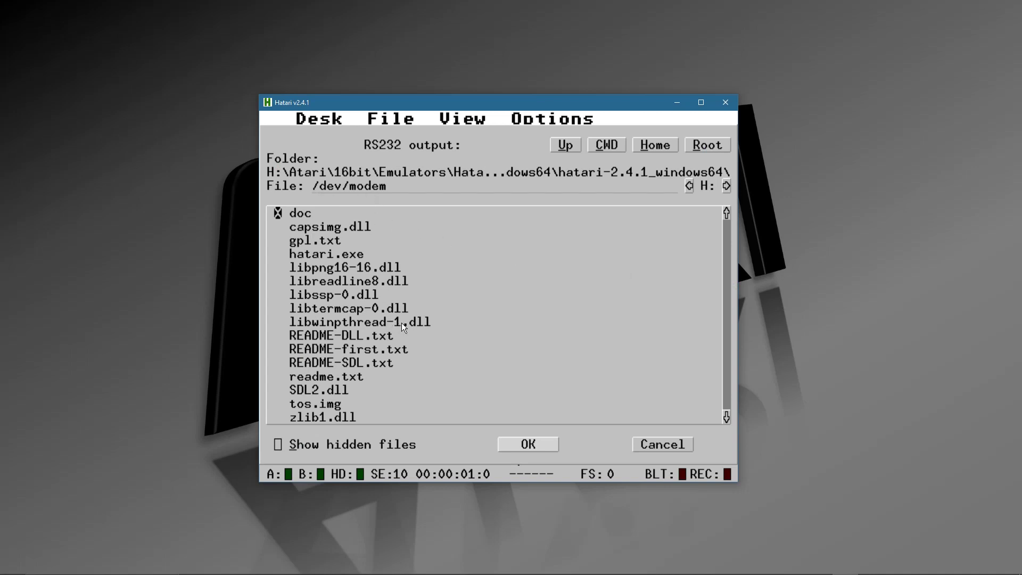
left_click(644, 444)
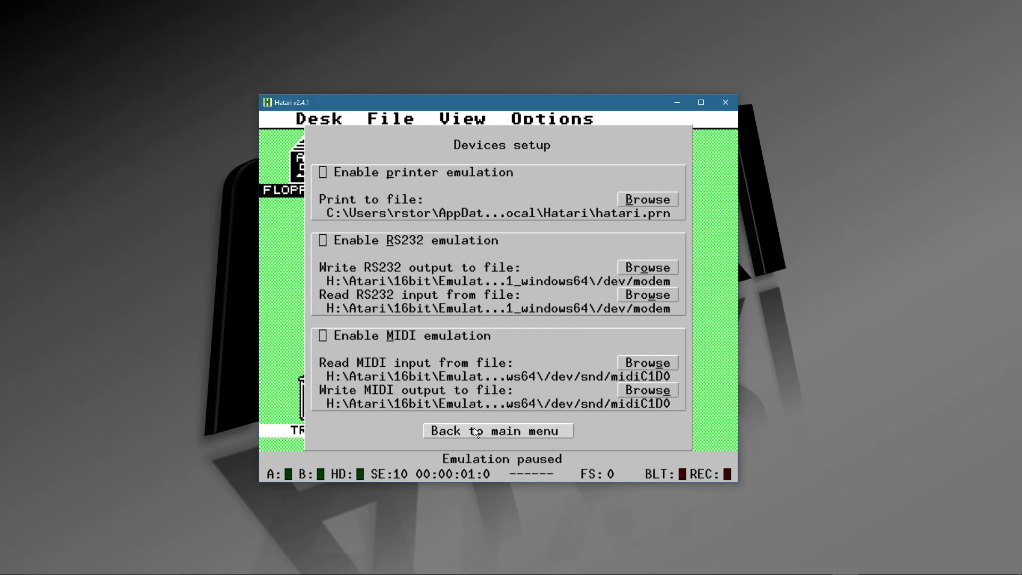
Review the Sound settings (44100 Hz, ST table mixing) without changes and return to the main menu.
left_click(475, 430)
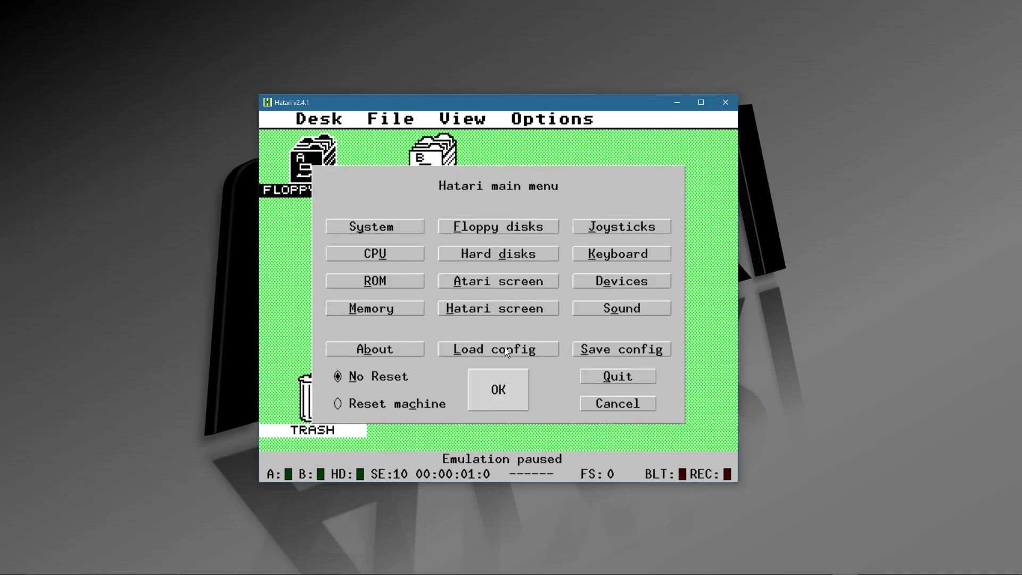
left_click(601, 309)
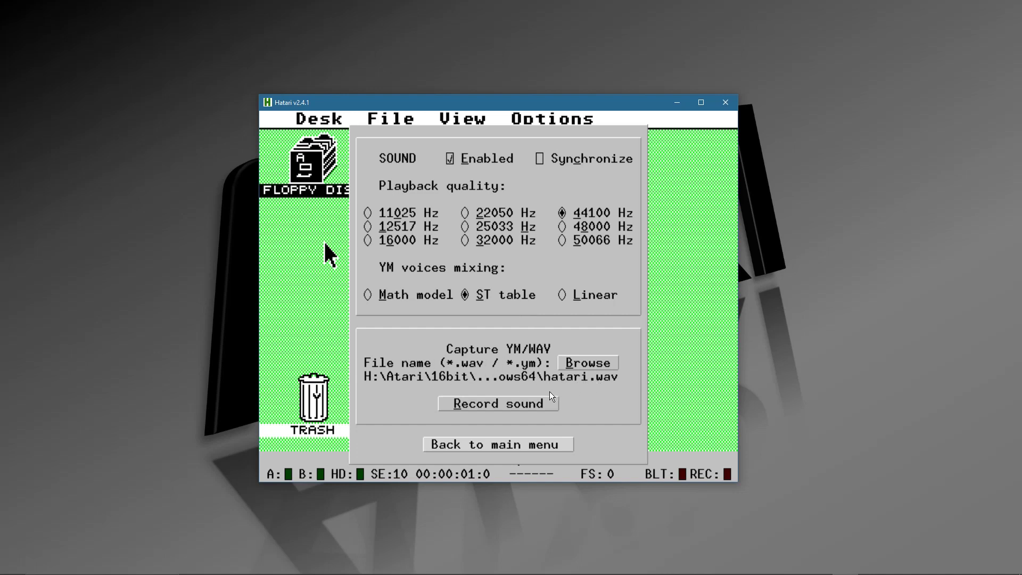
left_click(485, 446)
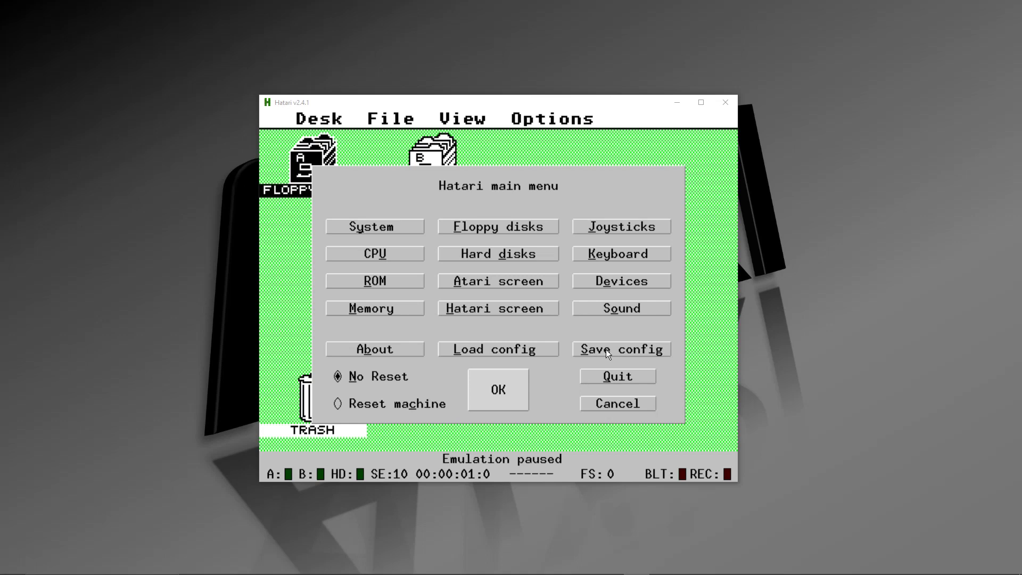
Save the configuration as hatari.cfg, resume emulation and select floppy A.
left_click(608, 347)
left_click(609, 351)
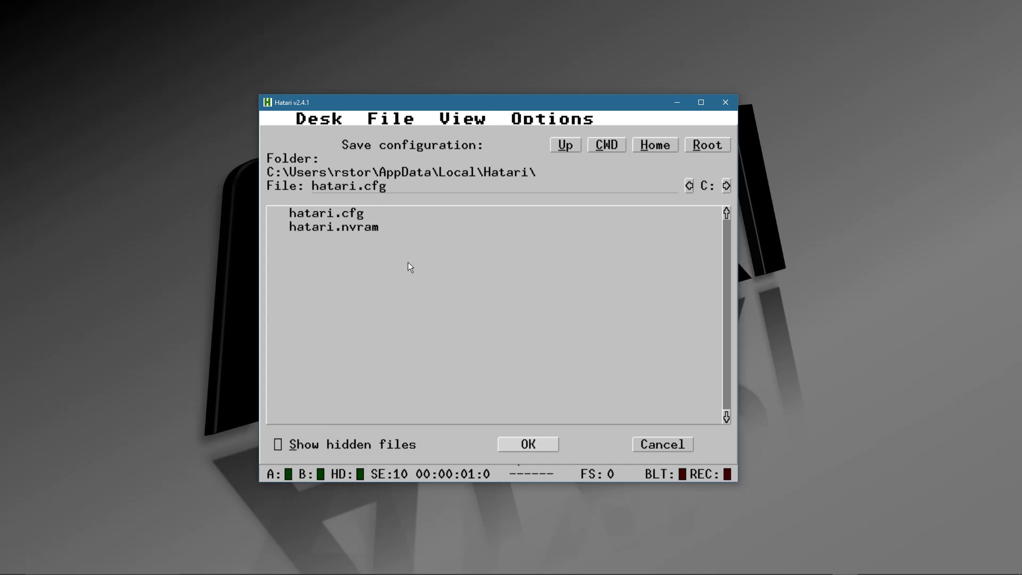
left_click(519, 445)
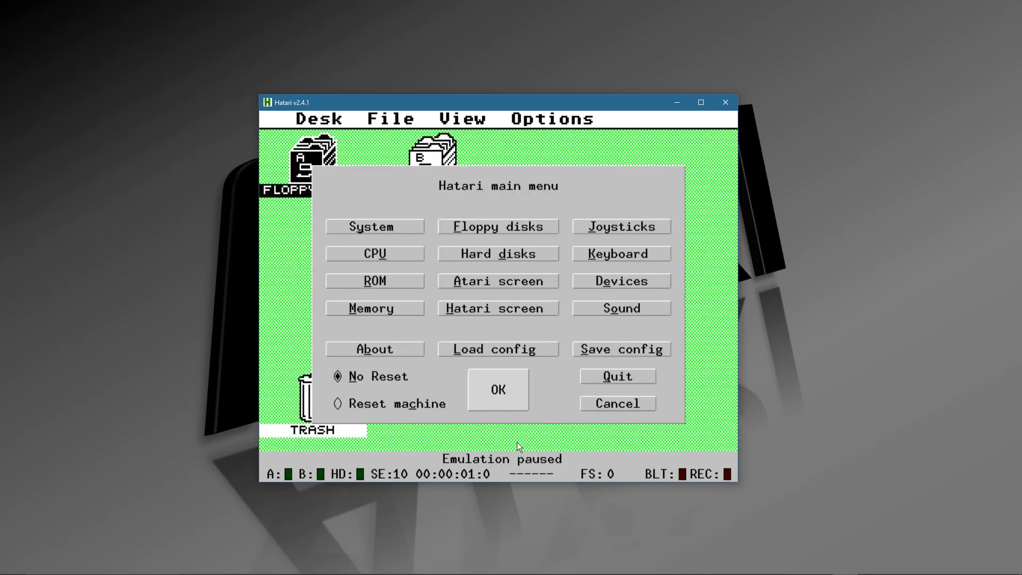
left_click(497, 390)
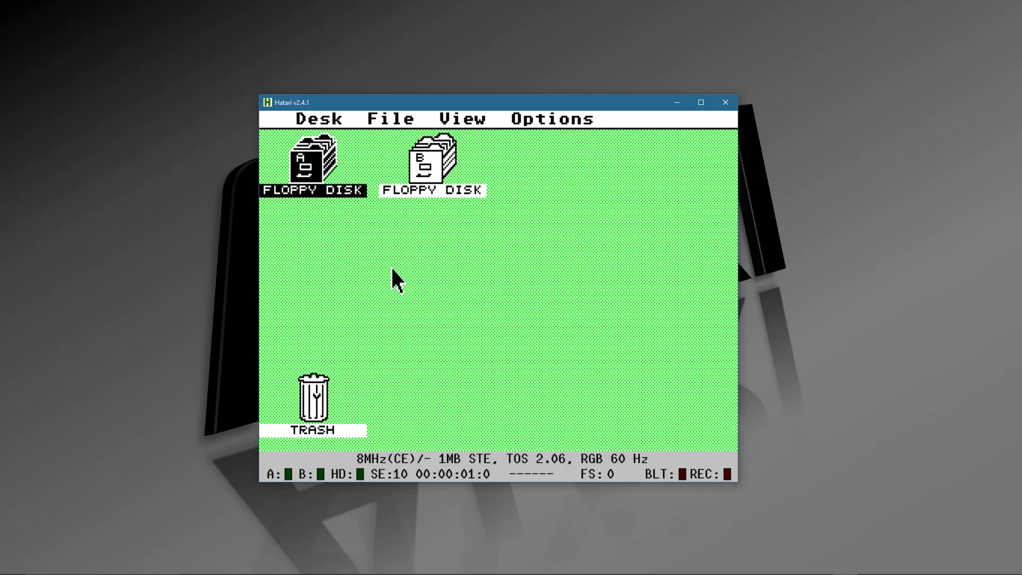
left_click(318, 176)
Open floppy A's window to check its folders, close it, and pause into the main menu.
double_click(318, 176)
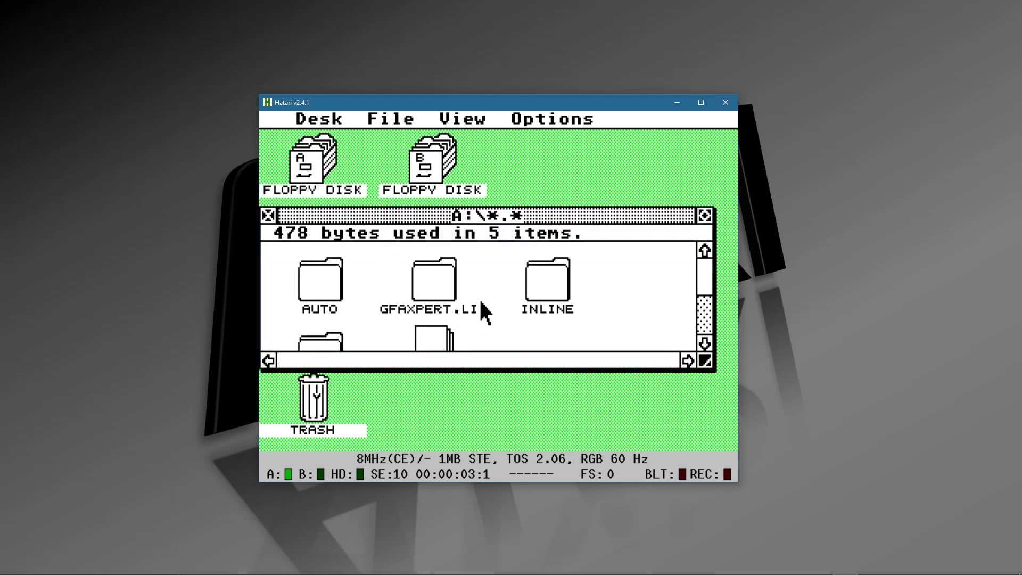
left_click(271, 216)
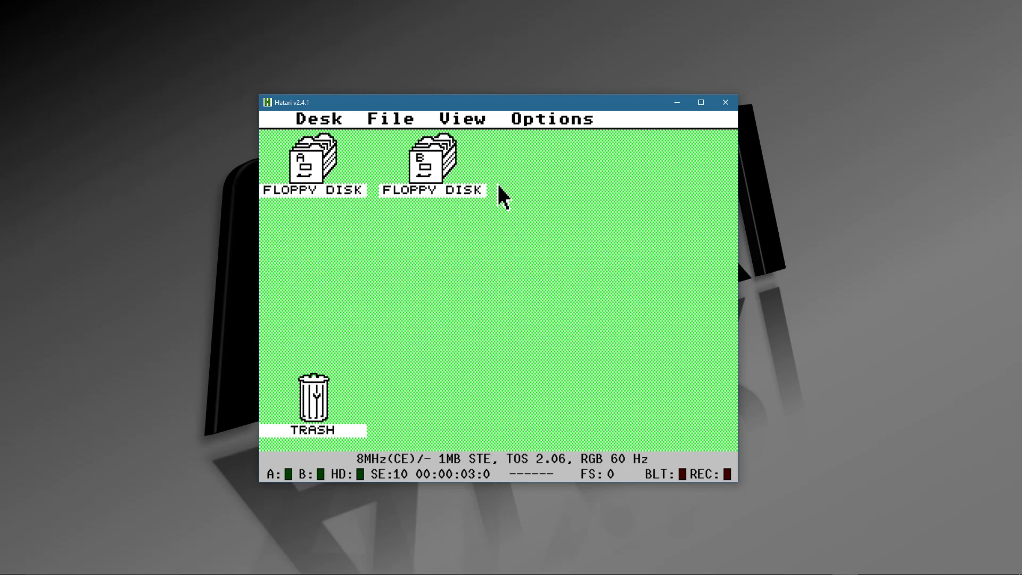
key("F12")
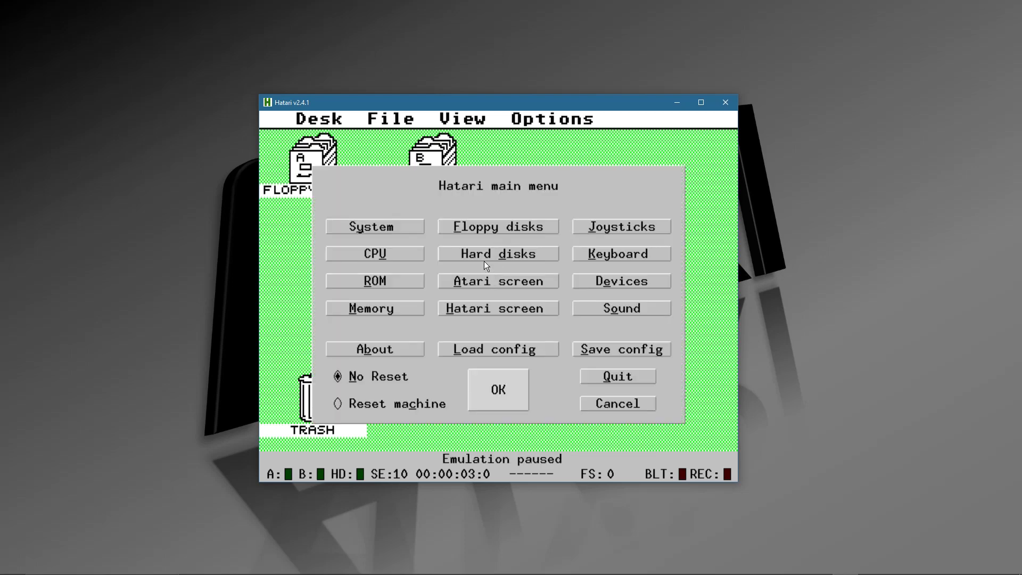
Point the GEMDOS hard drive at the Hard Drives\C GamesMed host folder.
left_click(484, 255)
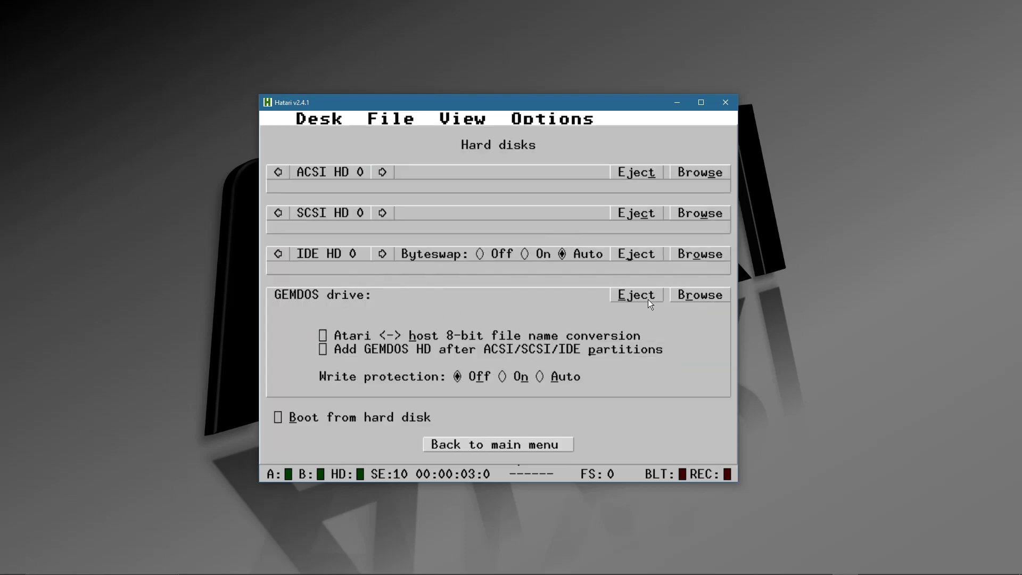
left_click(700, 296)
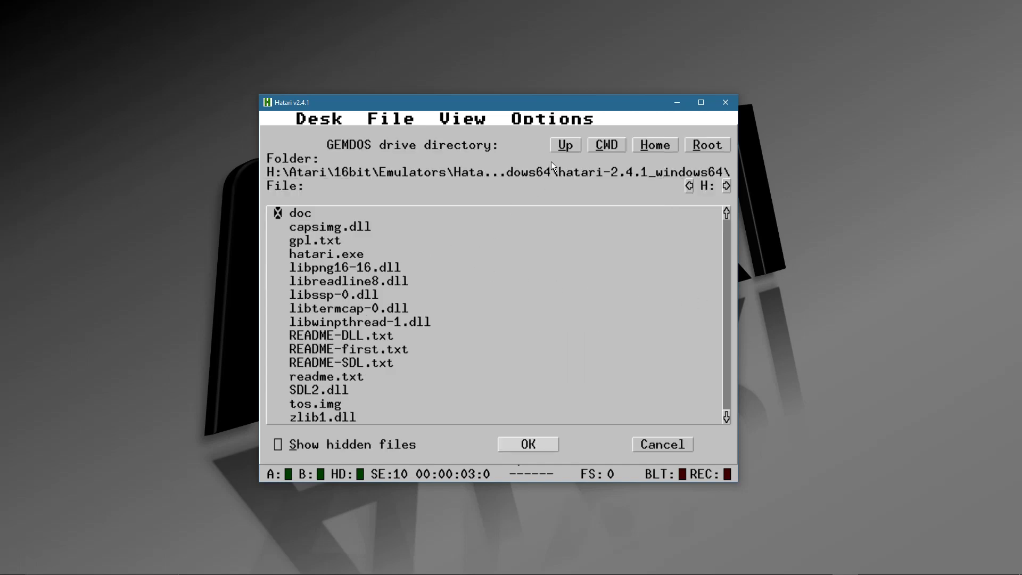
left_click(563, 145)
left_click(563, 145)
left_click(564, 145)
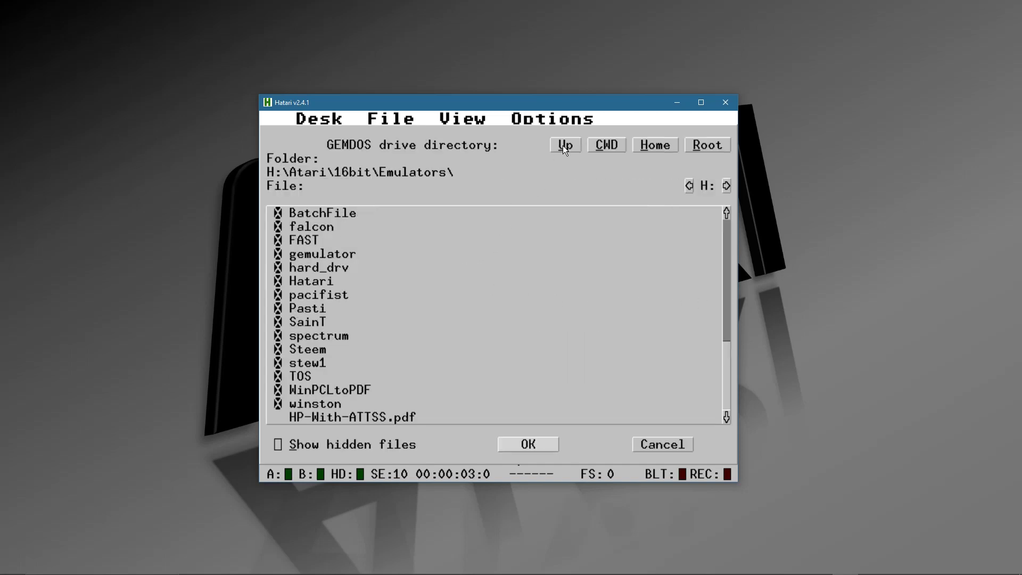
left_click(563, 145)
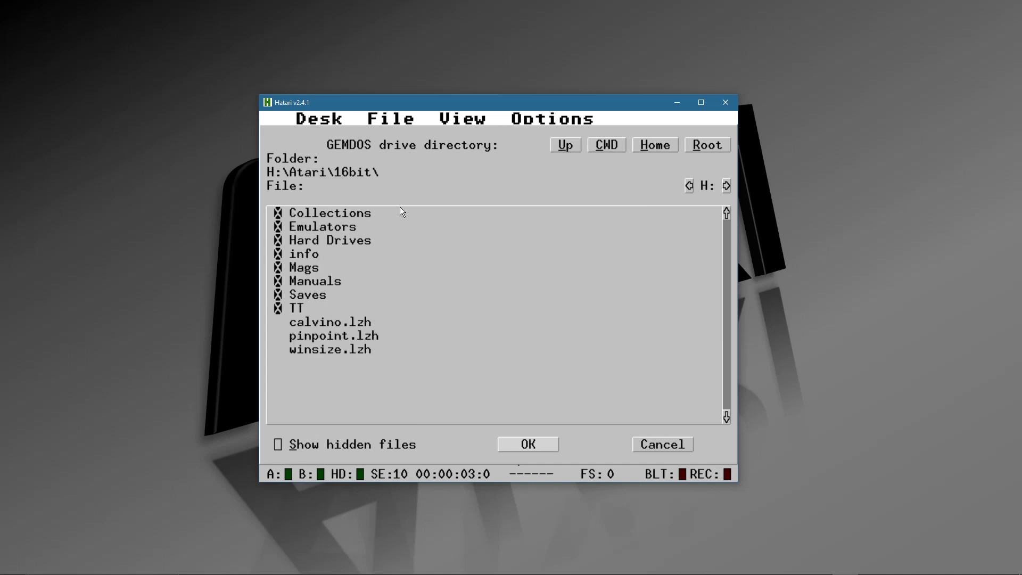
left_click(319, 240)
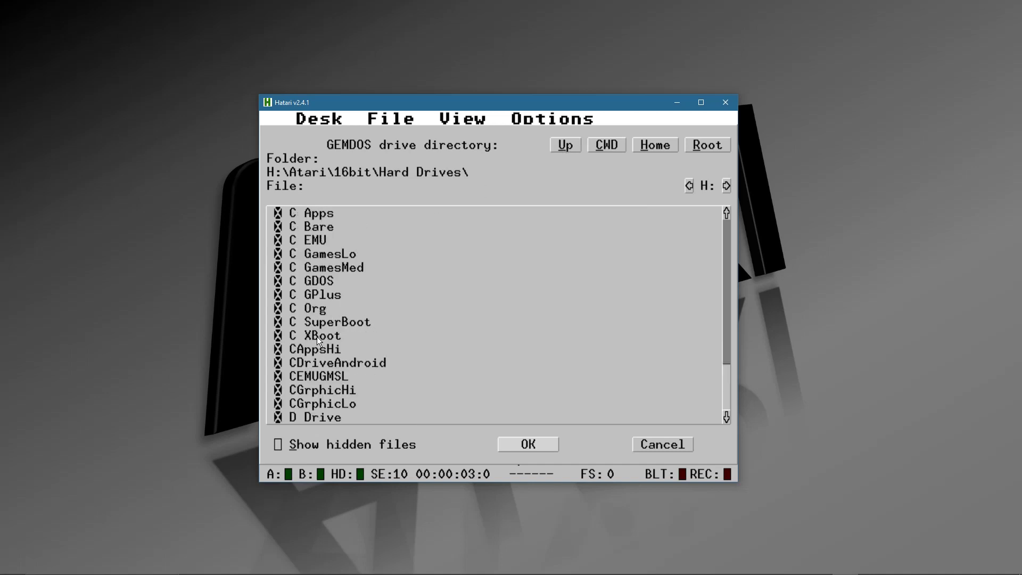
left_click(321, 271)
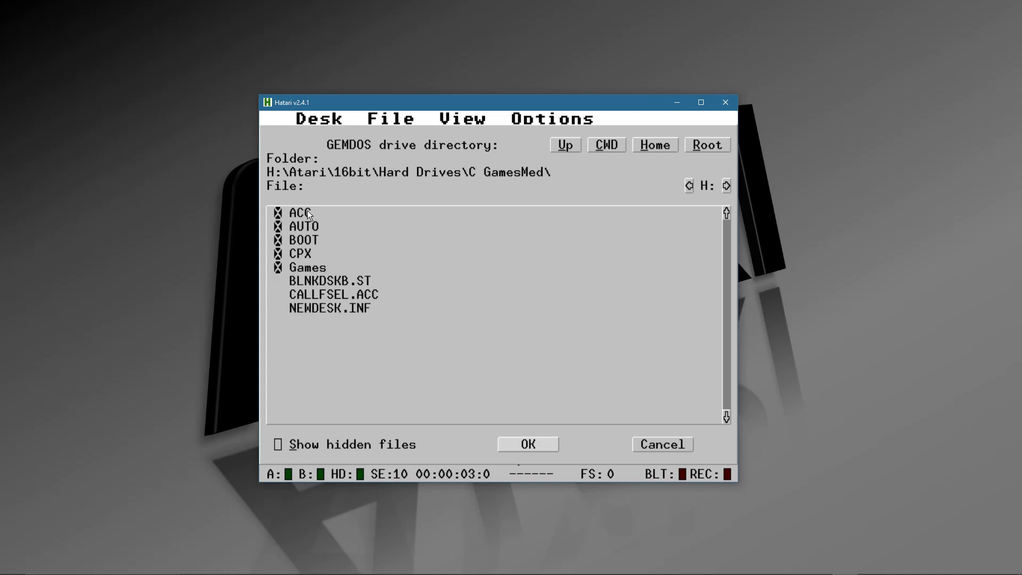
left_click(529, 445)
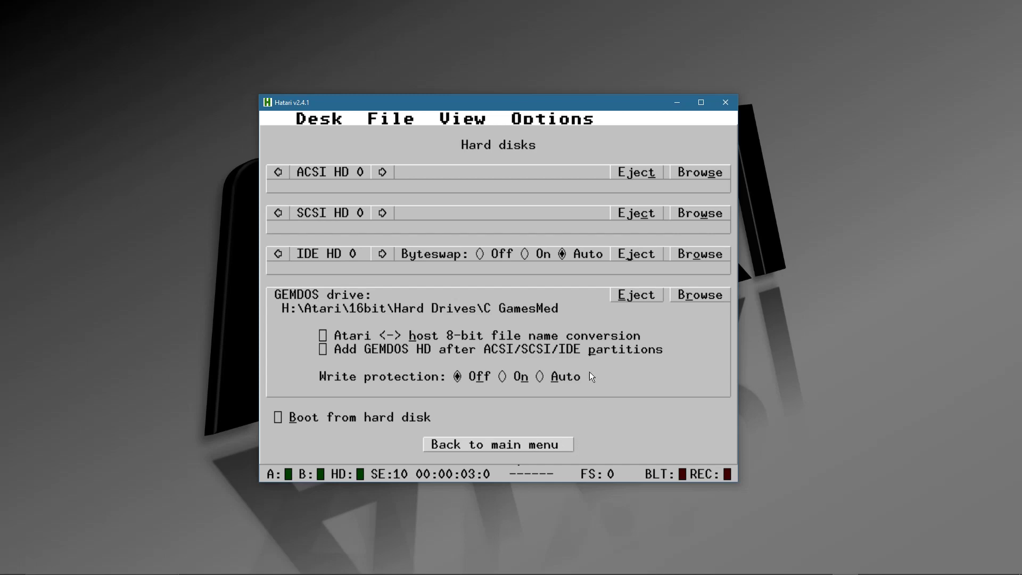
Save the configuration file, apply the settings and confirm the emulator reset.
left_click(511, 444)
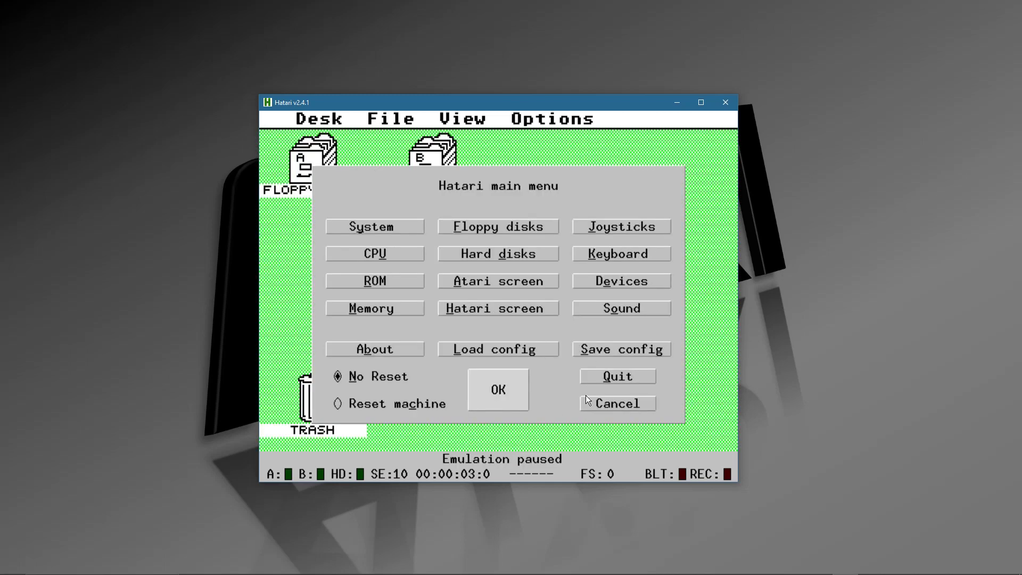
left_click(601, 351)
left_click(526, 443)
left_click(503, 390)
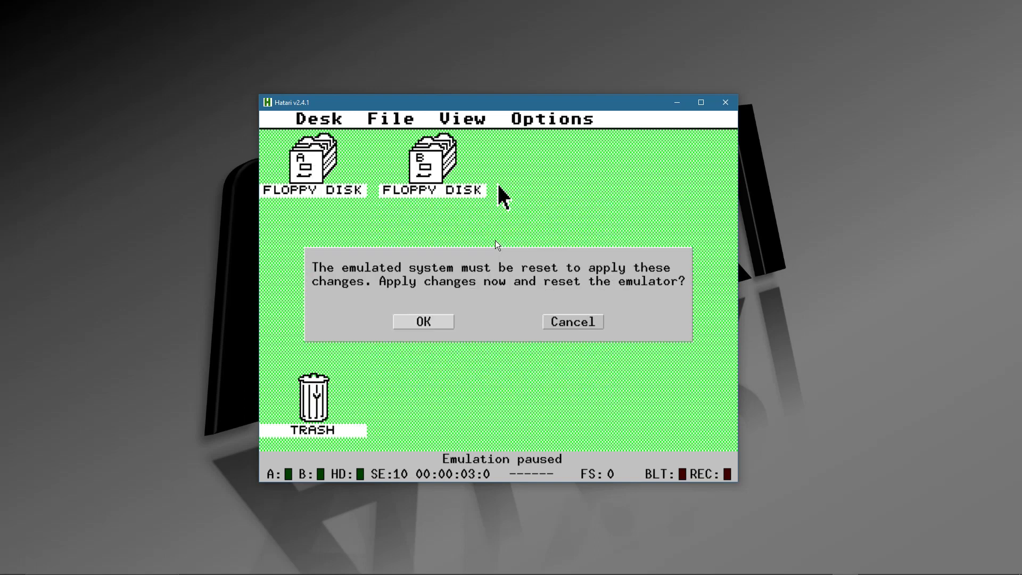
left_click(431, 320)
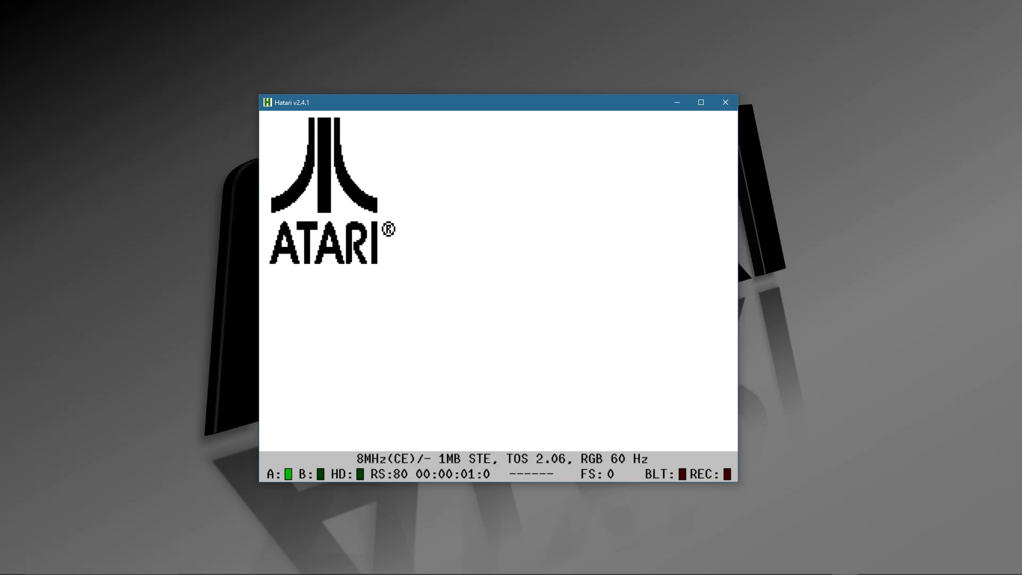
Skip the memory test during boot, then switch to the File Explorer window.
key("space")
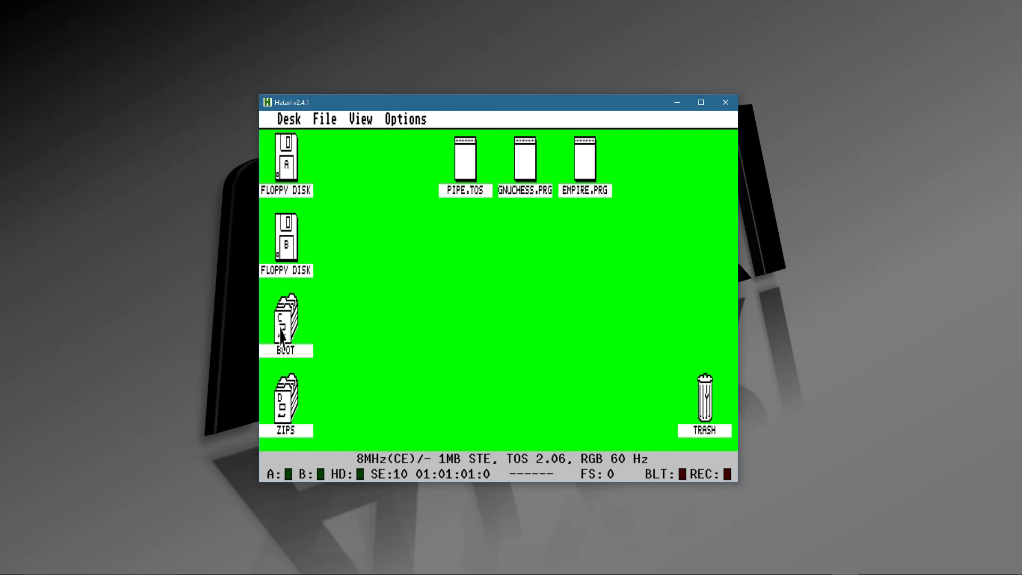
key("alt+Tab")
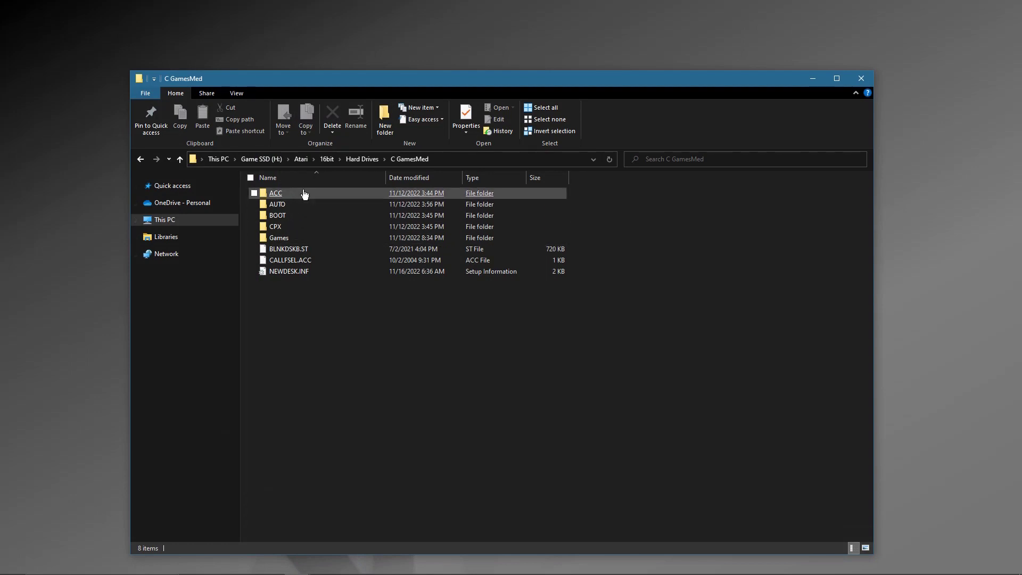
Place File Explorer beside Hatari and open drive C to compare its ACC, AUTO, BOOT, CPX, GAMES folders.
left_click_drag(388, 77, 832, 70)
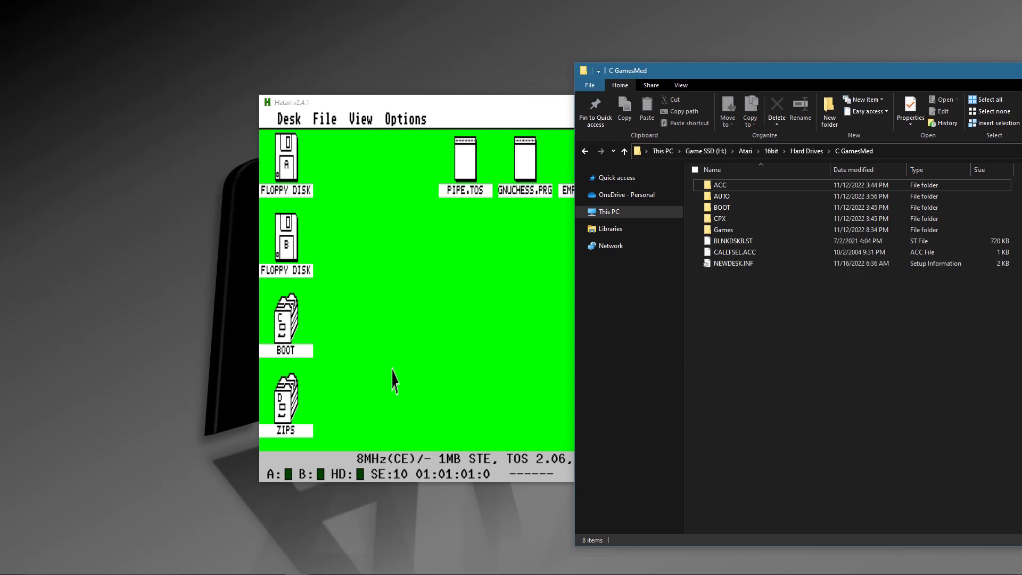
left_click(283, 326)
double_click(282, 326)
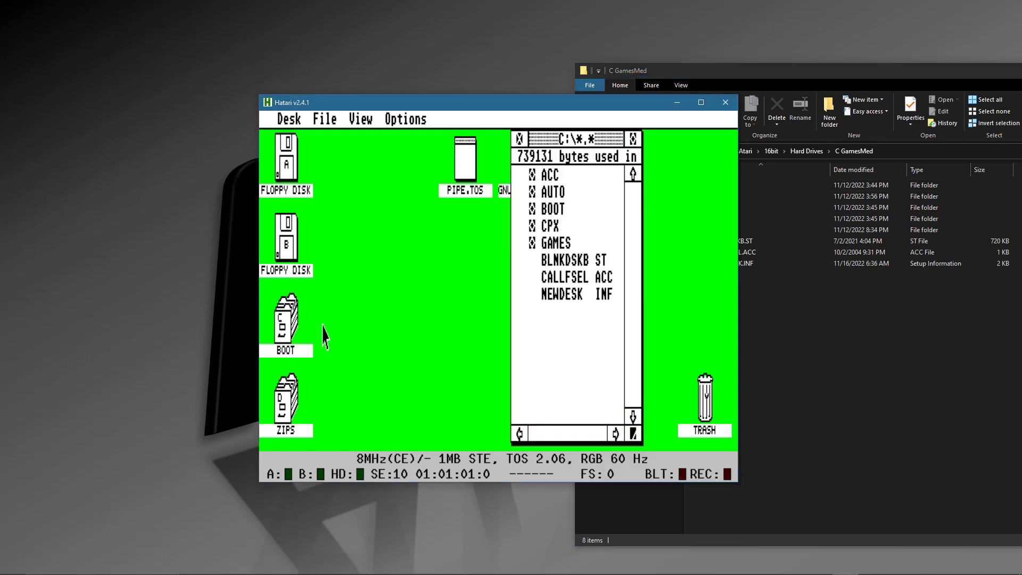
left_click(854, 73)
left_click_drag(794, 73, 876, 81)
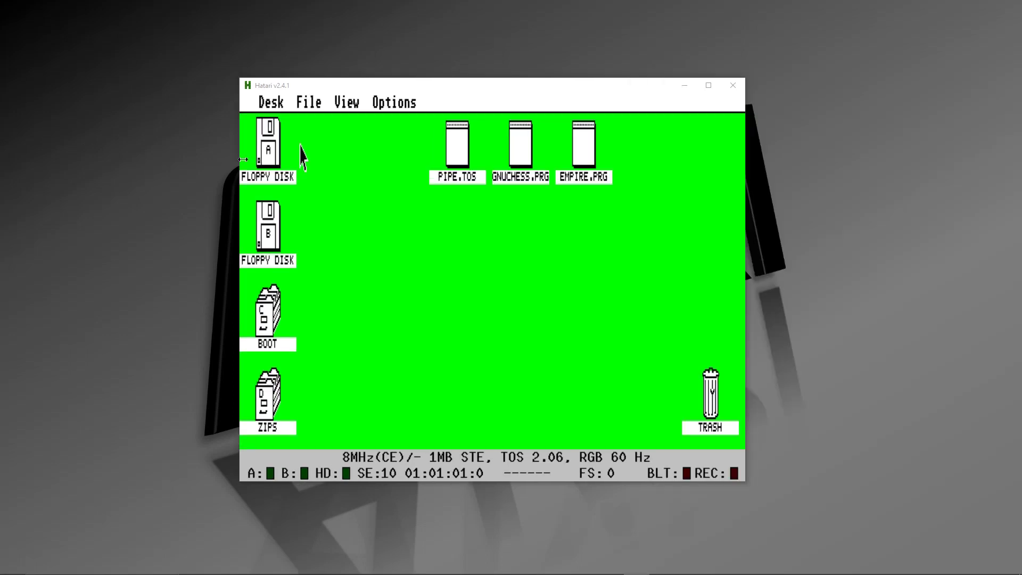
Close the Options menu and launch EMPIRE.PRG from the drive window.
mouse_move(394, 103)
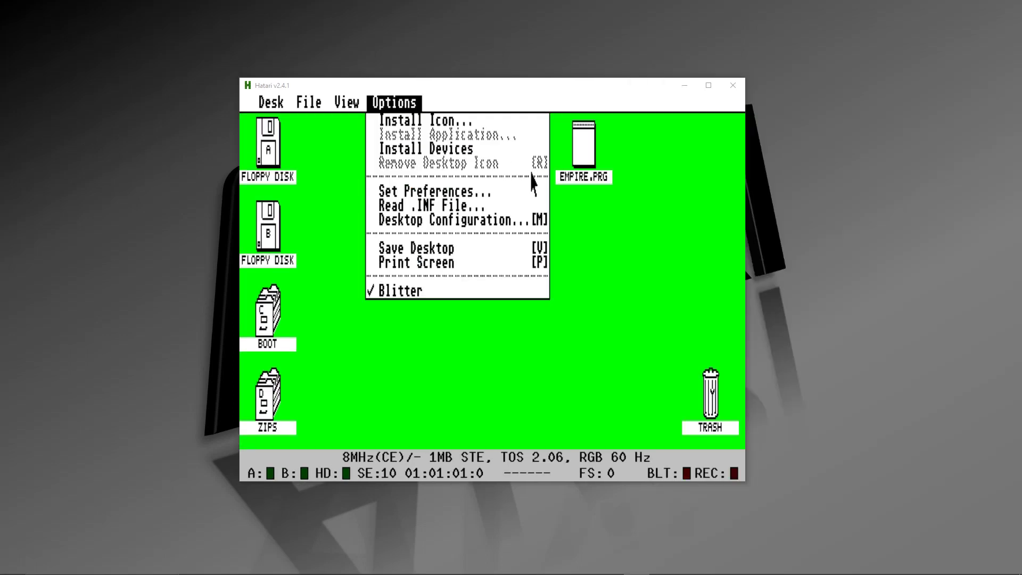
left_click(590, 157)
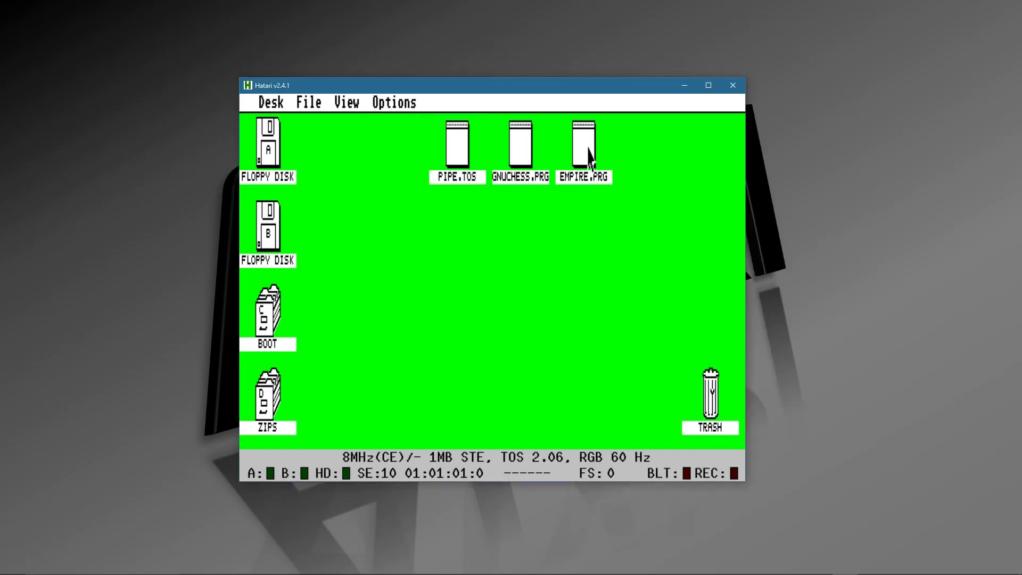
left_click(590, 157)
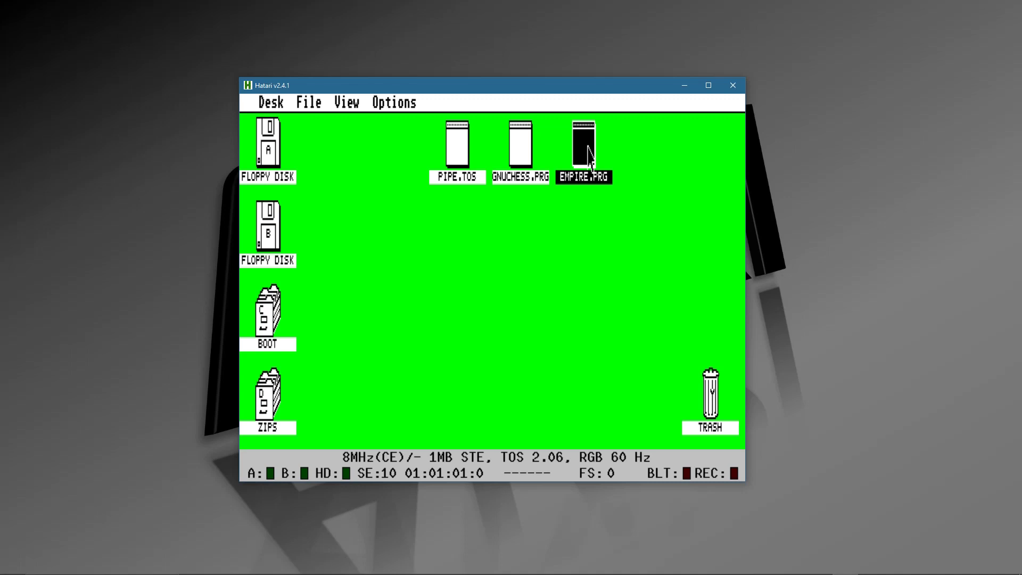
double_click(590, 157)
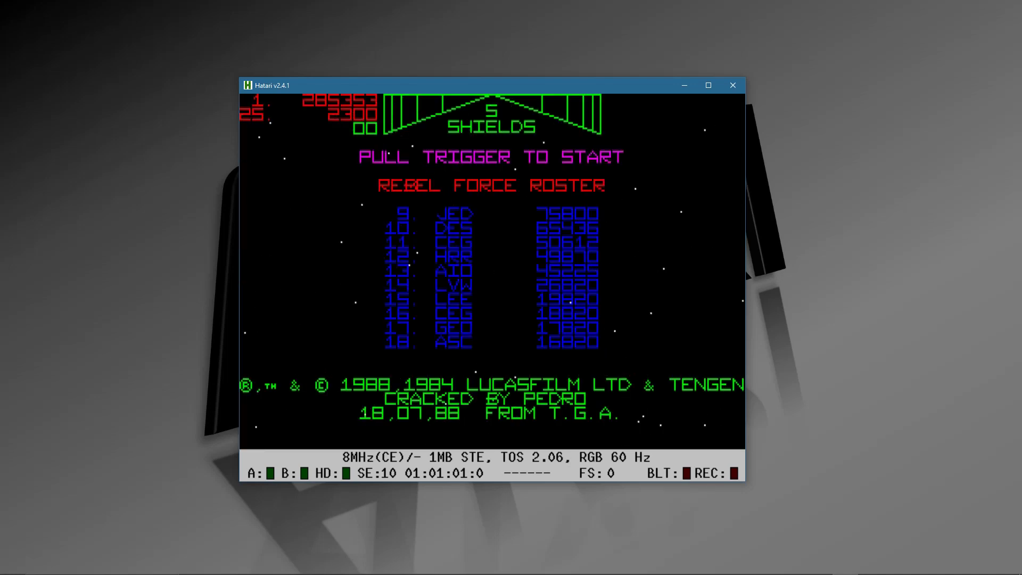
Start the game and choose Wave 1 as the starting wave.
key("ctrl")
key("Down")
key("Right")
key("Up")
key("Left")
key("Up")
key("Left")
key("Left")
key("ctrl")
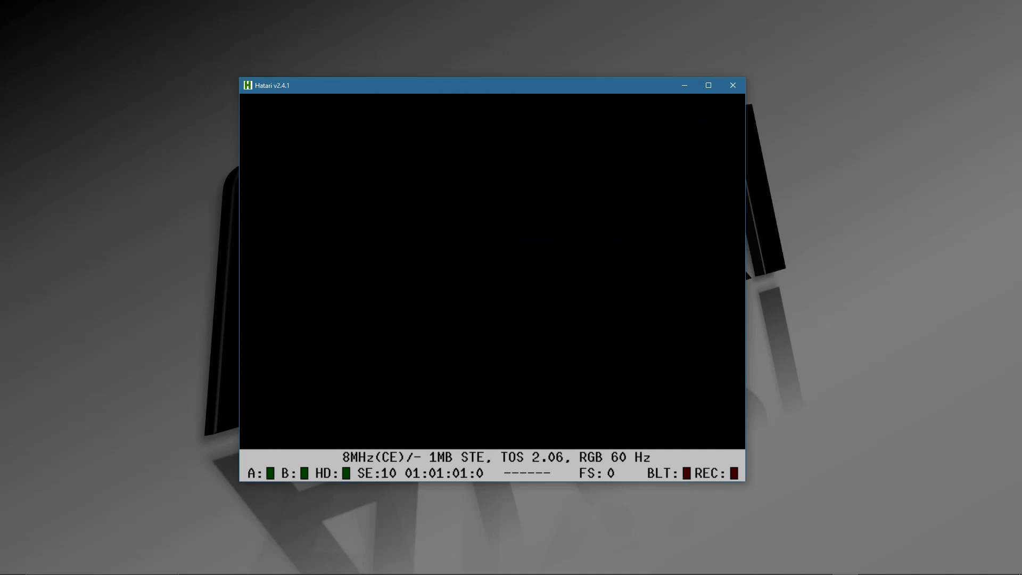
Steer the crosshair across the starfield and fire at the Probots.
key("Down")
key("Left")
key("Left")
key("Up")
key("Right")
key("Up")
key("Left")
key("Control_R")
key("Right")
key("Down")
key("Control_R")
key("Right")
key("Left")
Shoot down the approaching Probots for 5000 points and a JEDI letter.
key("Right")
key("Control_R")
key("Right")
key("Up")
key("Control_R")
key("ctrl")
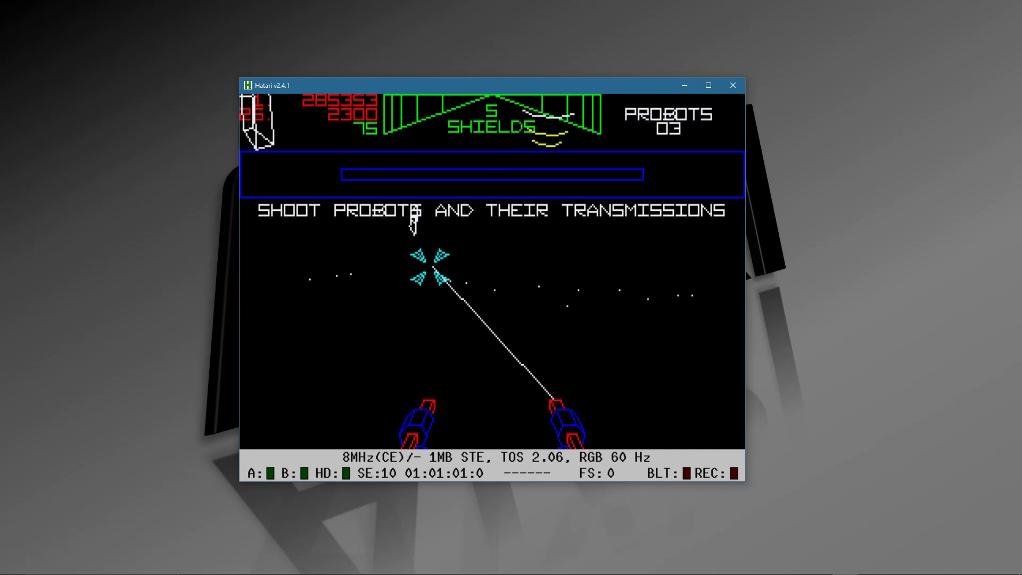
key("ctrl")
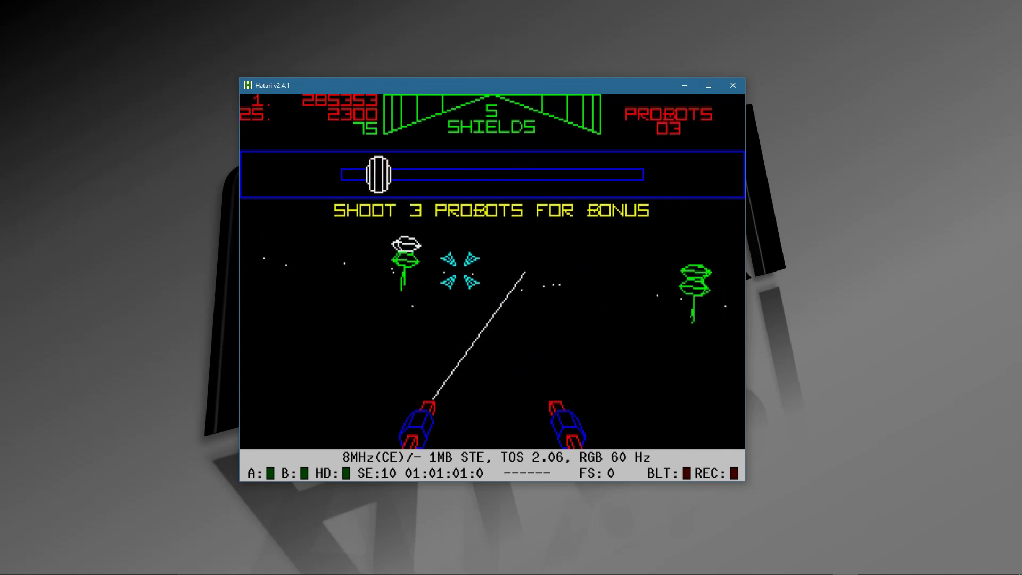
key("ctrl")
key("ctrl")
key("ctrl")
key("ctrl")
key("ctrl")
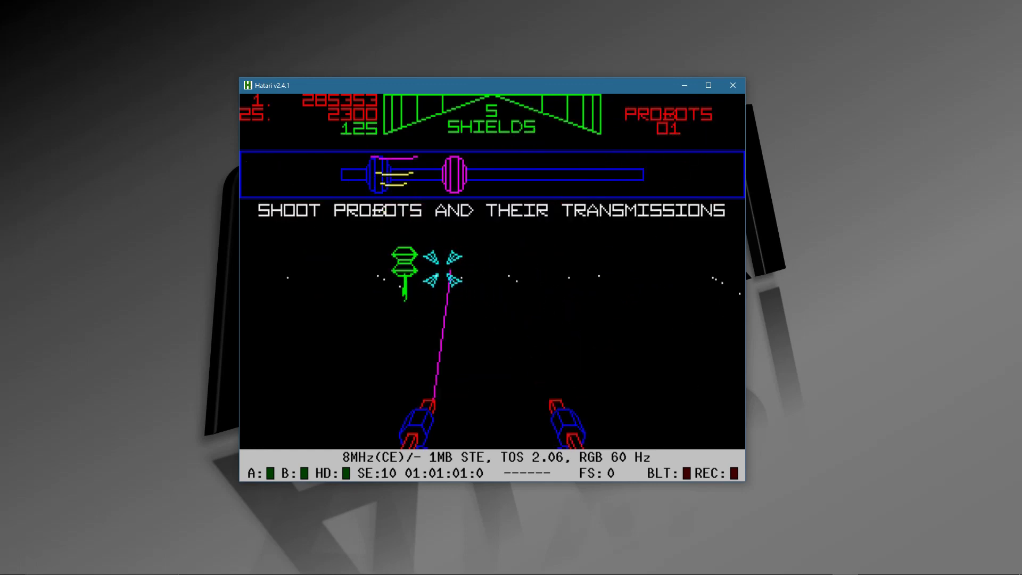
key("ctrl")
key("ctrl")
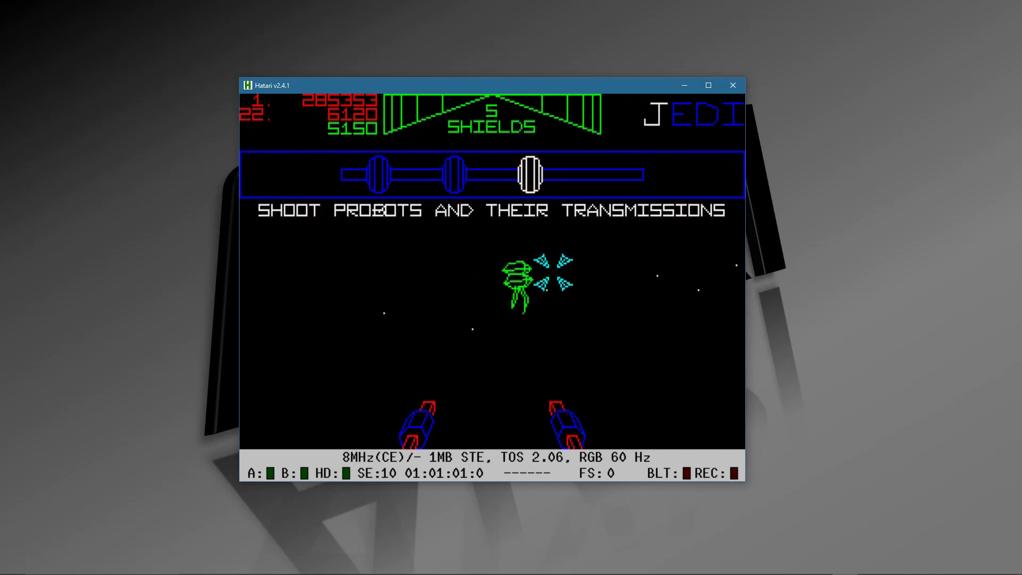
Quit the game with confirmation and dismiss the open desktop menu.
left_click(733, 86)
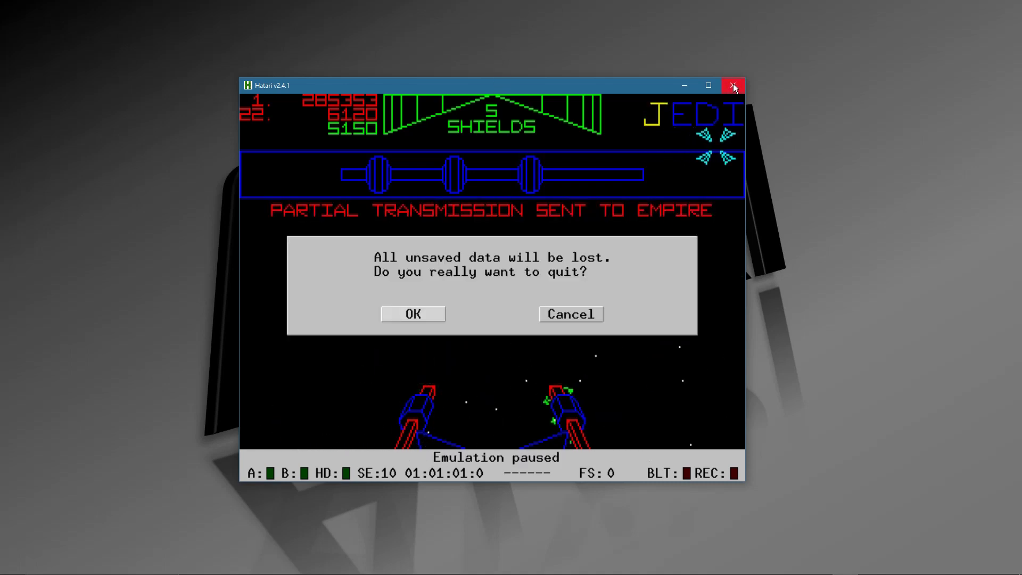
left_click(420, 315)
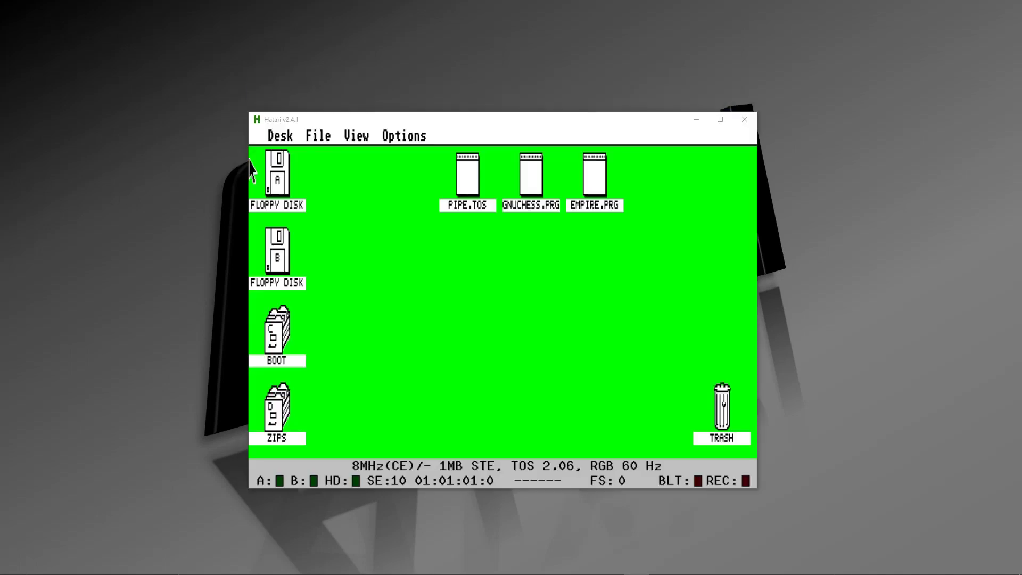
mouse_move(405, 136)
left_click(482, 402)
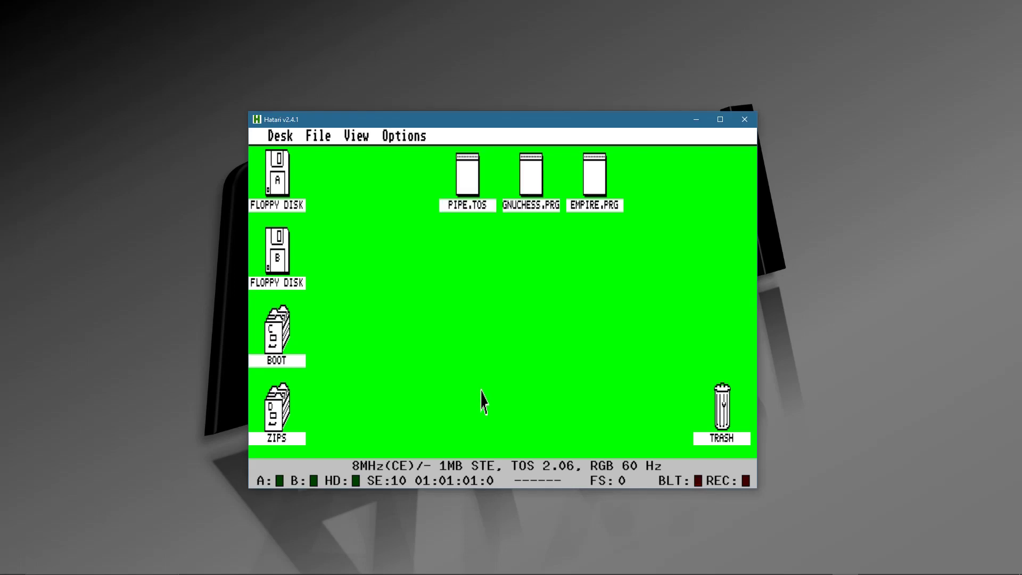
Set the Atari monitor to Mono in Hatari's settings, then go to the Hard disks page.
key("F12")
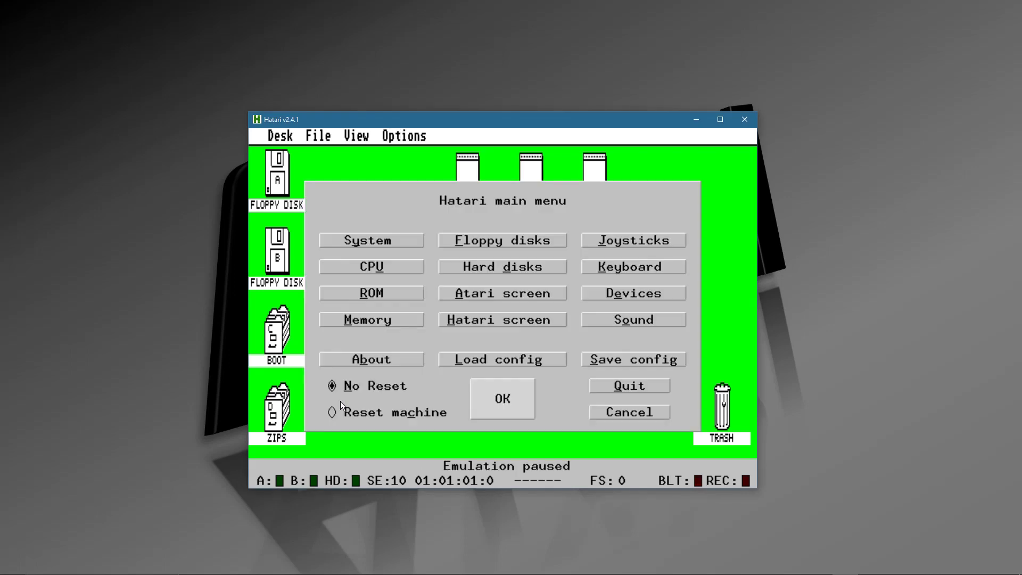
left_click(456, 294)
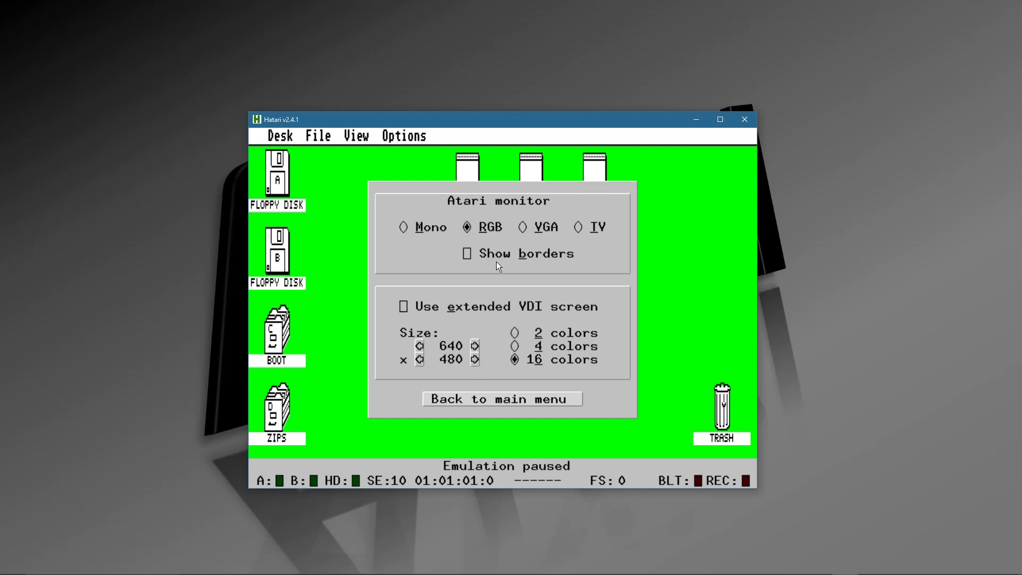
left_click(429, 229)
left_click(458, 399)
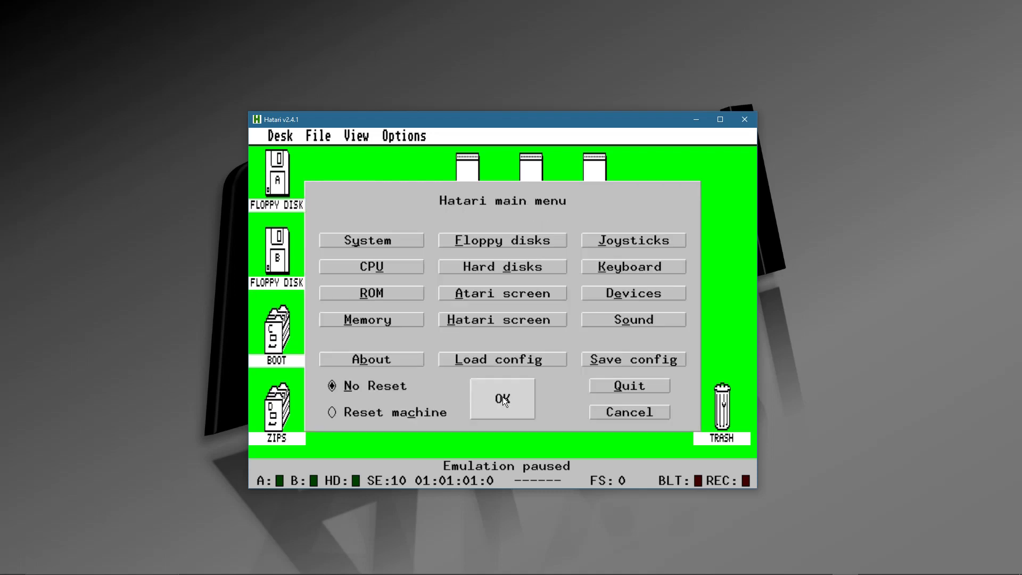
left_click(494, 271)
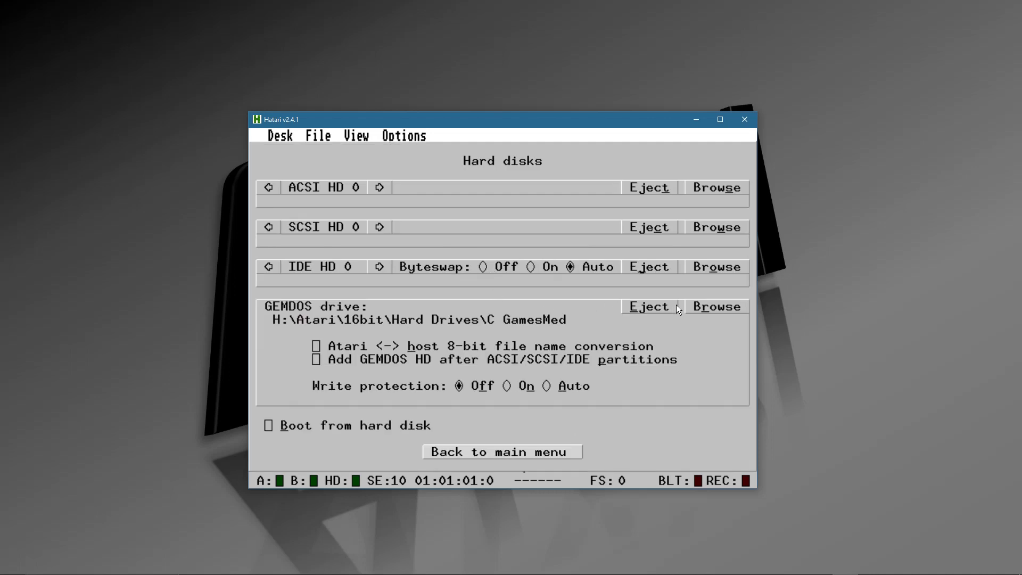
Point the GEMDOS drive to the CAppsHi folder under Hard Drives and return to the main menu.
left_click(701, 306)
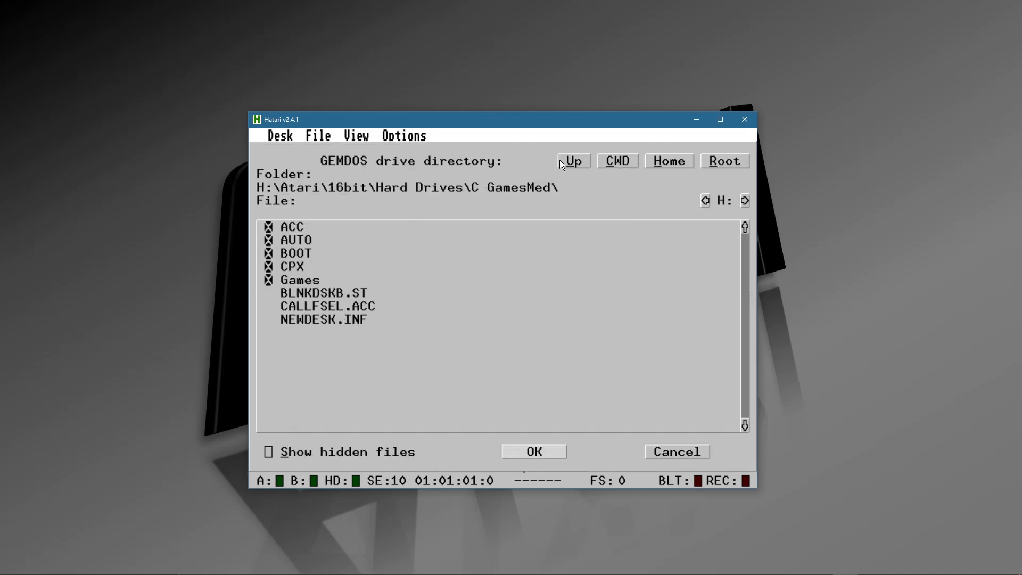
left_click(574, 161)
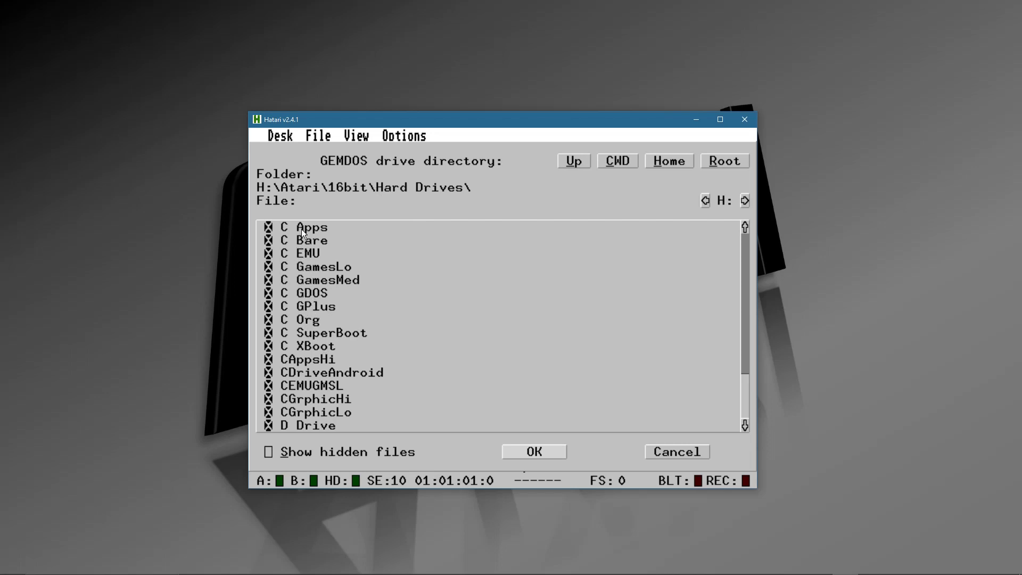
left_click(303, 359)
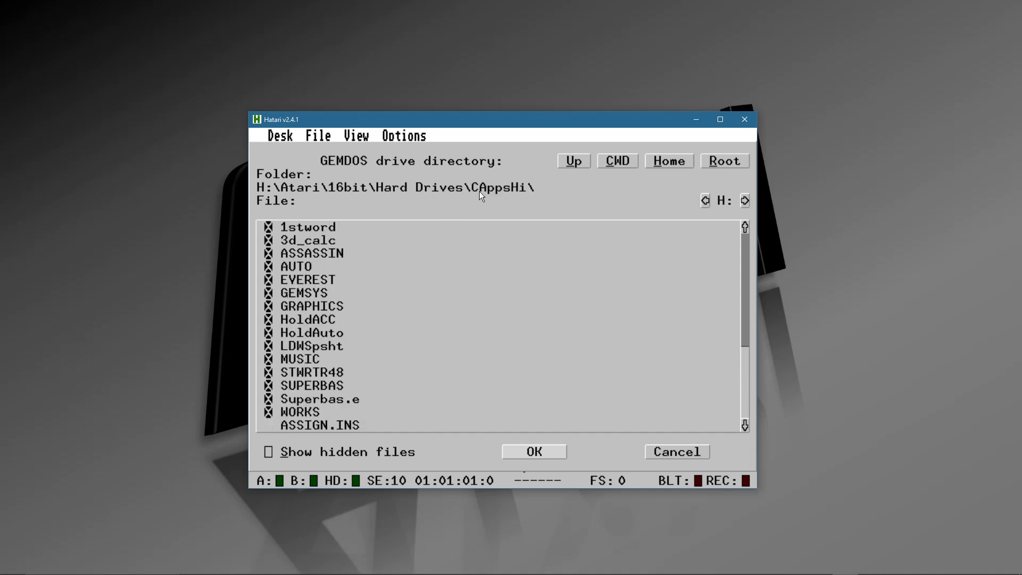
left_click(543, 452)
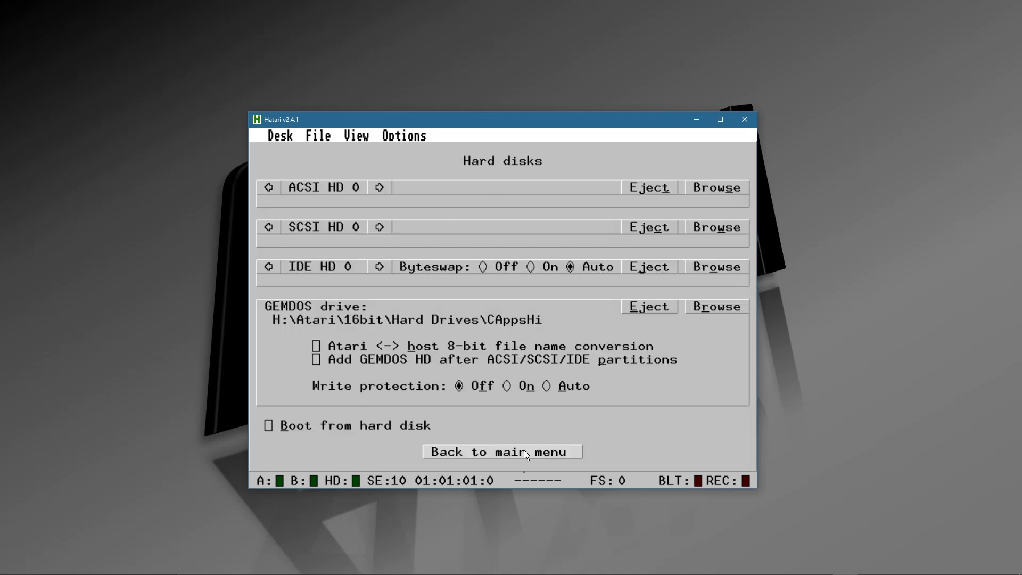
left_click(522, 451)
Save the configuration as hatarihi.cfg and confirm it appears beside hatari.cfg in Load config.
left_click(622, 360)
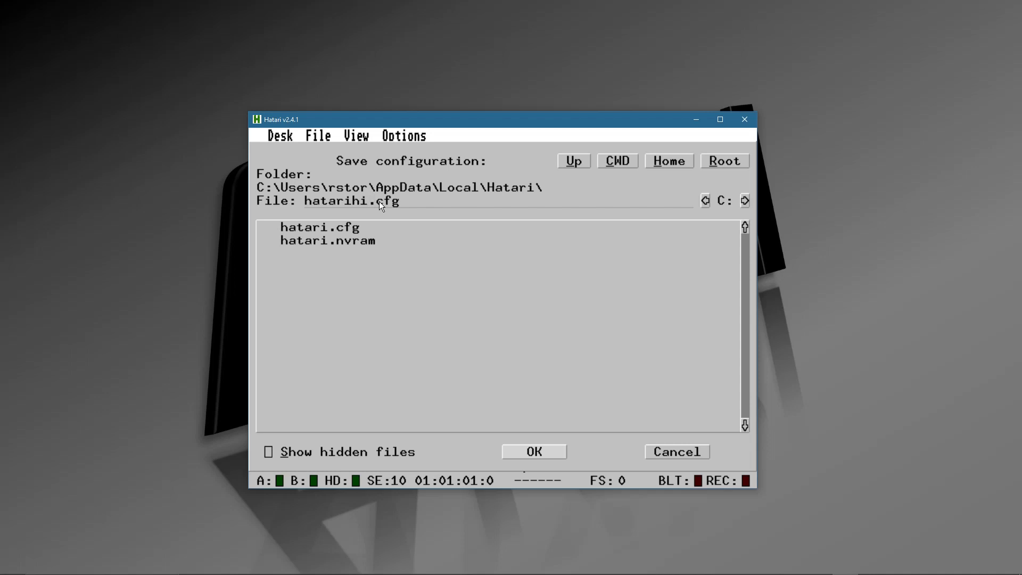
left_click(522, 450)
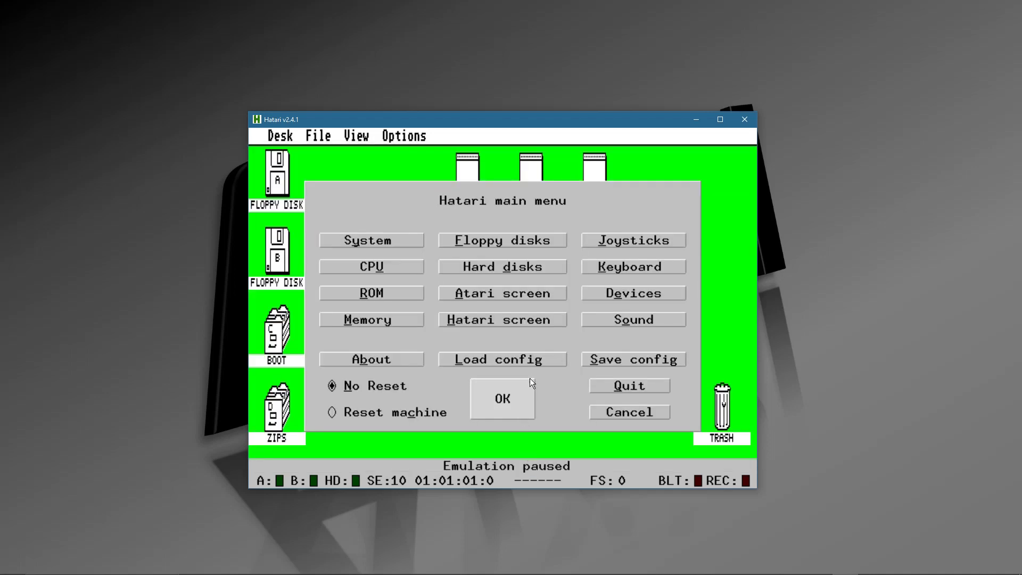
left_click(516, 359)
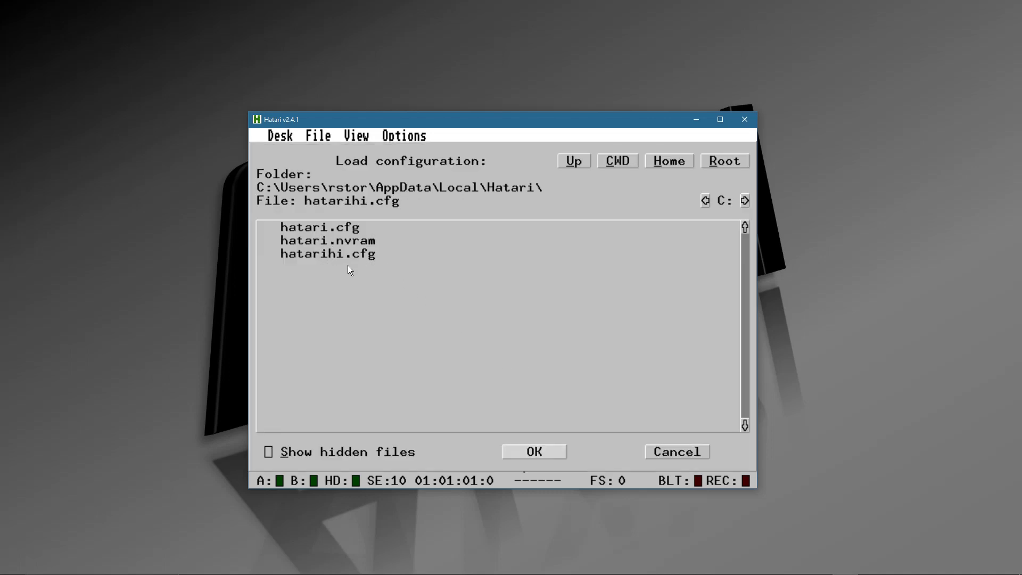
left_click(660, 452)
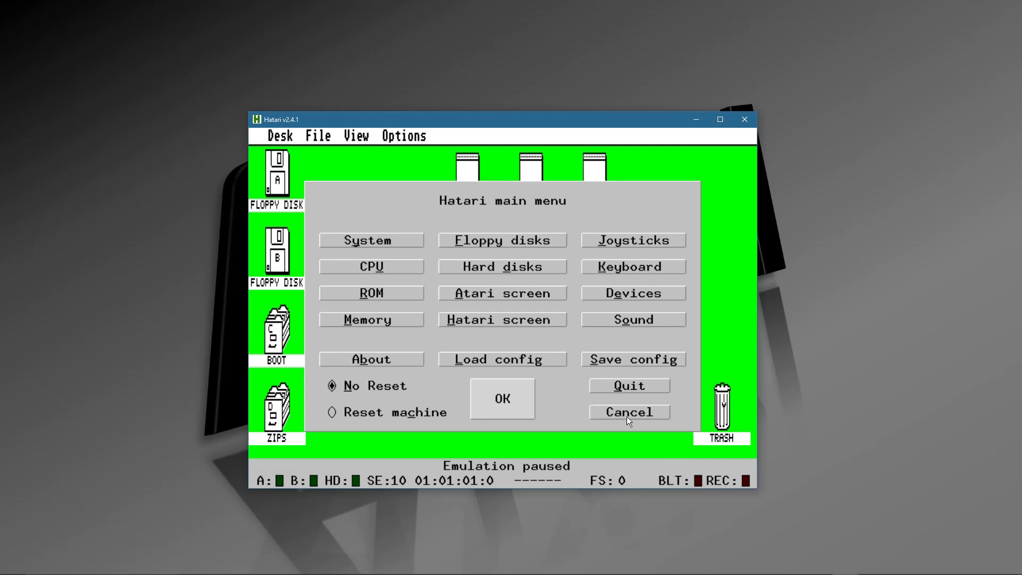
Reset the emulated ST on leaving the menu and skip the memory test.
left_click(425, 413)
left_click(504, 401)
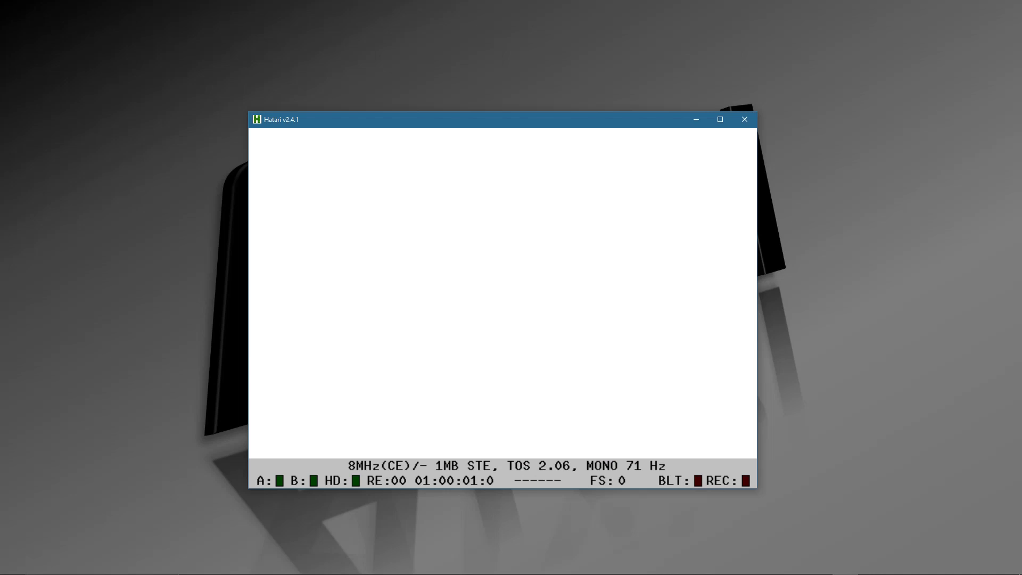
key("space")
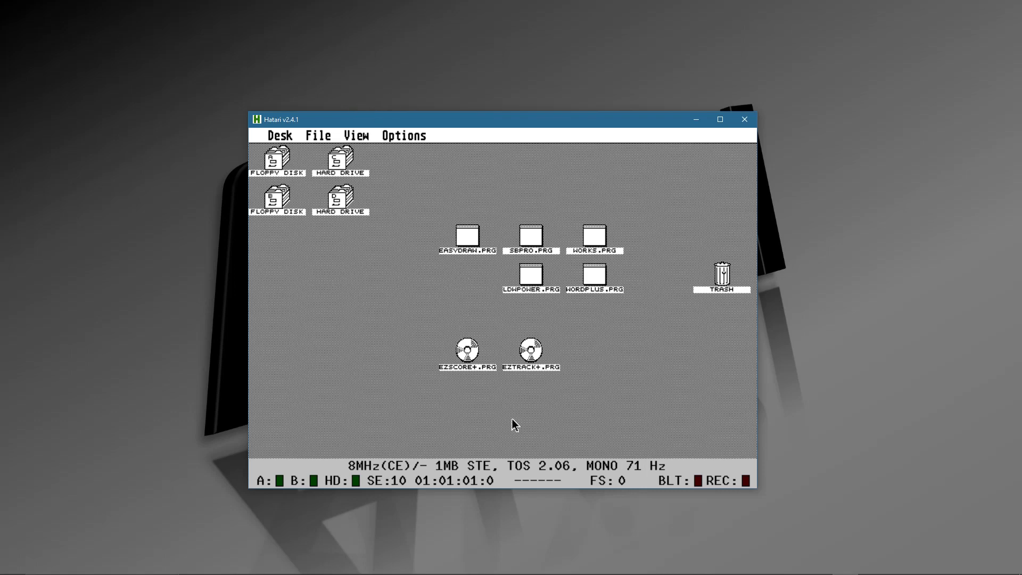
Launch EASYDRAW.PRG, abort at its GDOS error, and return to Hatari's main settings menu.
double_click(472, 235)
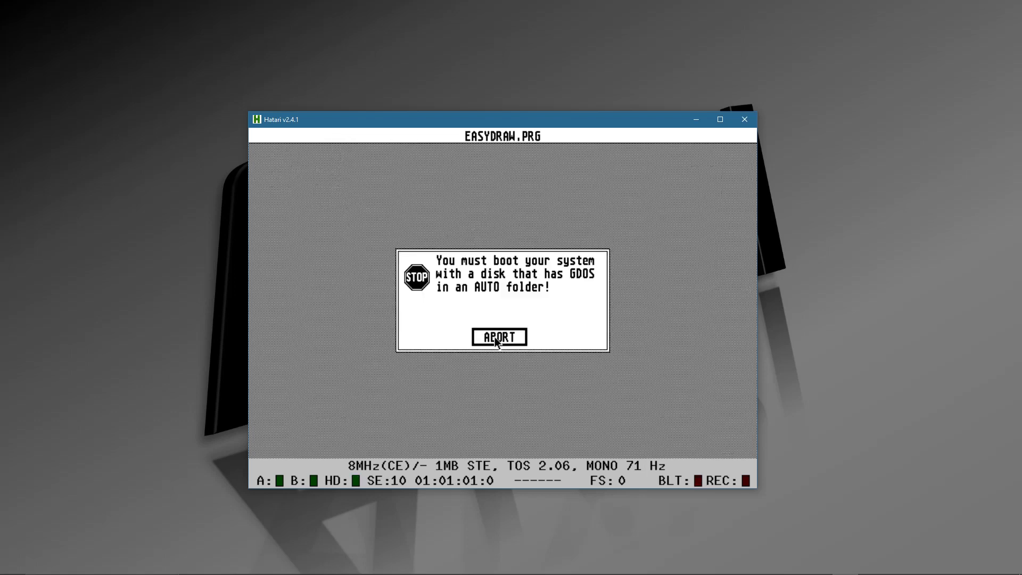
left_click(495, 340)
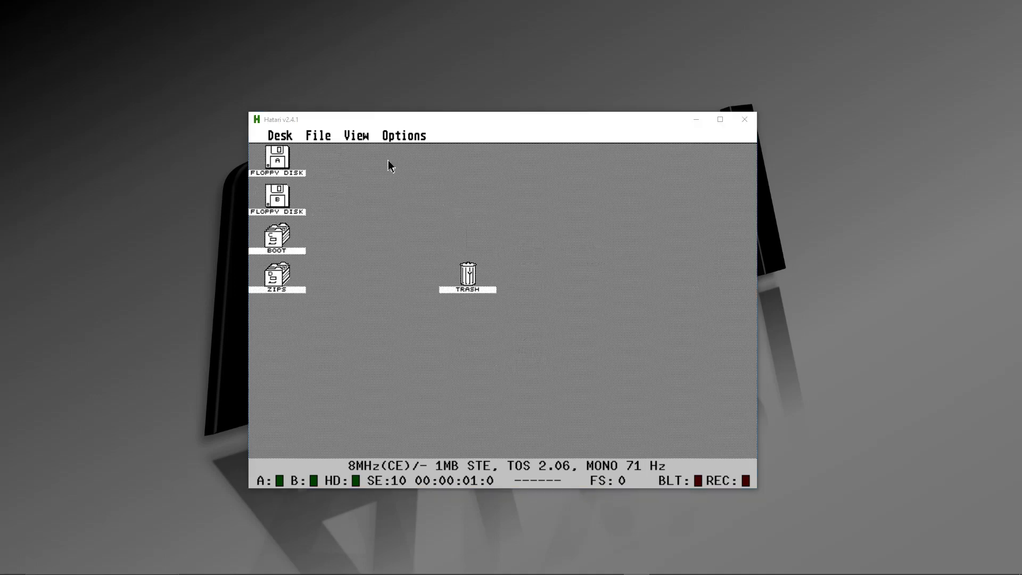
left_click(527, 209)
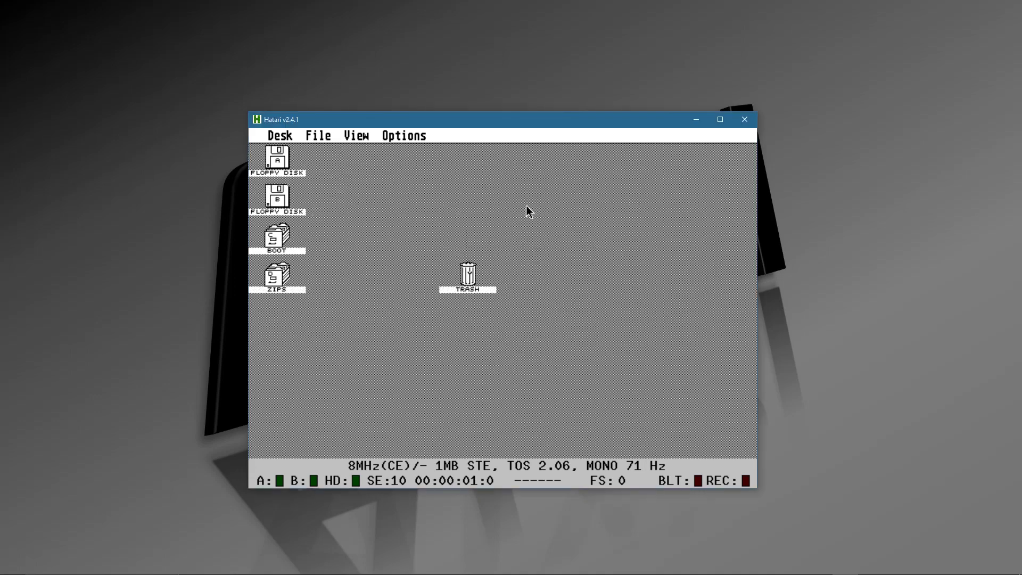
key("F12")
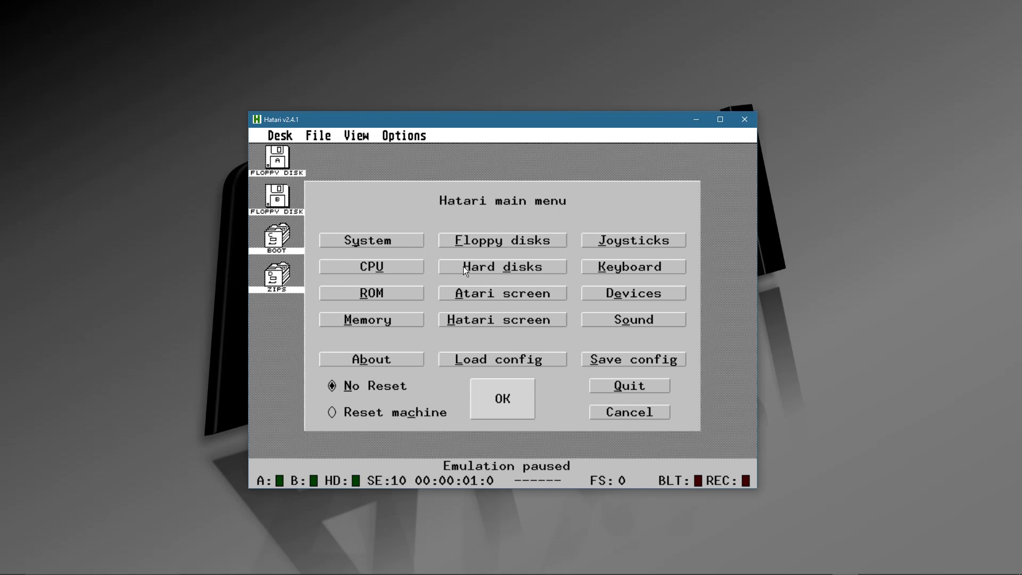
left_click(466, 289)
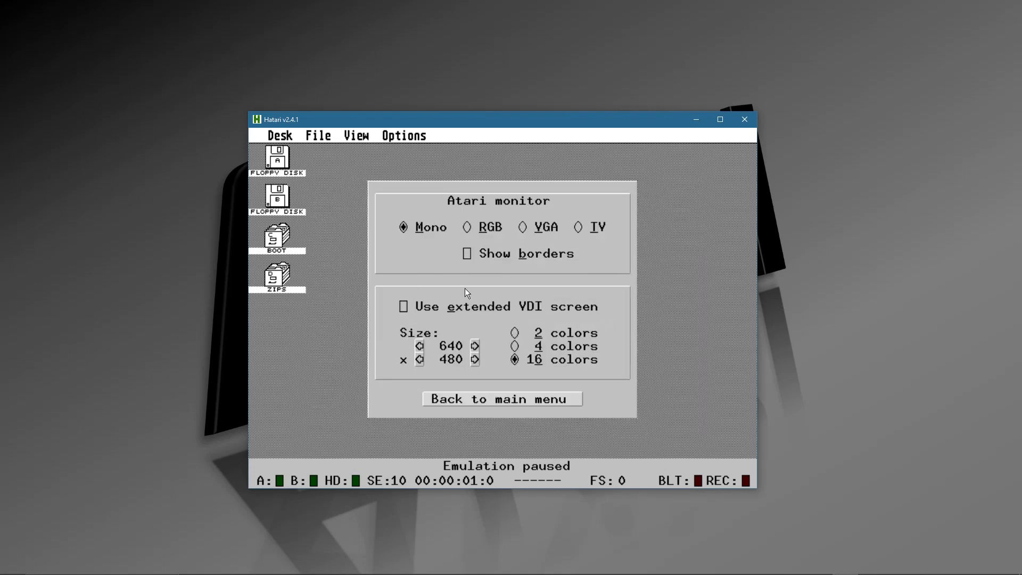
left_click(482, 400)
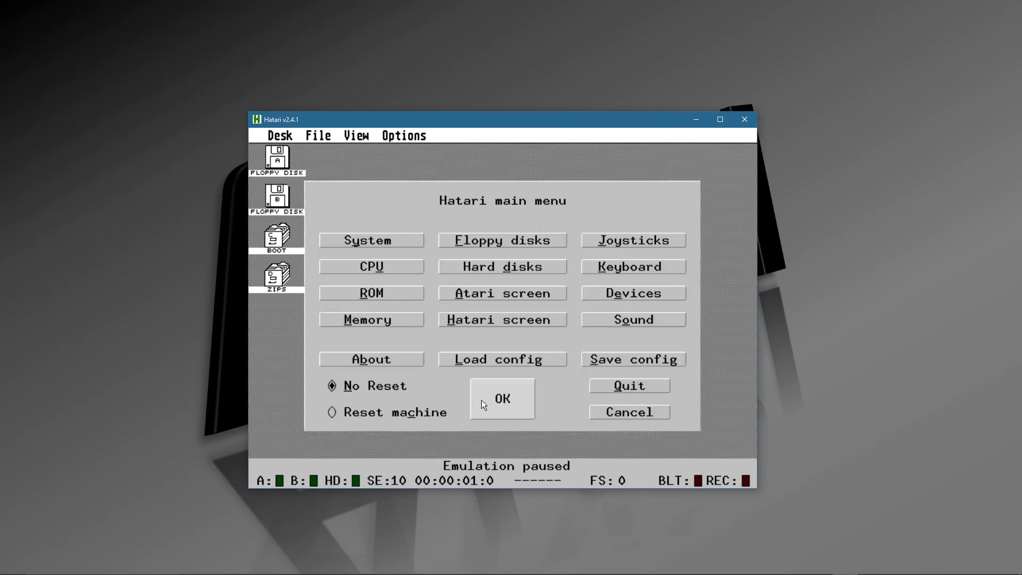
Point the GEMDOS drive to the C GPlus folder under Hard Drives.
left_click(477, 264)
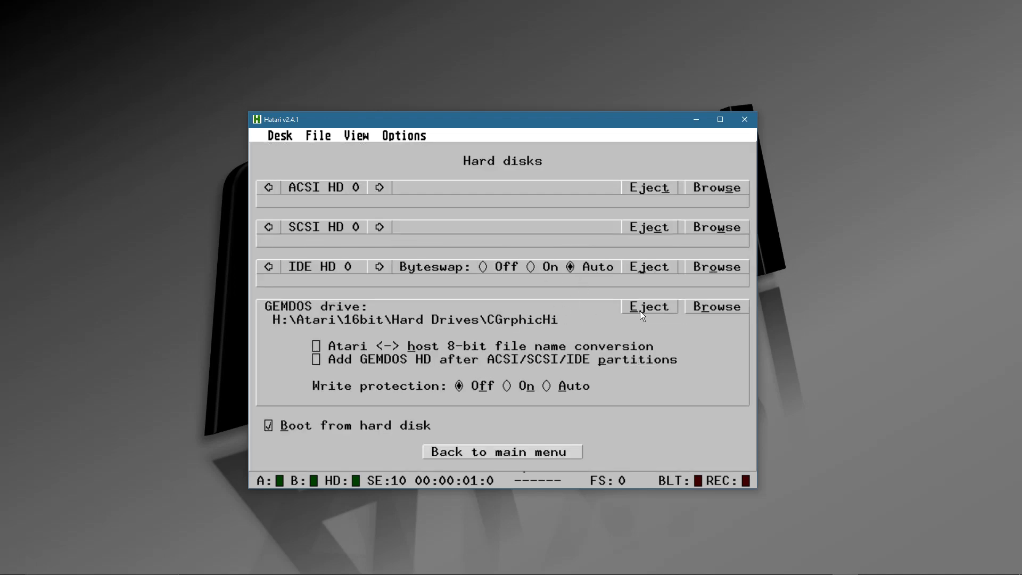
left_click(722, 309)
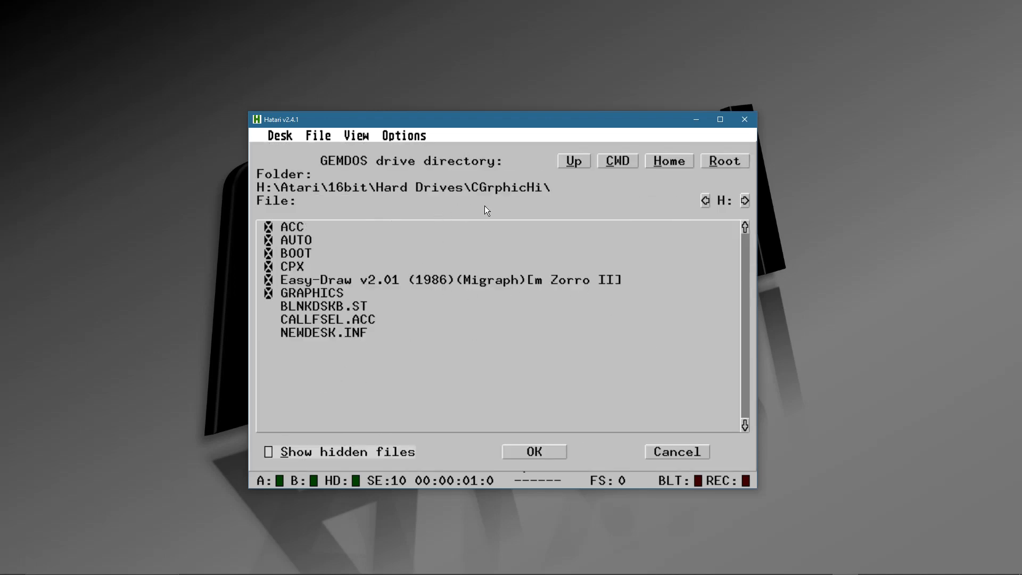
left_click(569, 162)
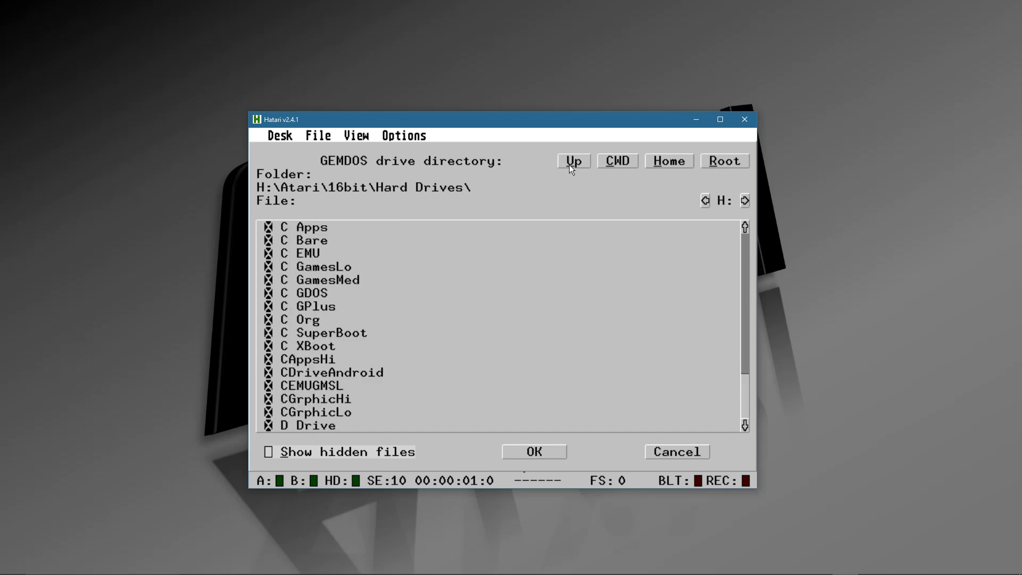
left_click(314, 308)
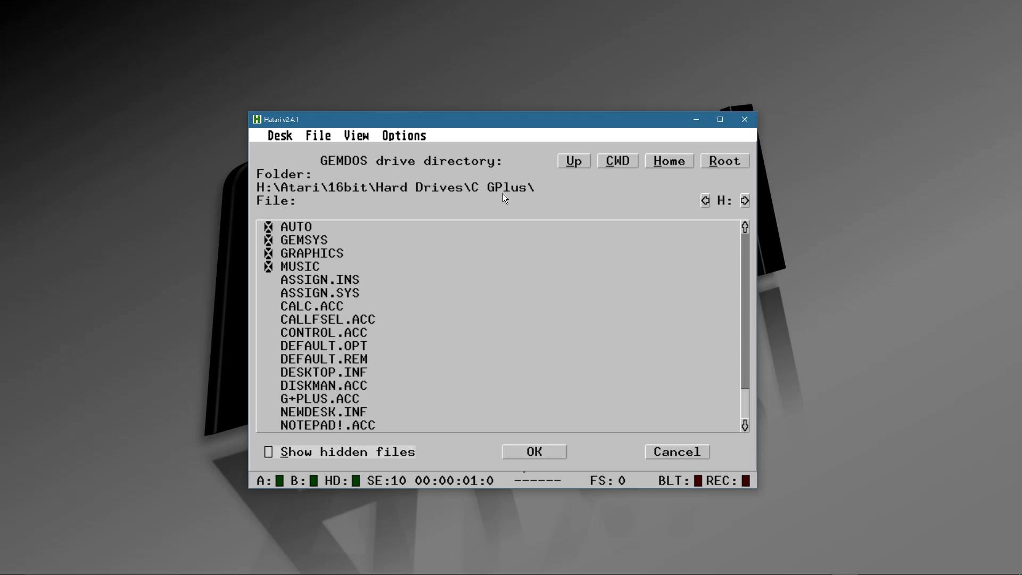
left_click(533, 452)
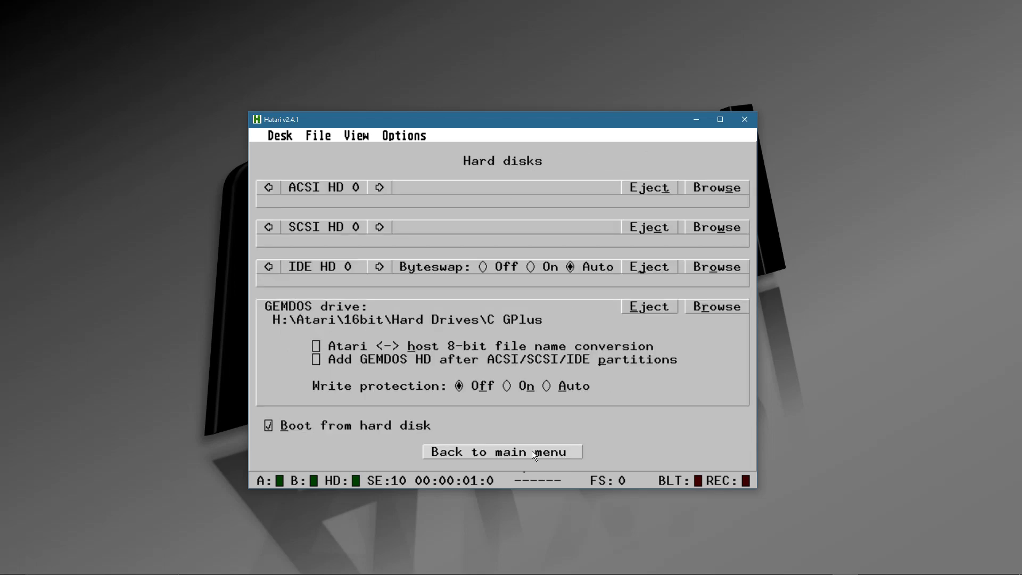
left_click(460, 452)
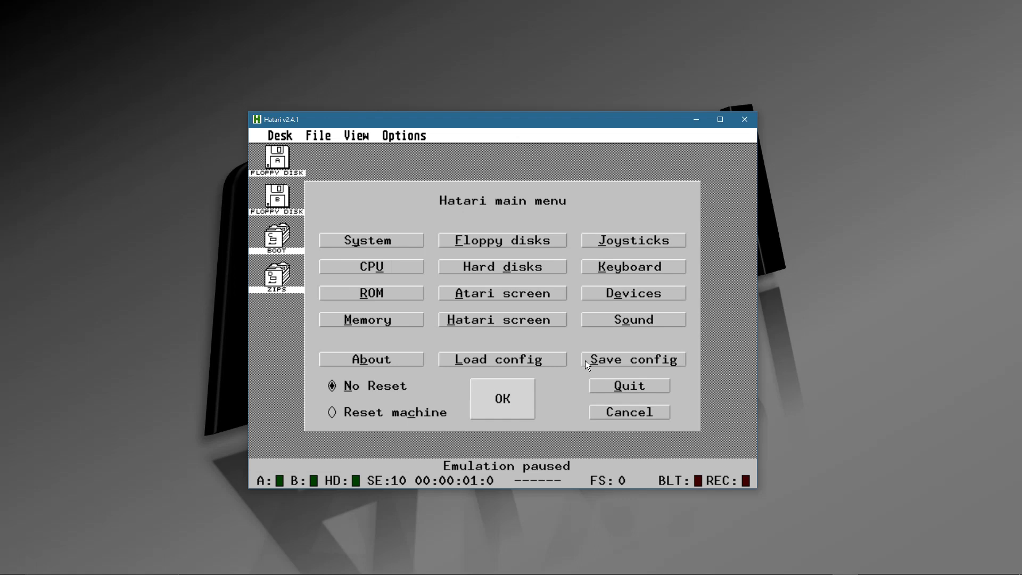
Save the configuration as hatarihigdos.cfg and apply the settings.
left_click(603, 361)
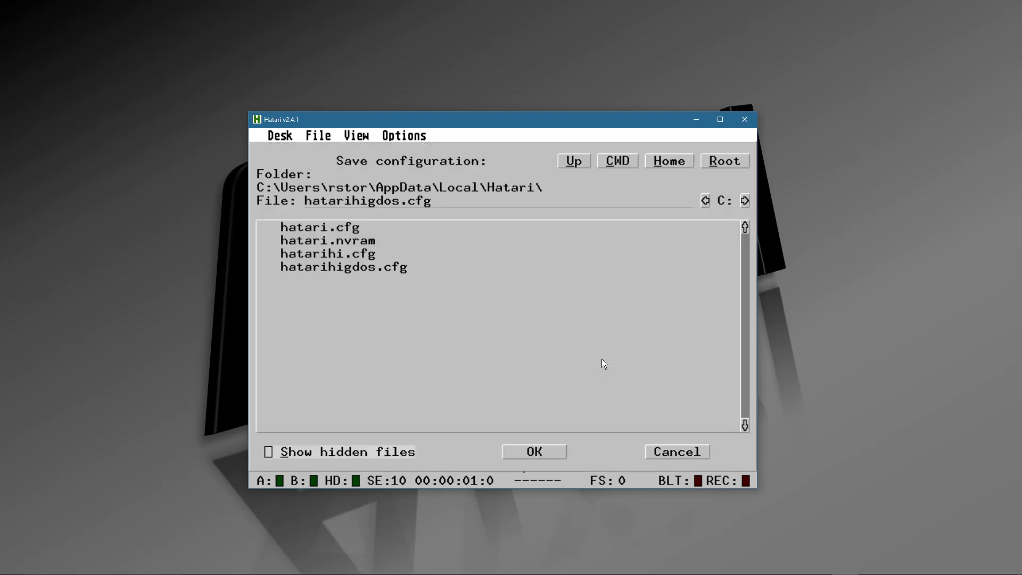
left_click(516, 449)
left_click(515, 412)
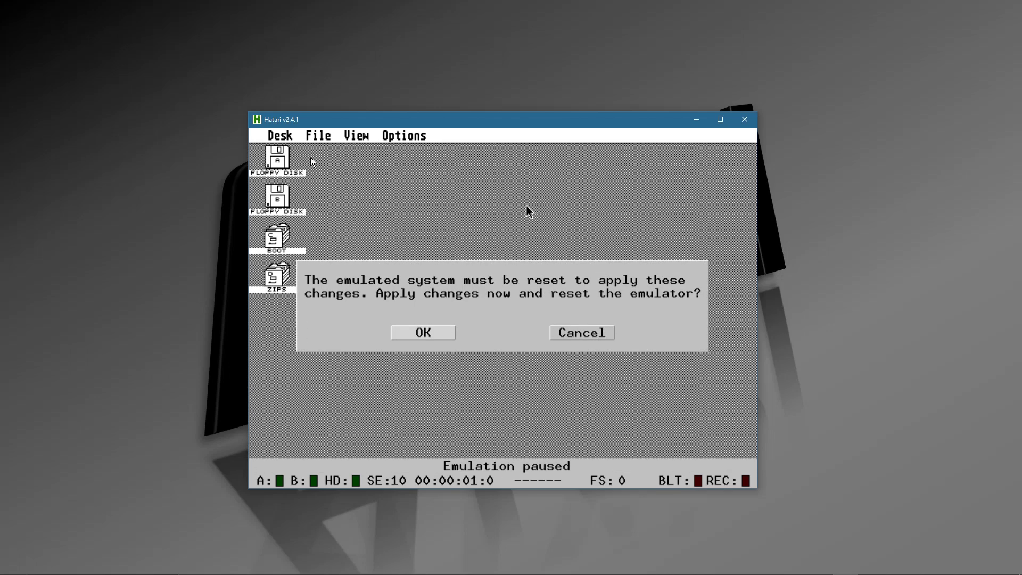
Confirm the emulator reset, skip the memory test, and launch EASYDRAW.PRG from the EZDRAW window.
left_click(411, 336)
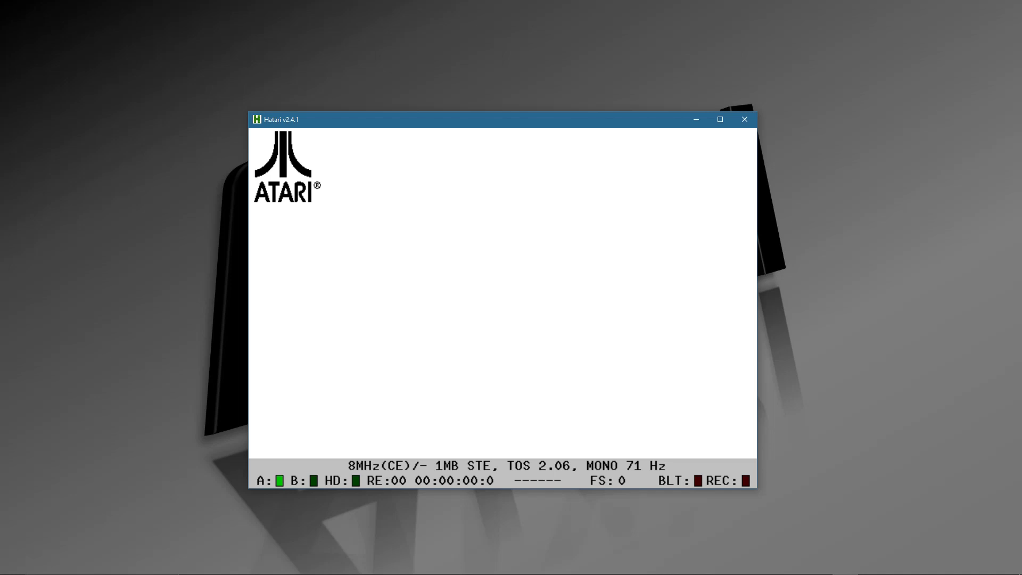
key("space")
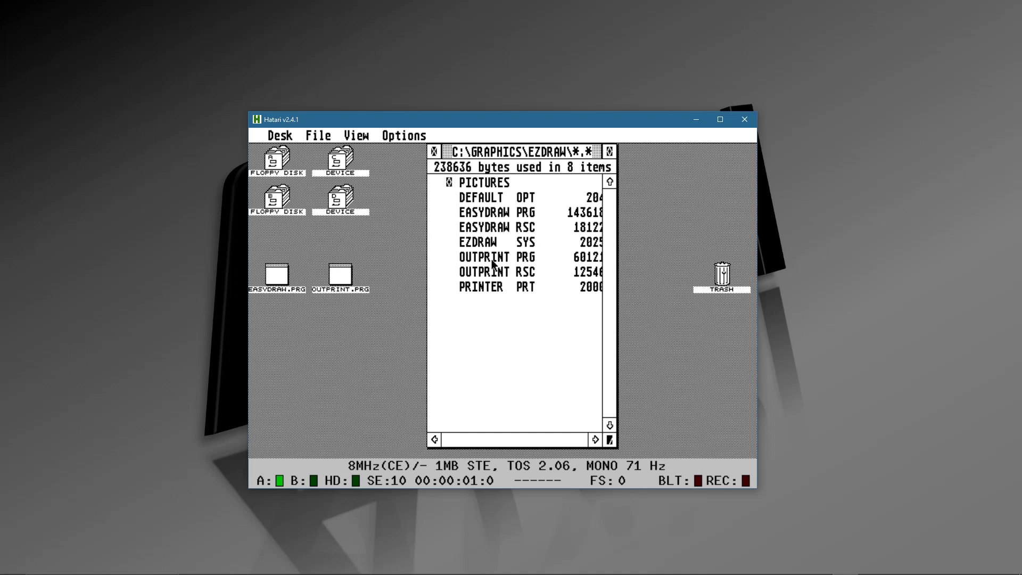
left_click(478, 212)
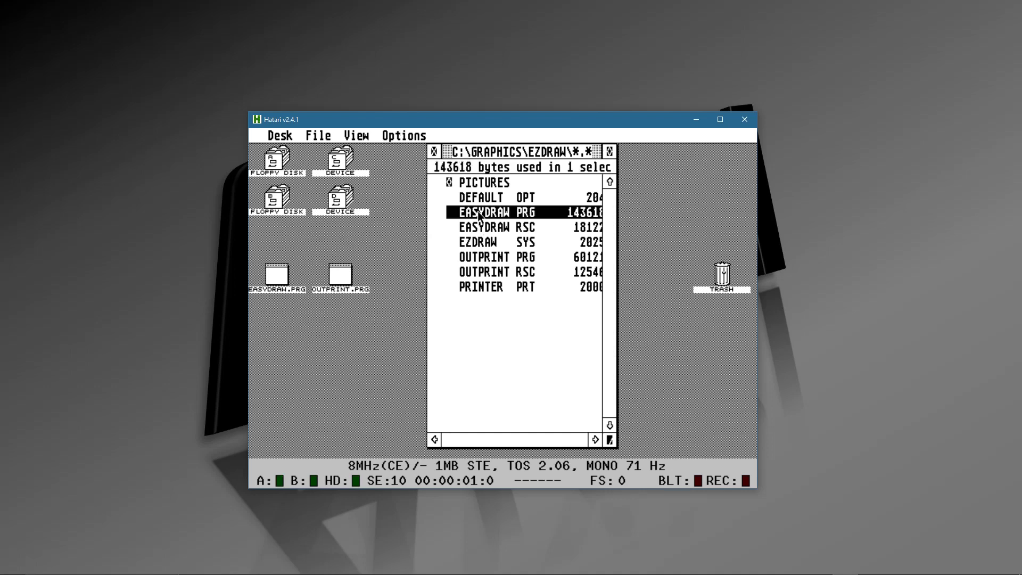
double_click(477, 212)
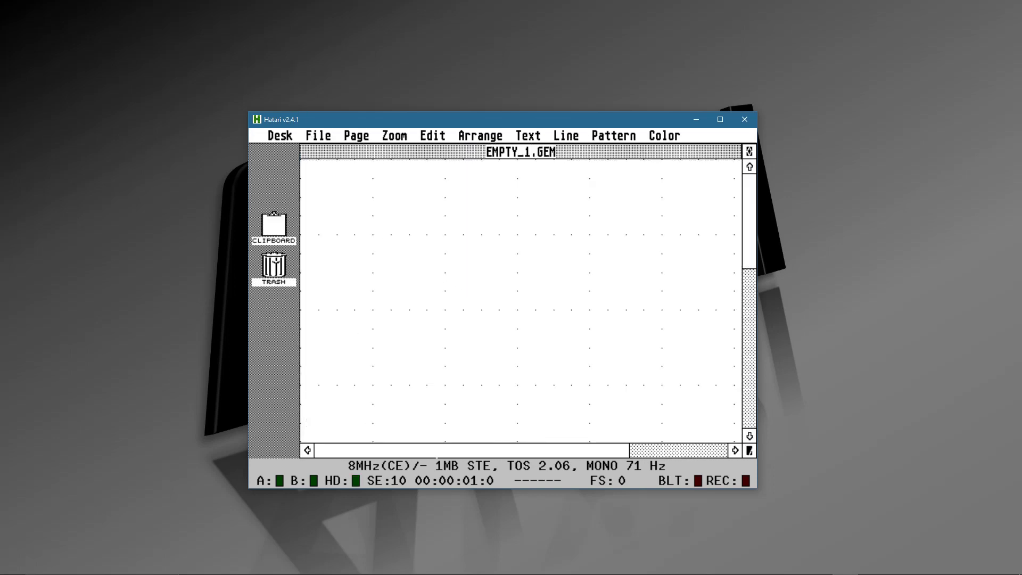
Load PICTURES/AIRCRAFT/SR71.GEM, replacing the current drawing.
left_click(319, 152)
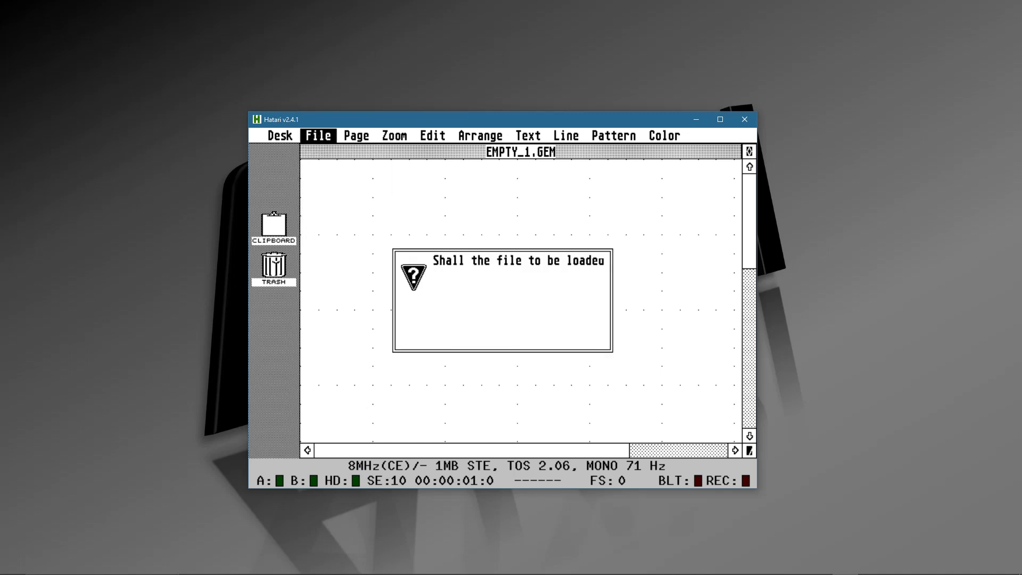
left_click(470, 340)
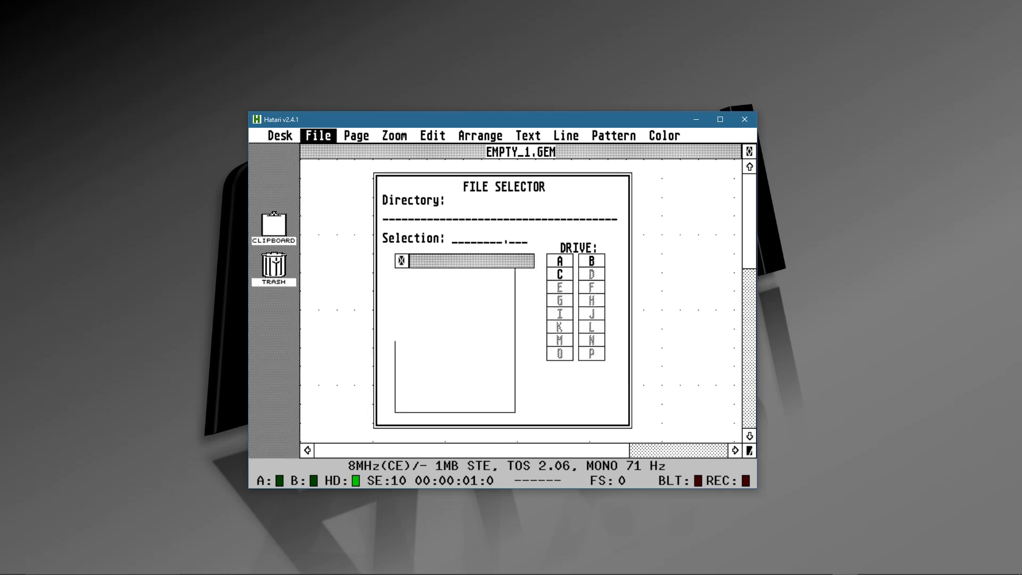
left_click(445, 290)
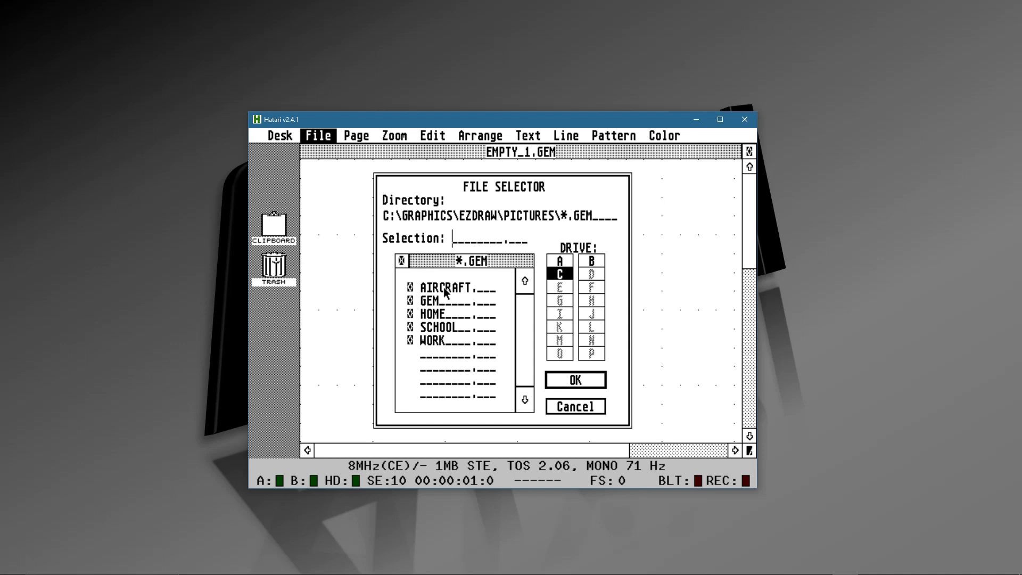
left_click(445, 290)
left_click(432, 328)
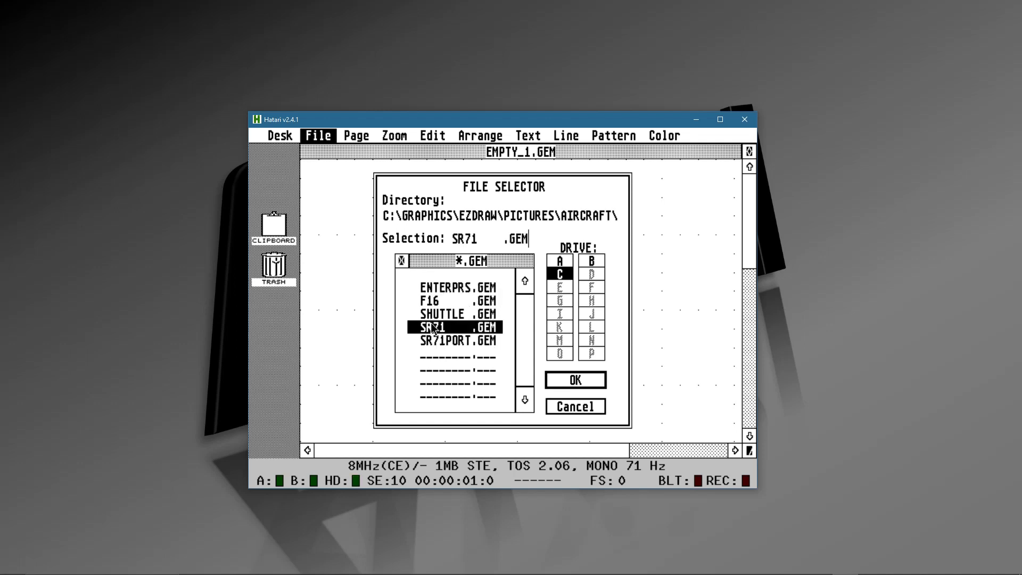
left_click(574, 379)
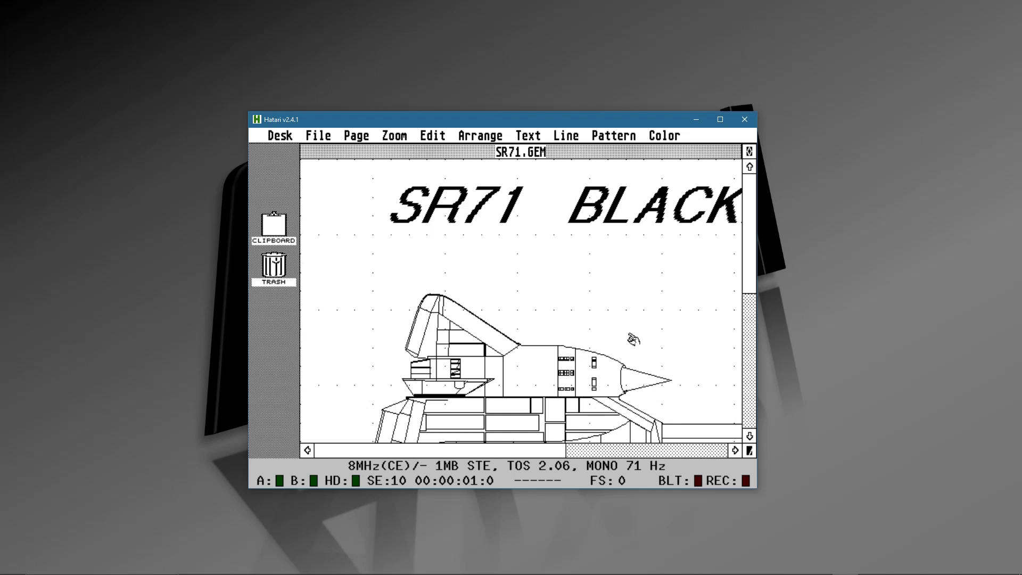
Zoom the SR71 drawing to Full Page, then choose File > Quit.
mouse_move(397, 137)
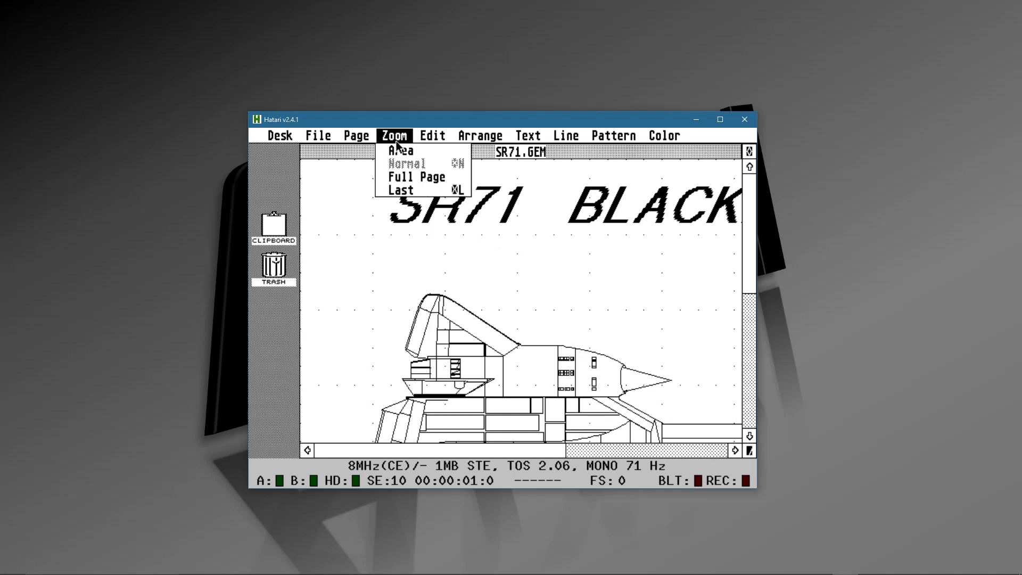
left_click(404, 179)
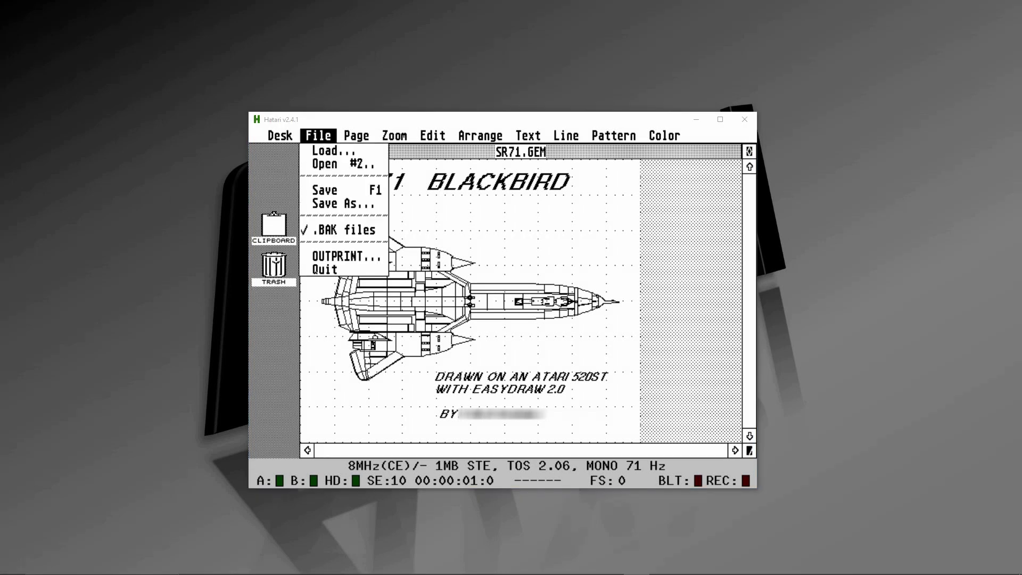
mouse_move(281, 134)
mouse_move(318, 136)
left_click(332, 272)
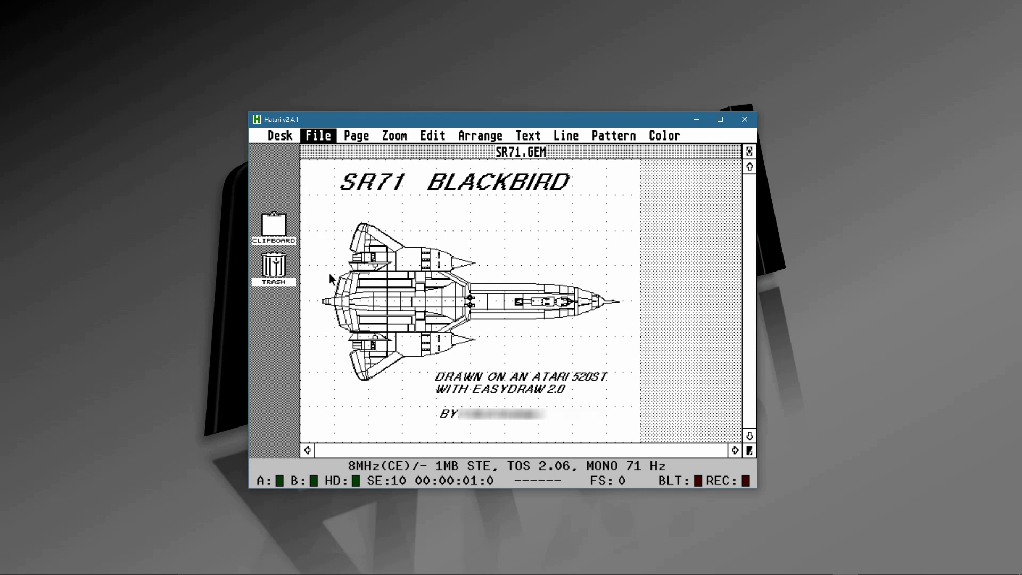
Quit EasyDraw without saving and point the GEMDOS drive at the C GamesMed folder.
left_click(491, 331)
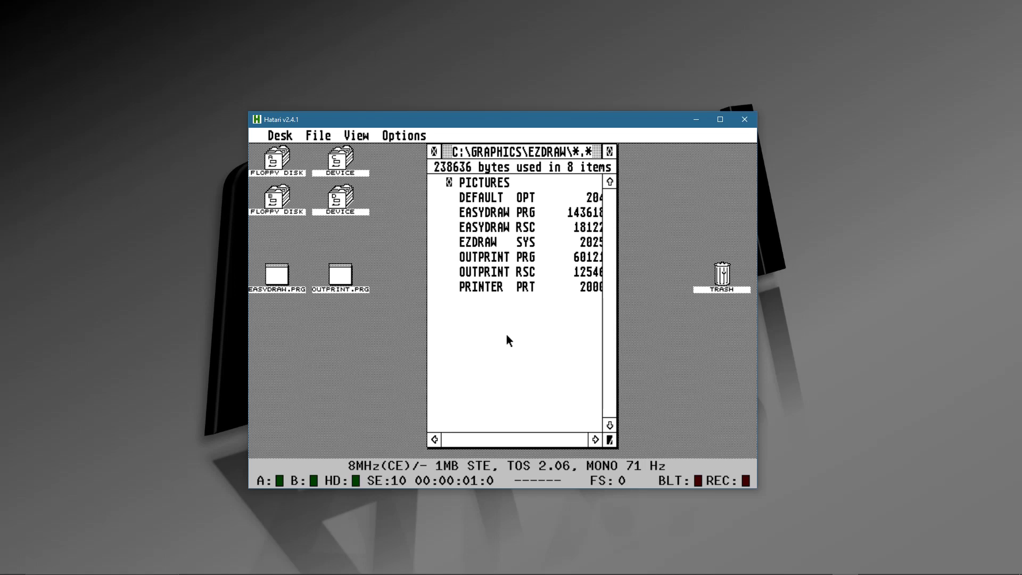
key("F12")
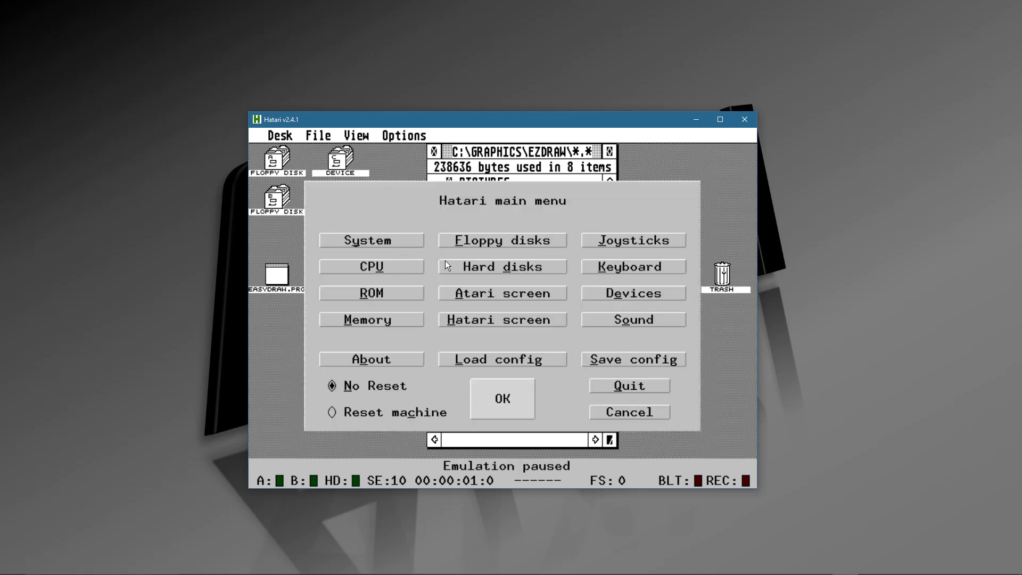
left_click(473, 267)
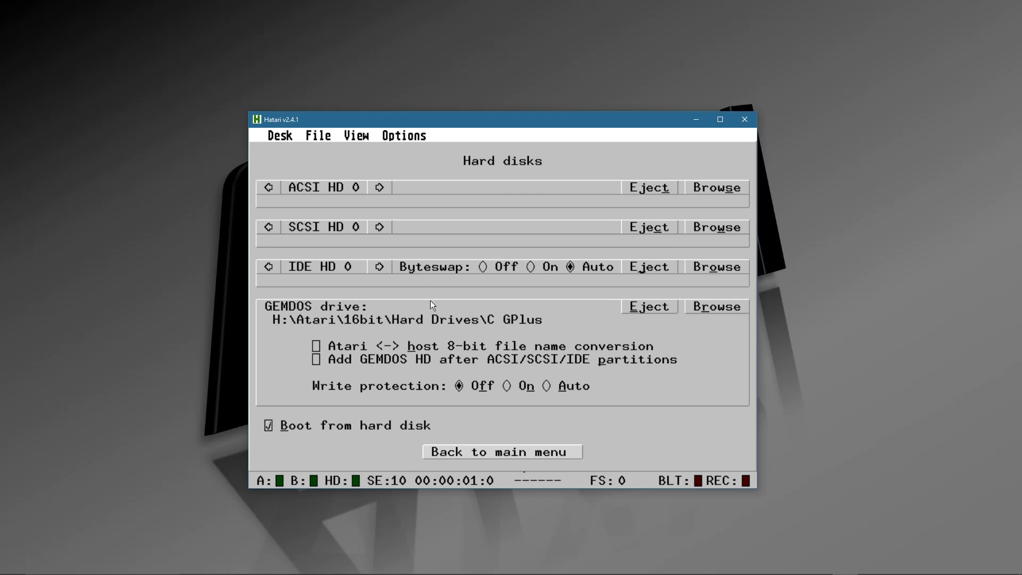
left_click(641, 307)
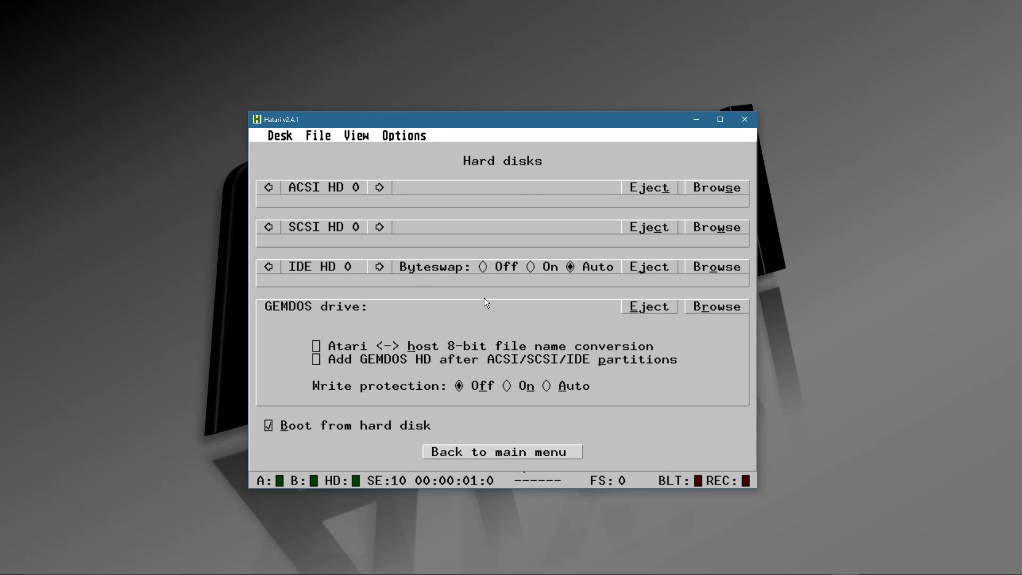
left_click(698, 308)
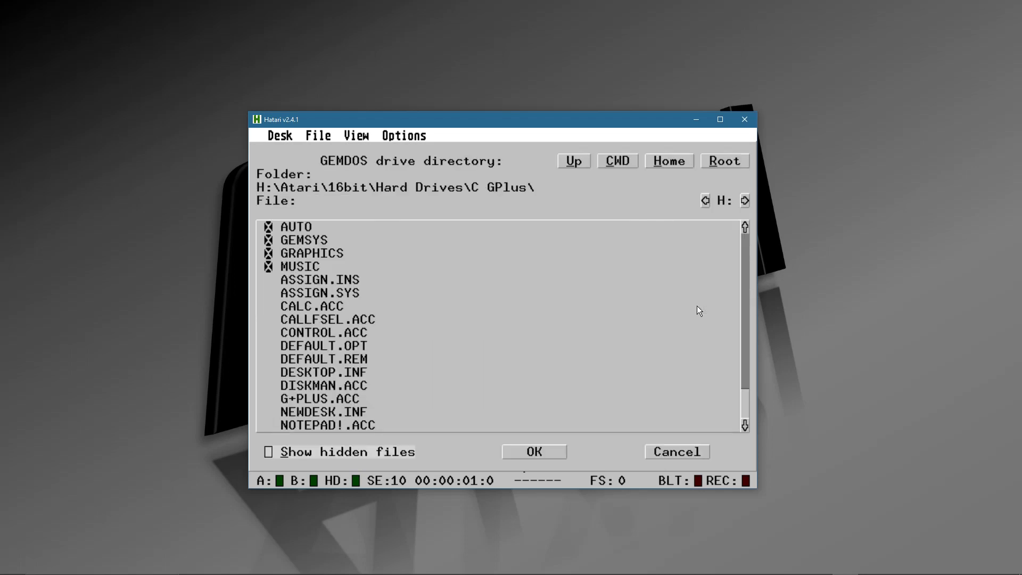
left_click(565, 161)
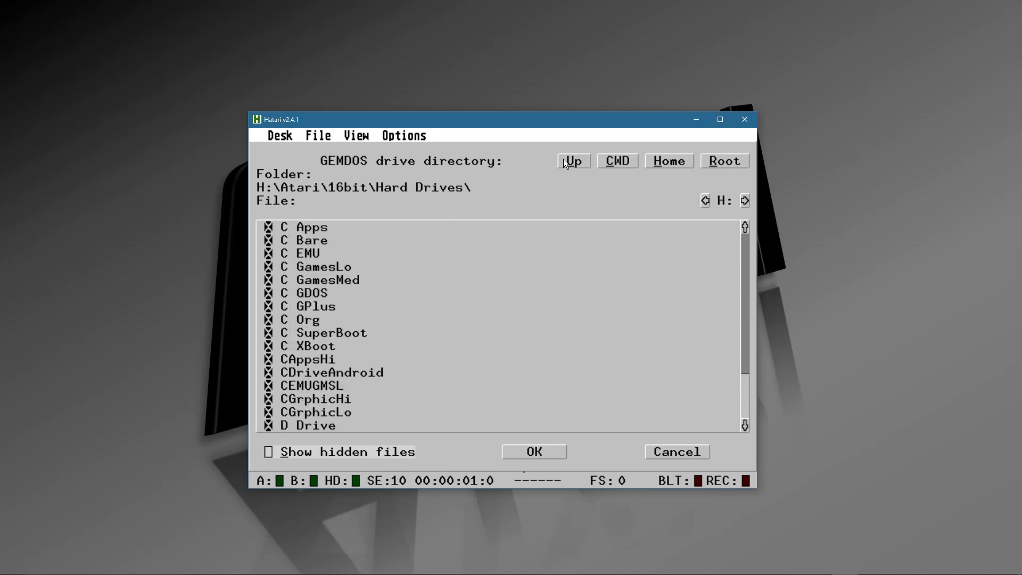
left_click(334, 280)
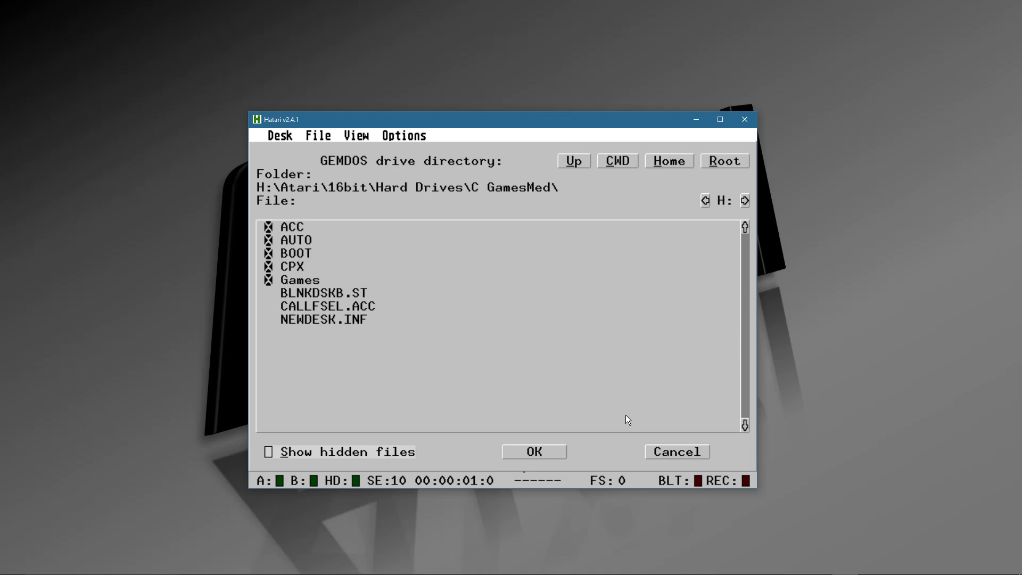
left_click(535, 452)
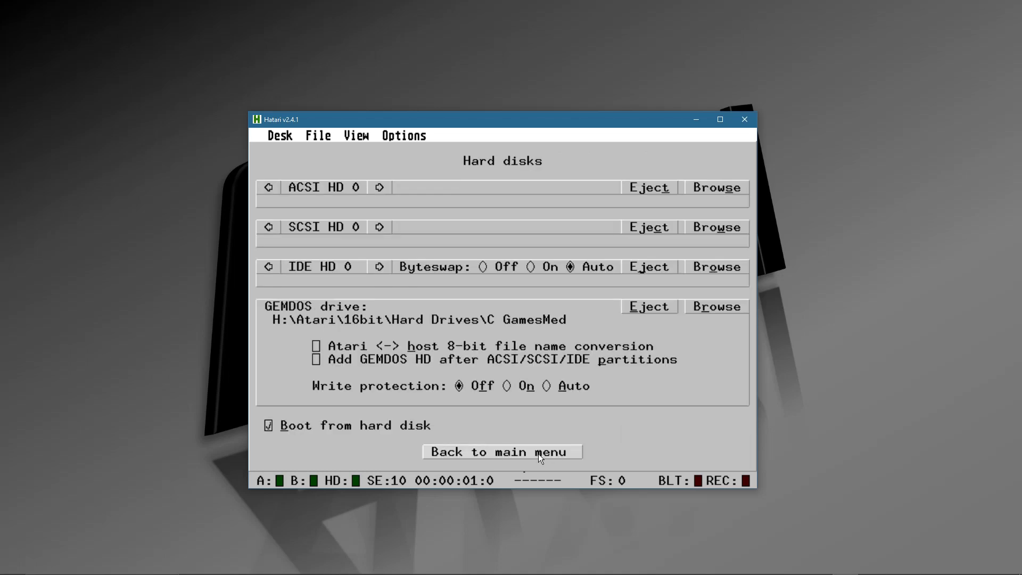
Switch the Atari monitor from Mono to RGB and reset the machine to apply.
left_click(499, 452)
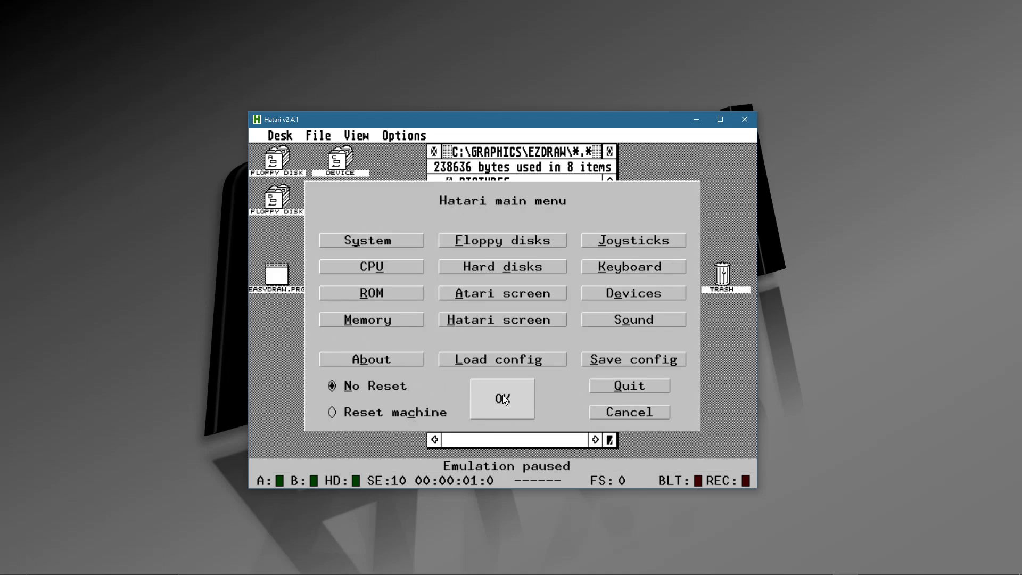
left_click(486, 293)
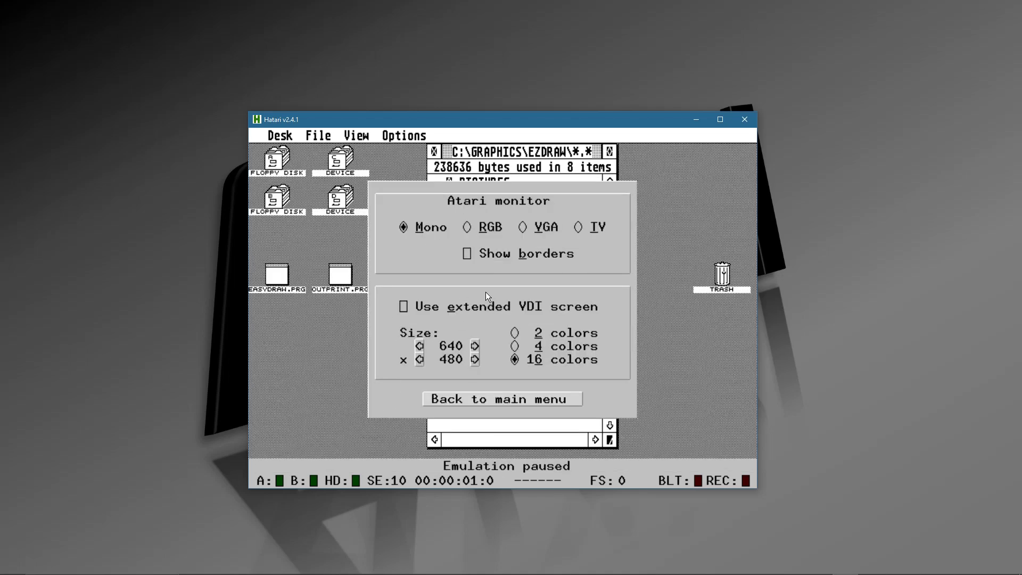
left_click(468, 231)
left_click(470, 399)
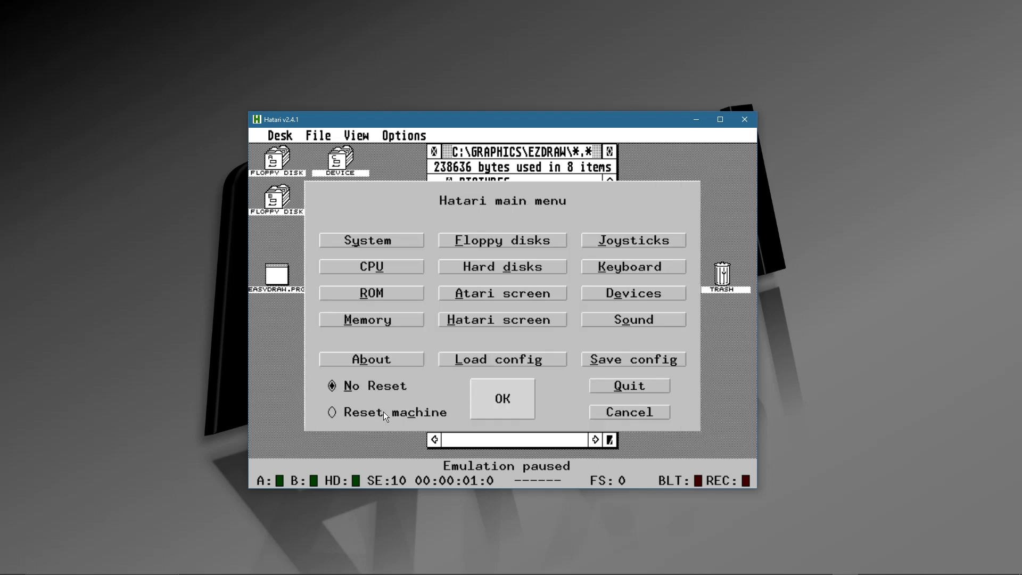
left_click(383, 411)
left_click(473, 397)
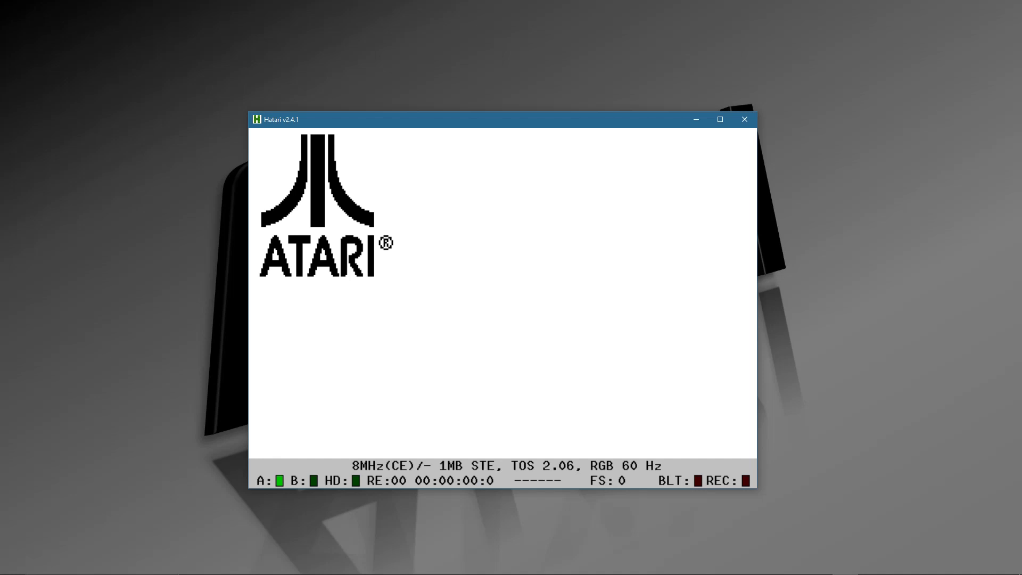
Skip the boot memory test, then pause at the TOS 2.06 desktop in the Hatari main menu.
key("space")
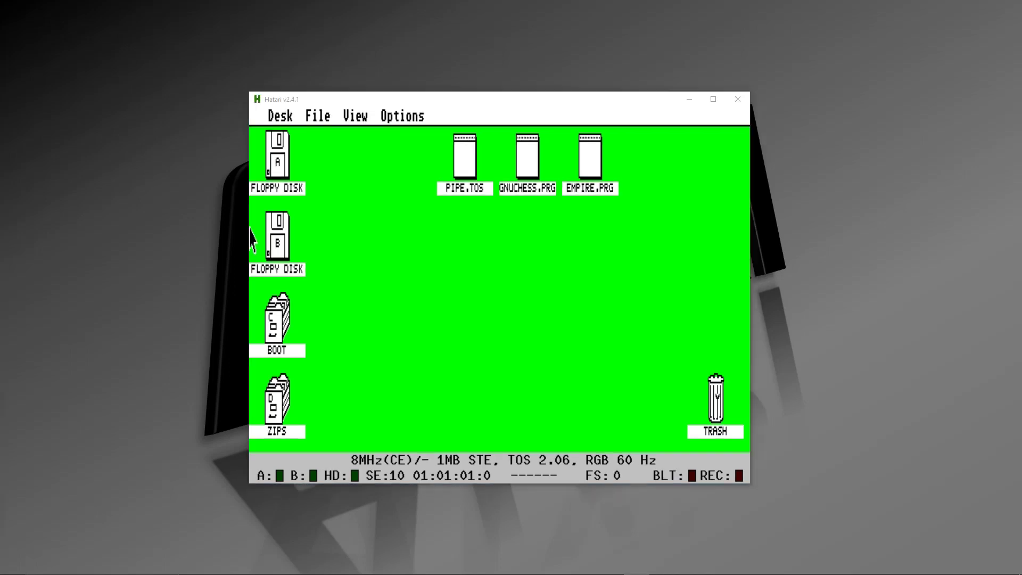
left_click(583, 302)
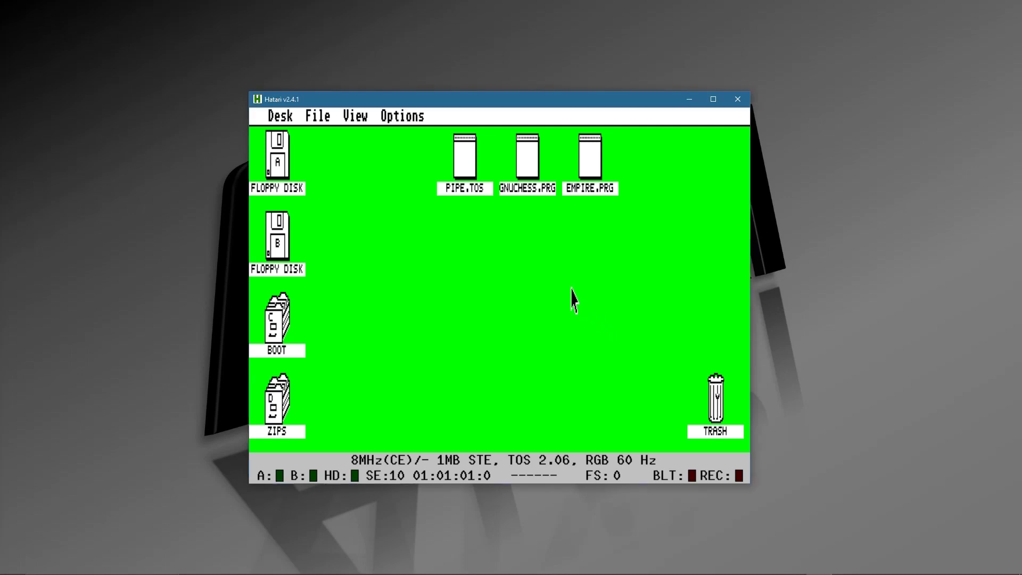
key("F12")
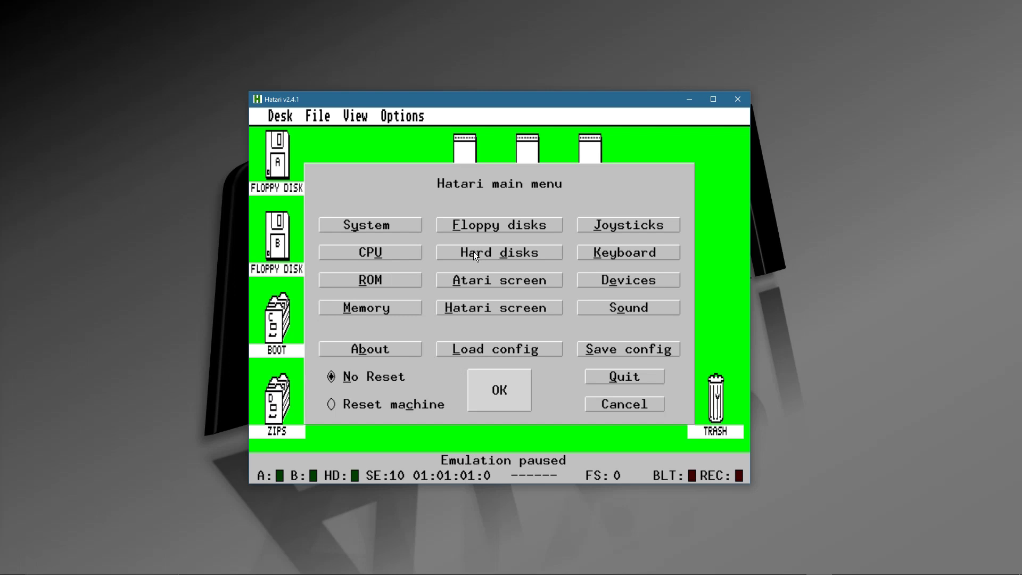
Load the hatarihigdos.cfg configuration, confirm the emulator reset, and skip the memory test.
left_click(473, 280)
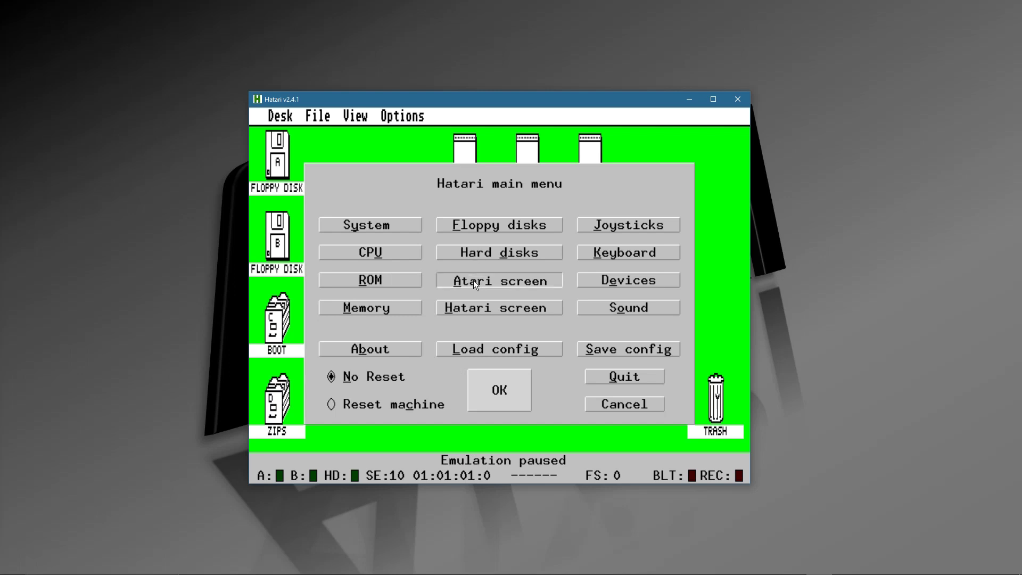
left_click(485, 387)
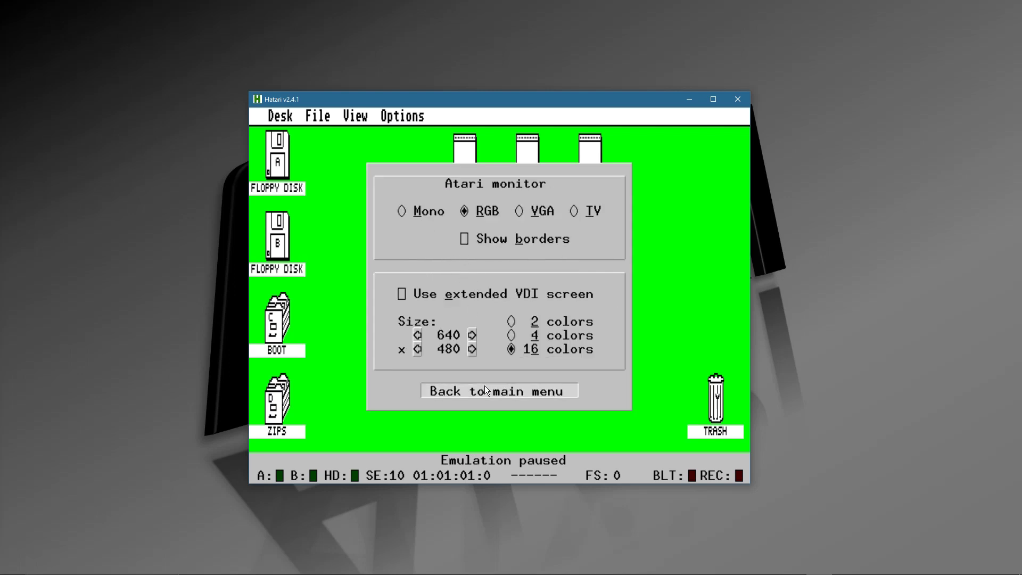
left_click(536, 350)
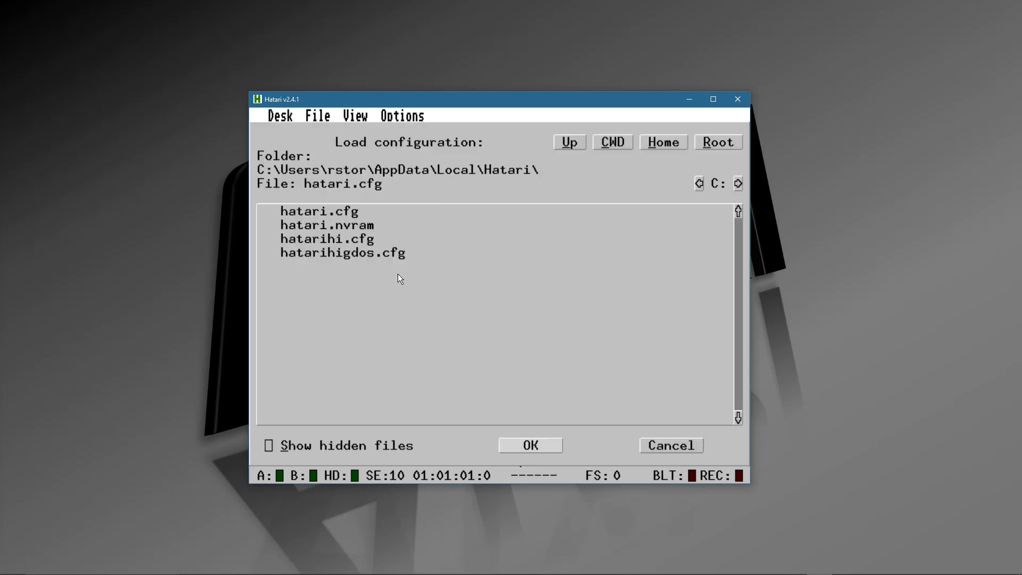
left_click(346, 257)
left_click(536, 443)
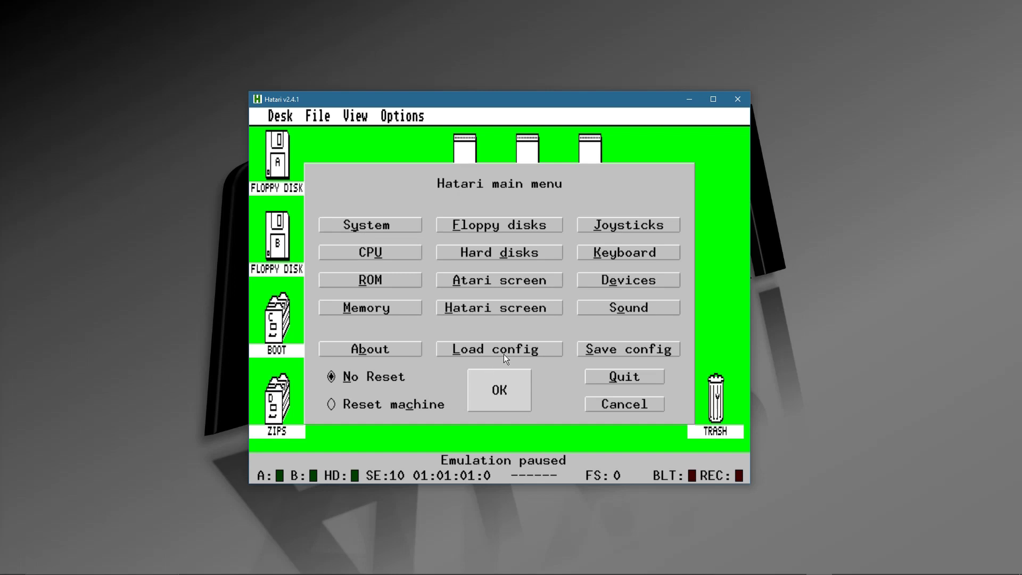
left_click(494, 391)
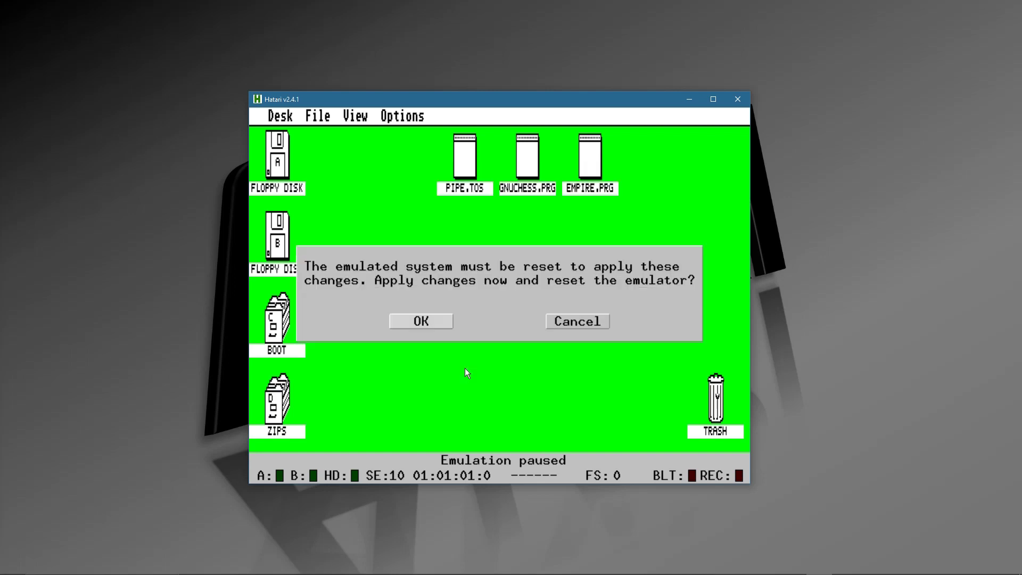
left_click(429, 321)
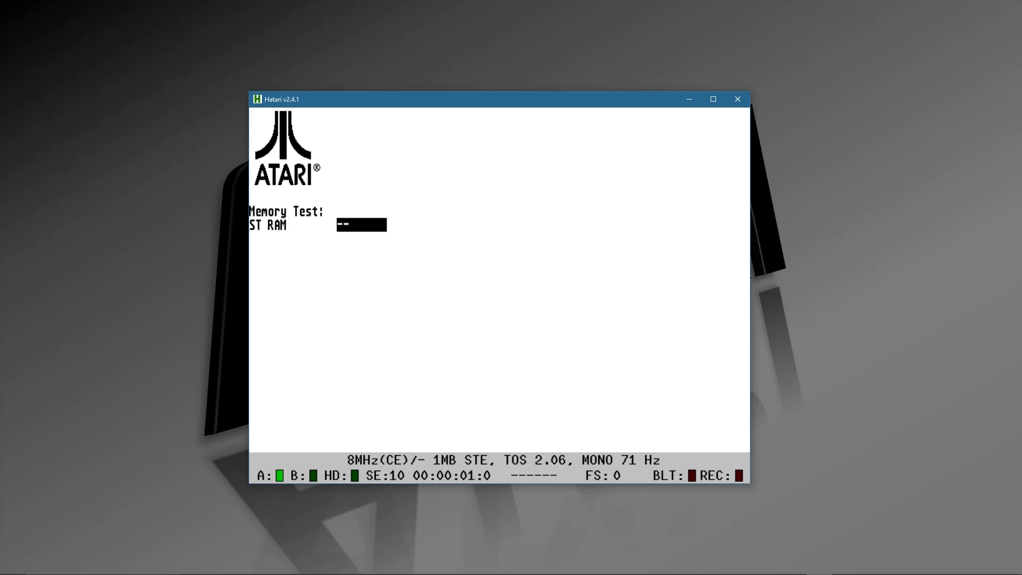
key("space")
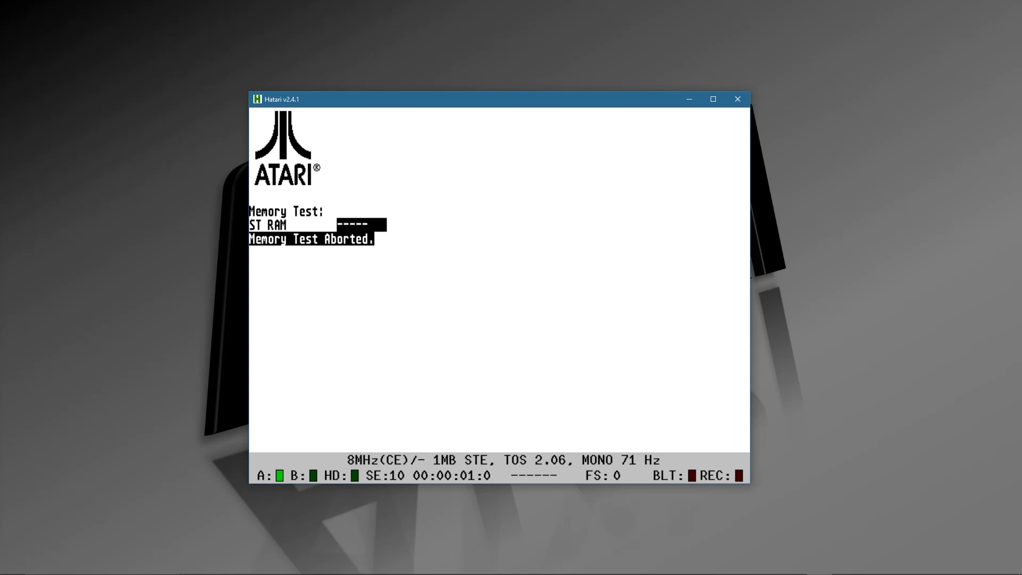